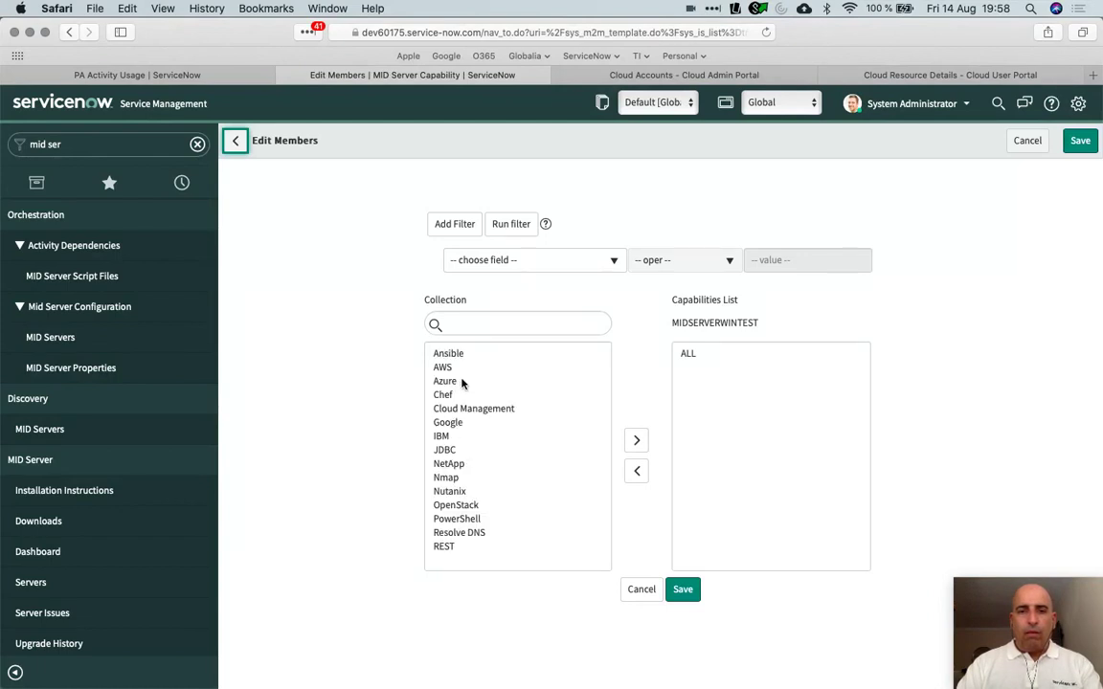
# Add the Azure capability to the MIDSERVERWINTEST MID Server's capabilities list and save it
pyautogui.click(462, 382)
pyautogui.click(637, 440)
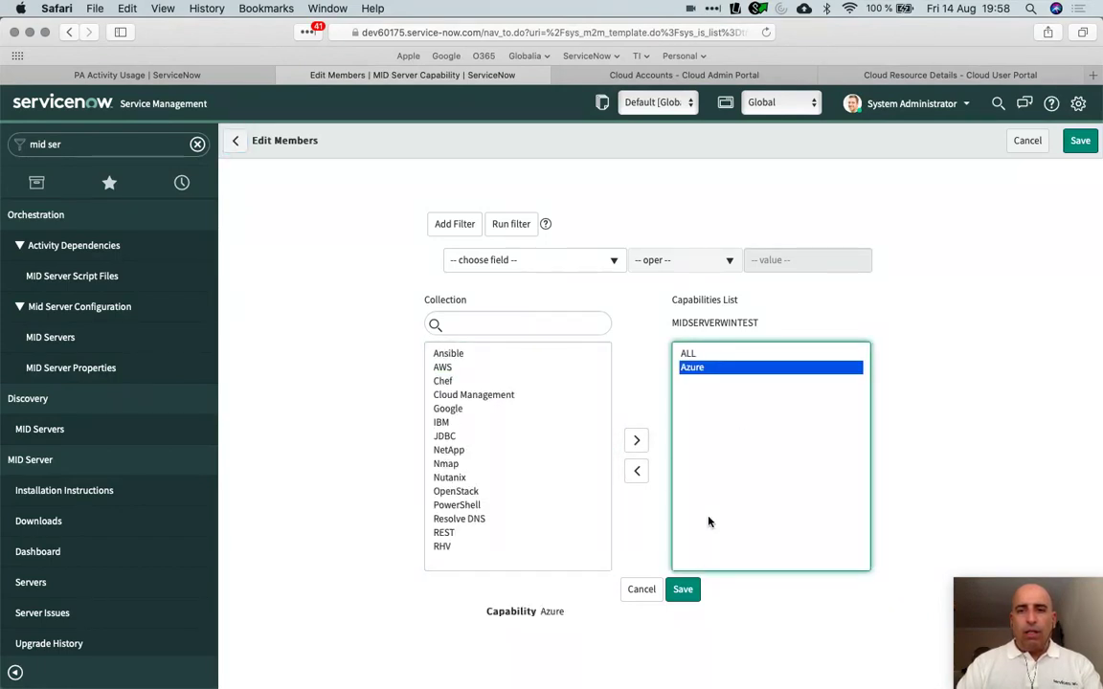
pyautogui.click(681, 590)
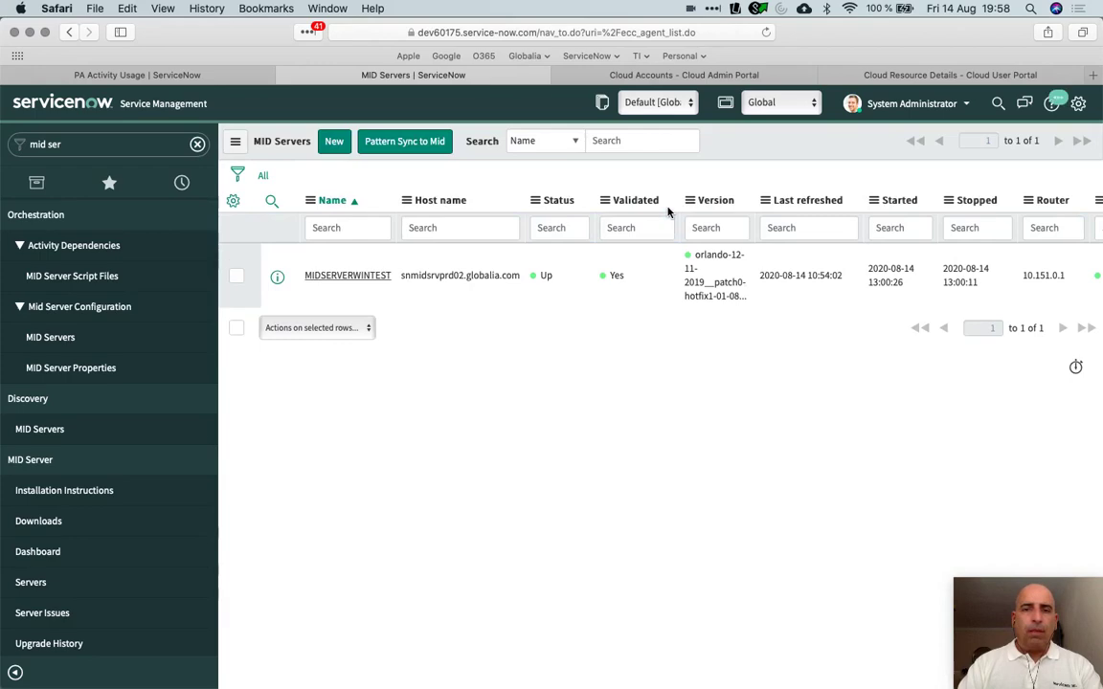
# Copy the Azure credentials template from the ServiceNow documentation in Chrome into an empty Sublime Text file
pyautogui.hotkey('ctrl', 'Left')
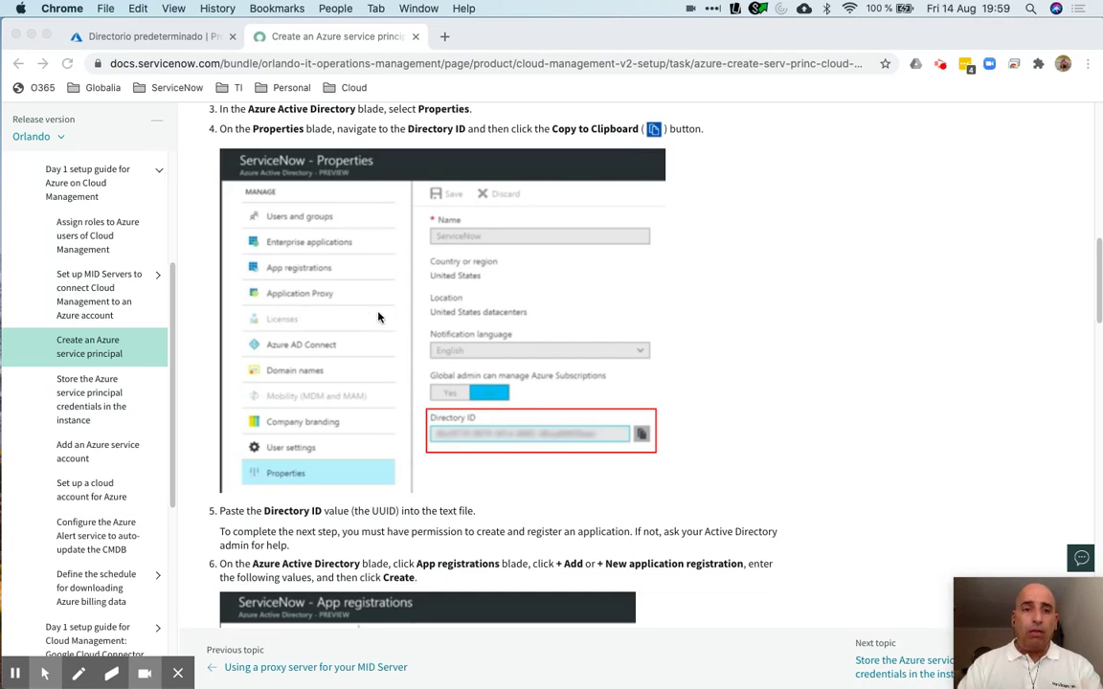
pyautogui.click(579, 64)
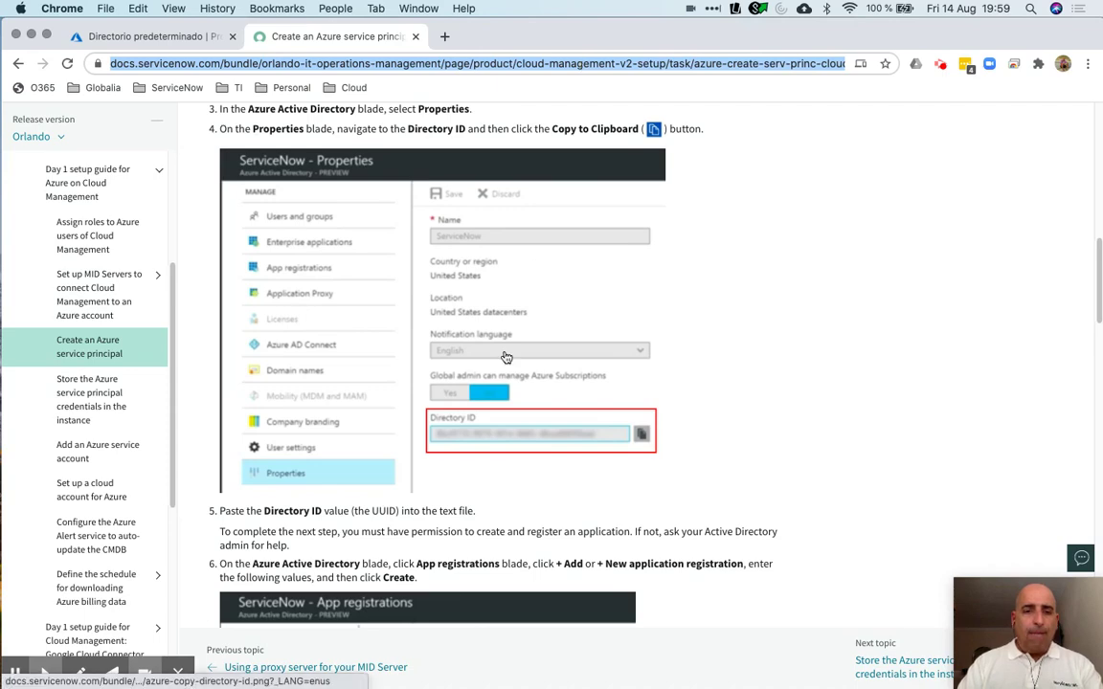
pyautogui.scroll(5, 505, 356)
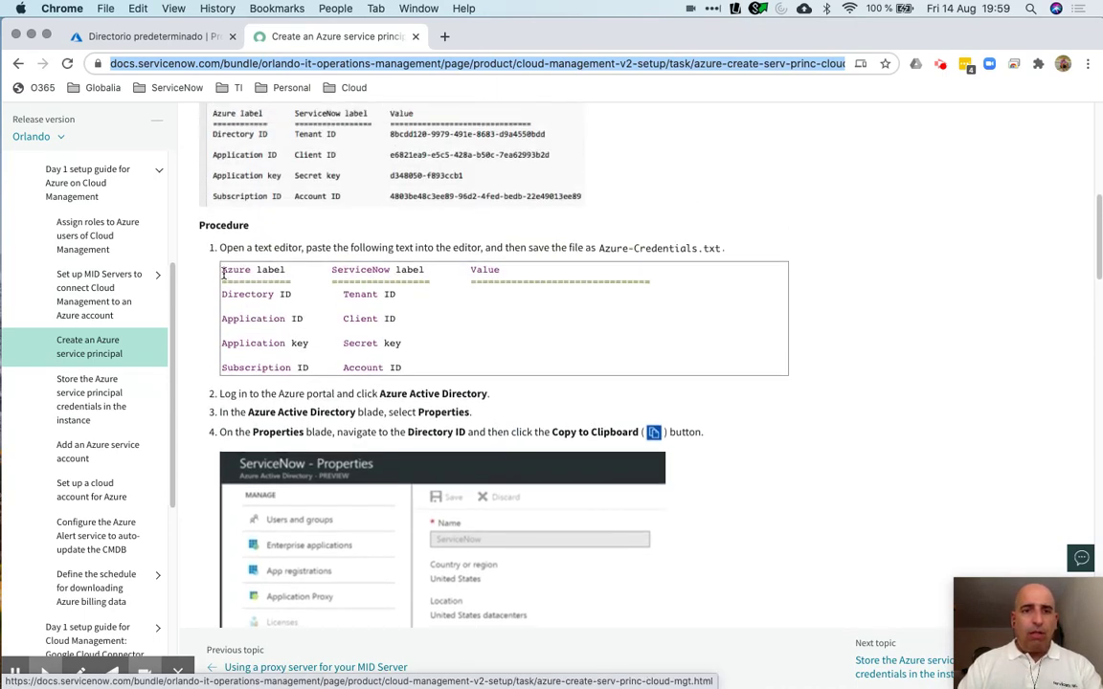
pyautogui.moveTo(222, 272); pyautogui.dragTo(465, 368)
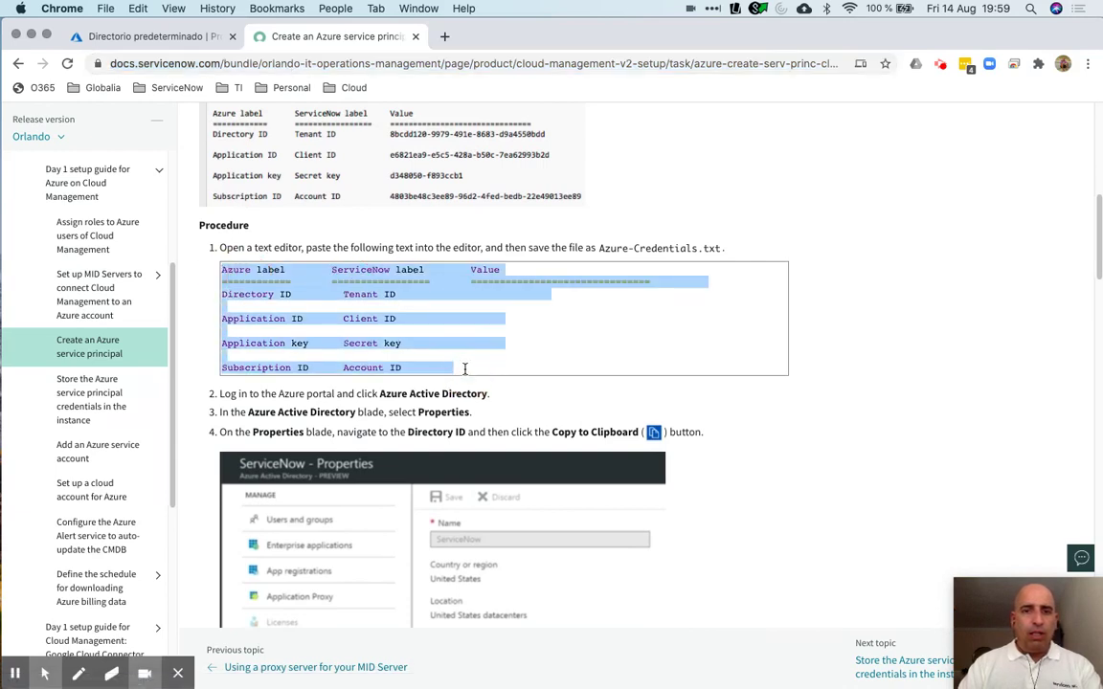
pyautogui.press('super+c')
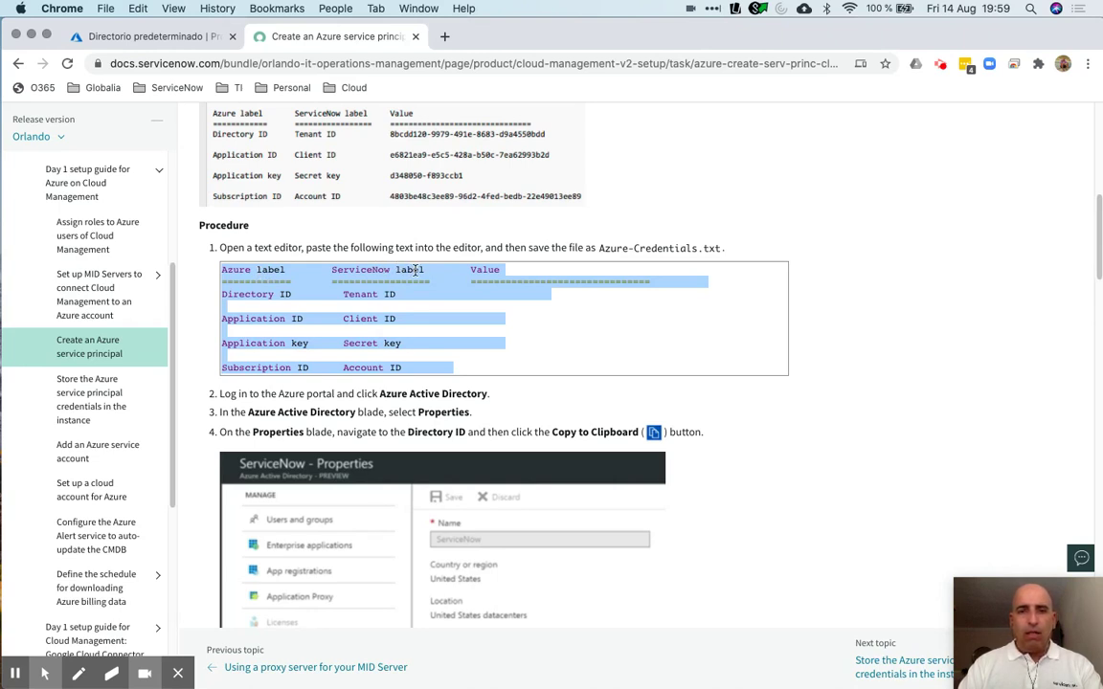
pyautogui.moveTo(555, 680)
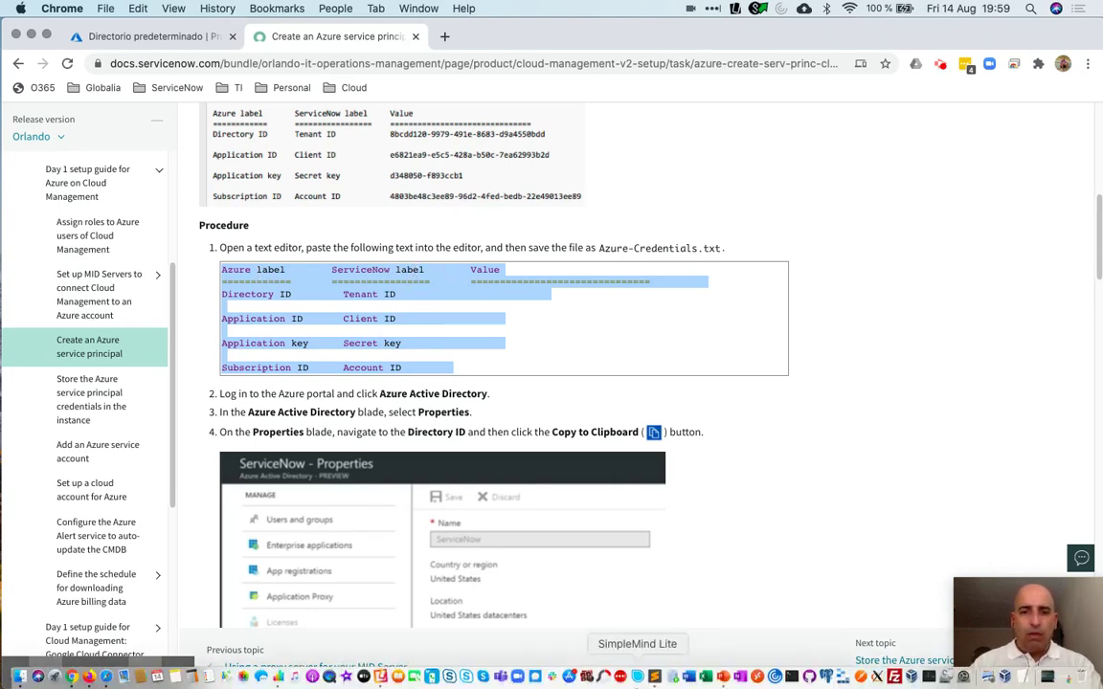
pyautogui.click(657, 680)
pyautogui.press('super+v')
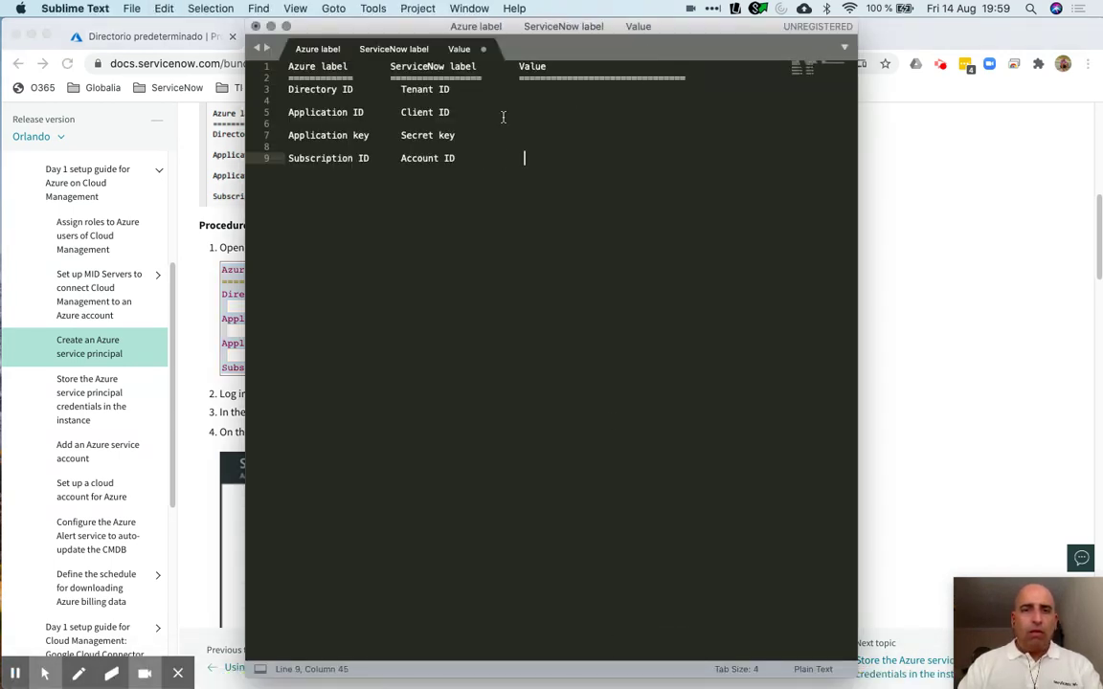
pyautogui.press('Up')
pyautogui.press('Up')
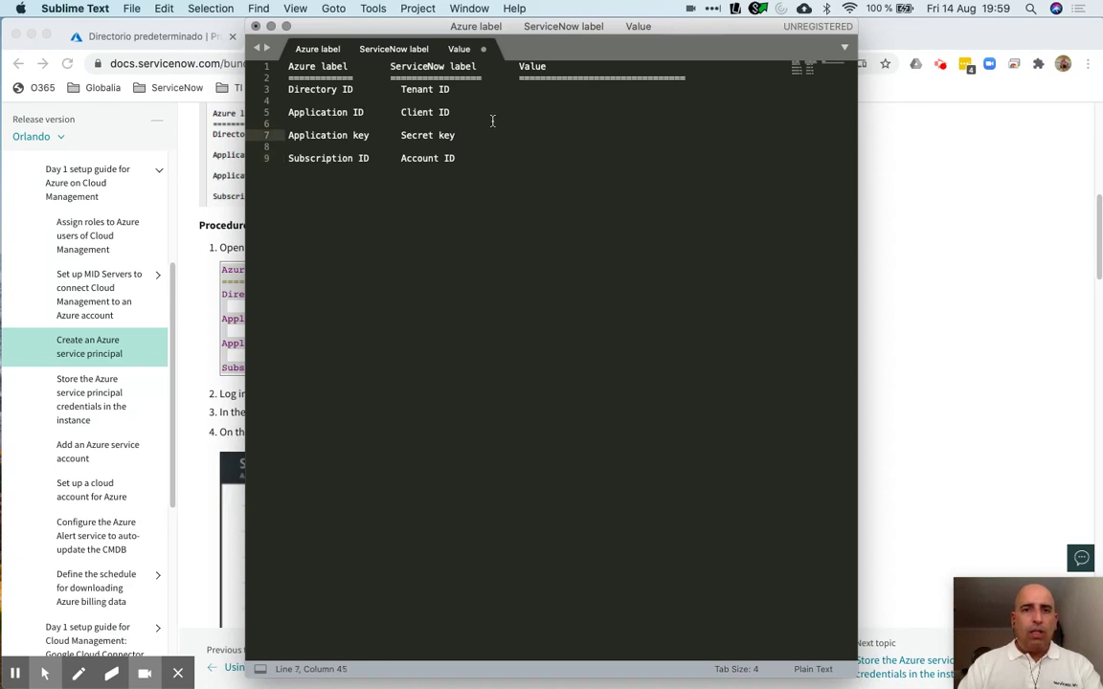
# Switch to the Azure portal in Chrome and open the Properties of Azure Active Directory from the portal home
pyautogui.click(945, 379)
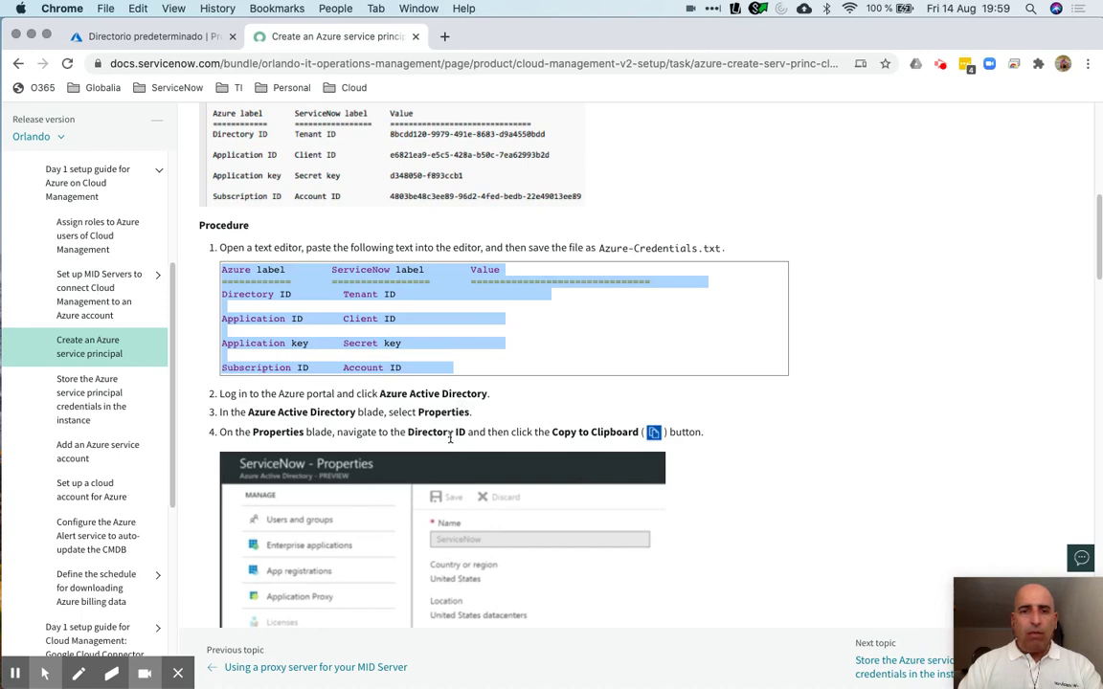
pyautogui.click(142, 42)
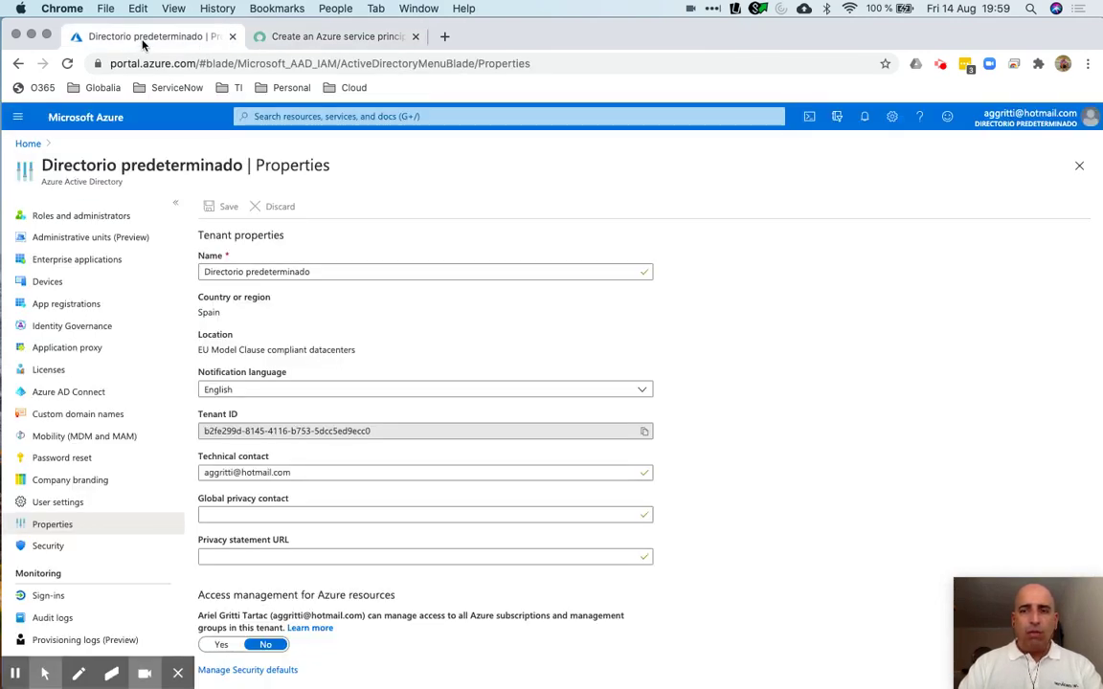
pyautogui.click(28, 143)
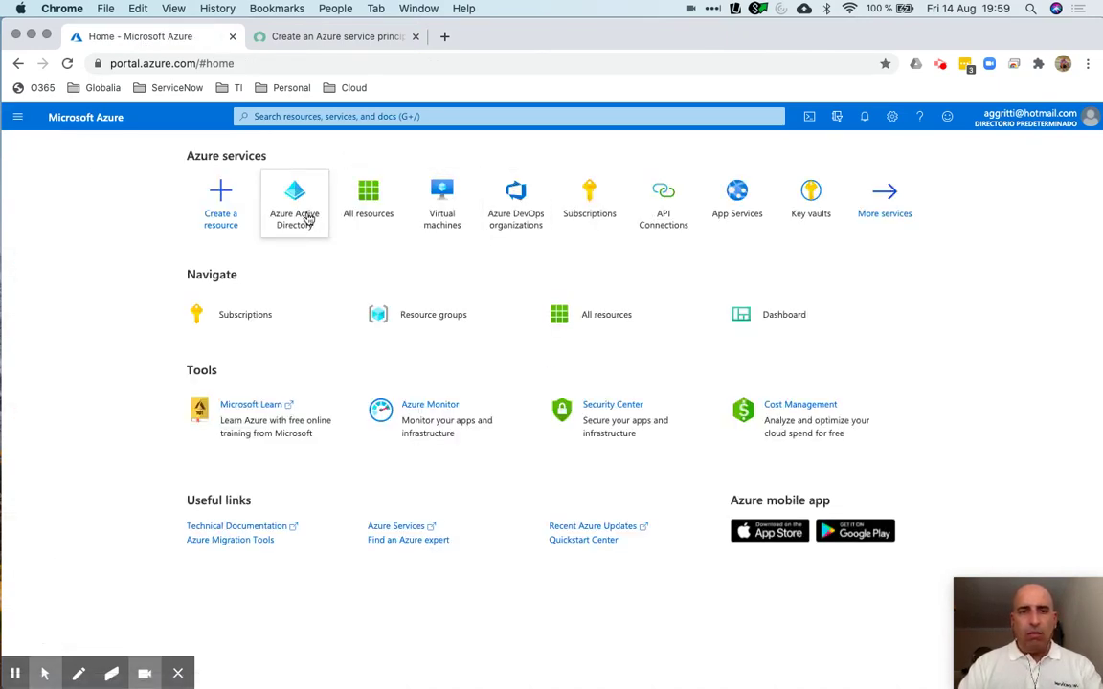
pyautogui.click(298, 213)
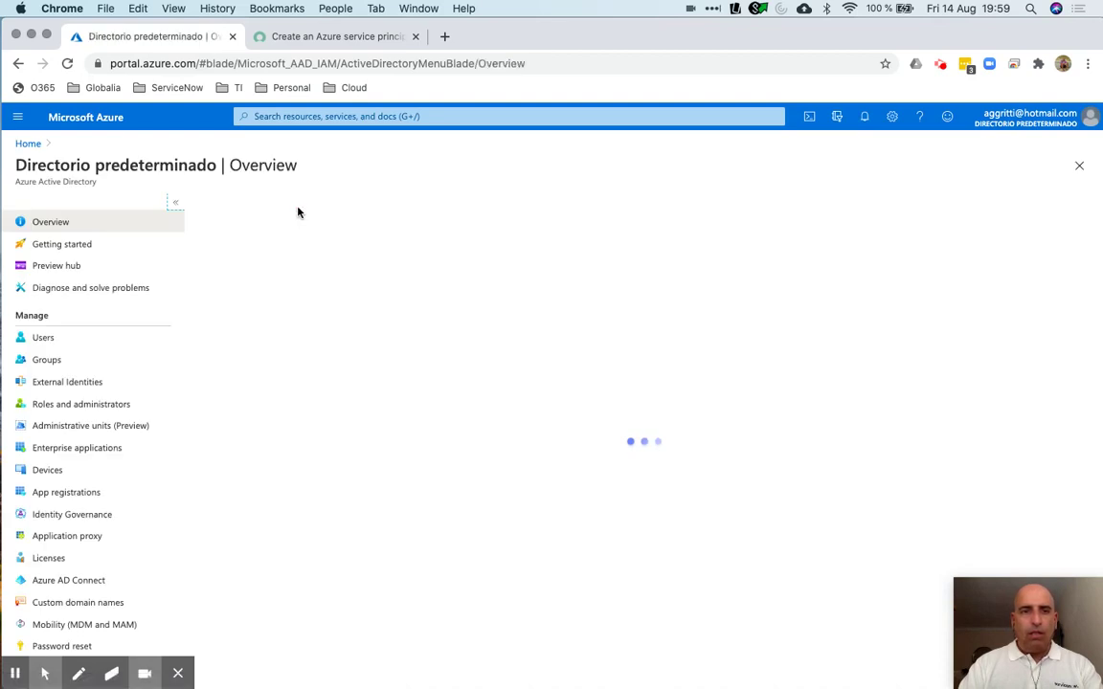
pyautogui.scroll(-3, 118, 551)
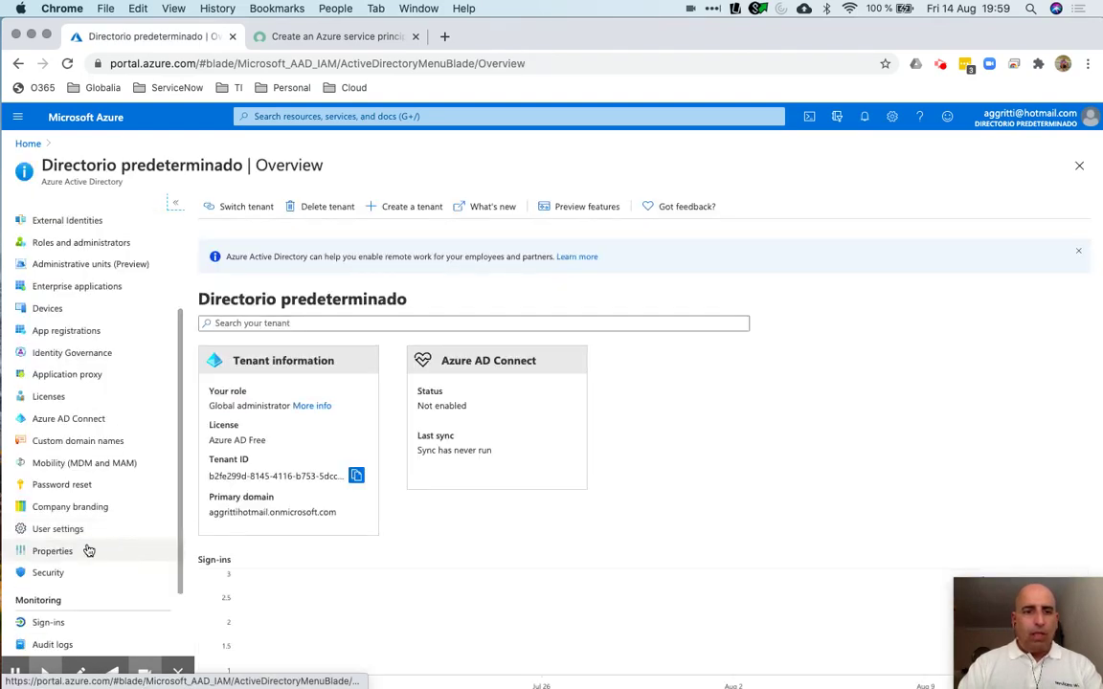
pyautogui.click(86, 550)
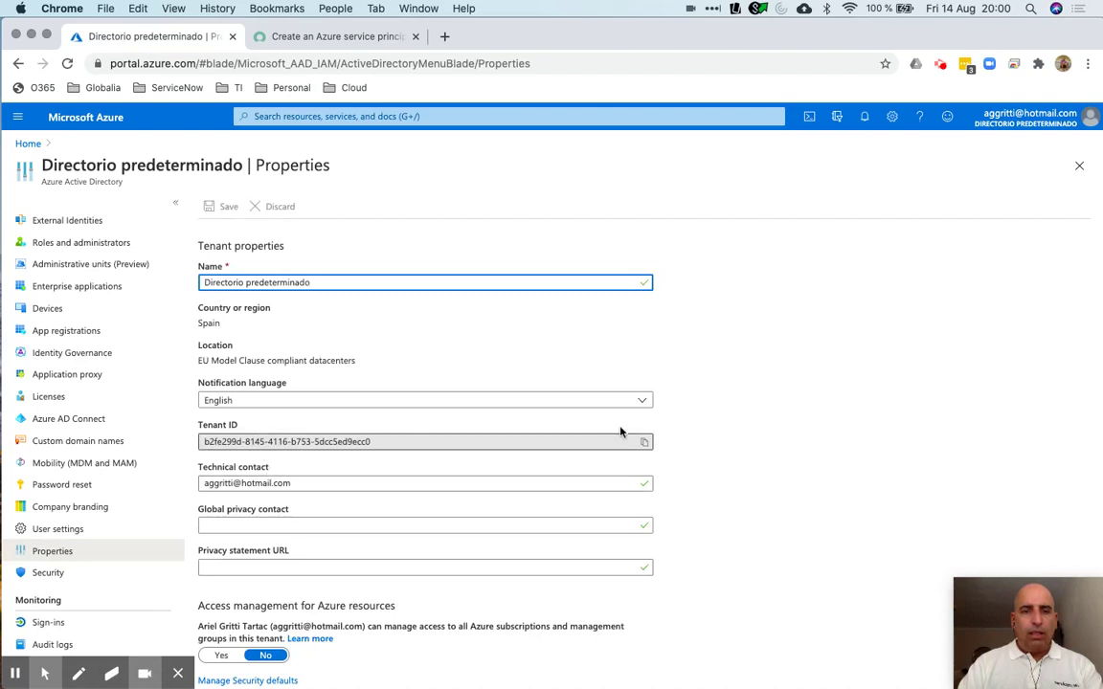
# Copy the Tenant ID and paste it as the Directory ID value in the Sublime Text credentials file
pyautogui.click(645, 443)
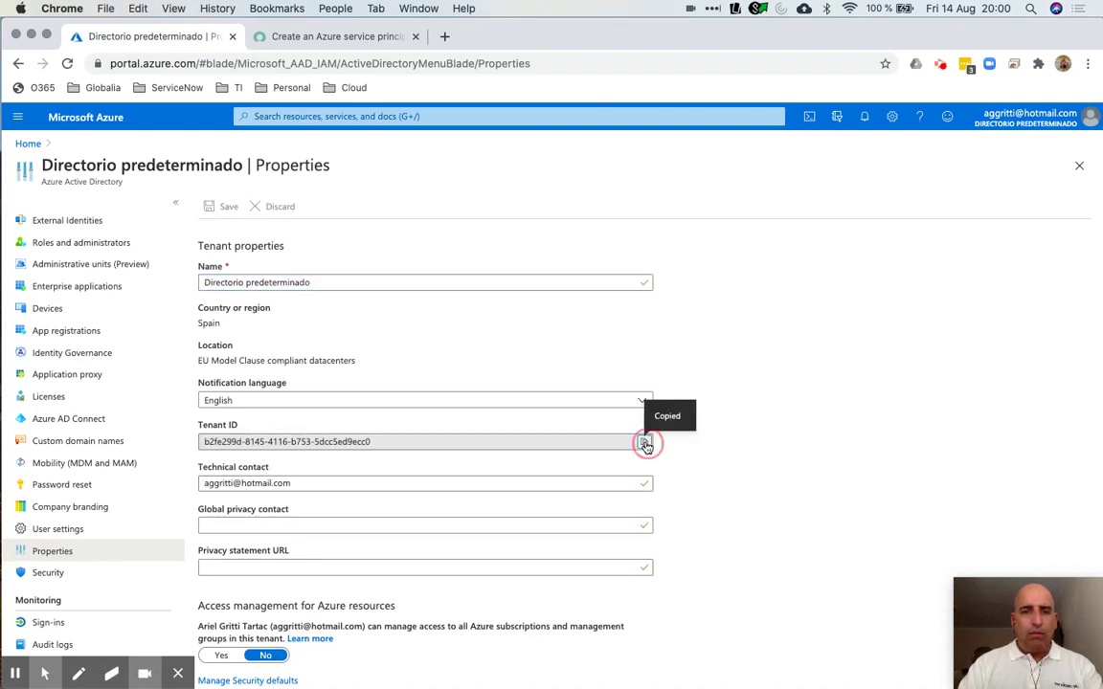
pyautogui.press('super+Tab')
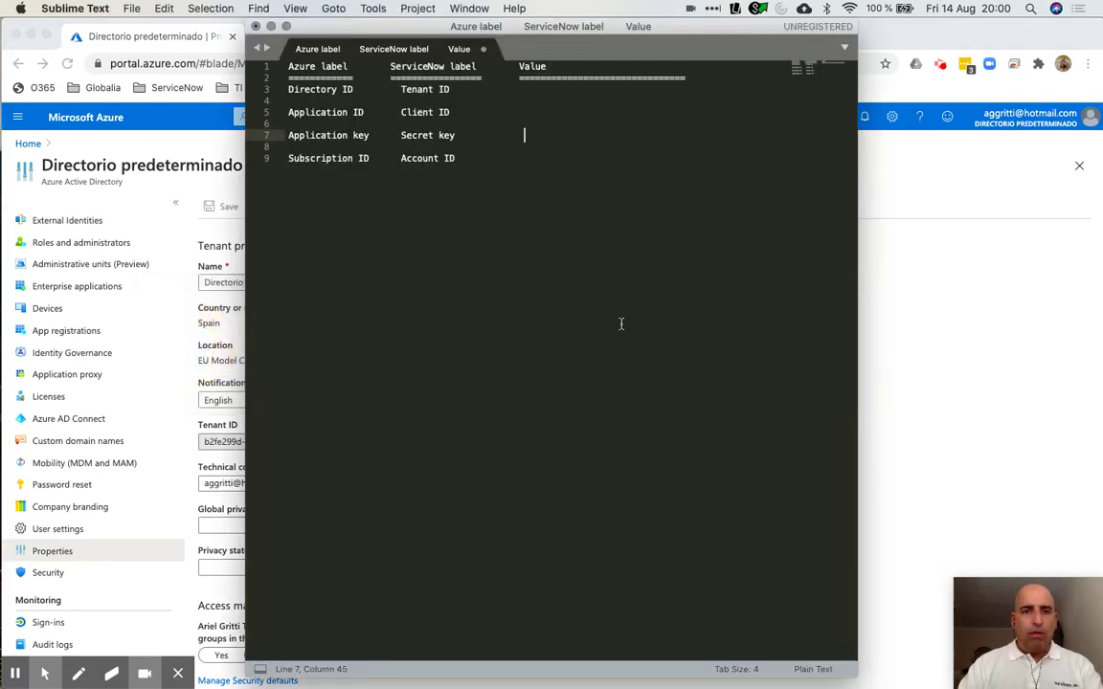
pyautogui.click(531, 89)
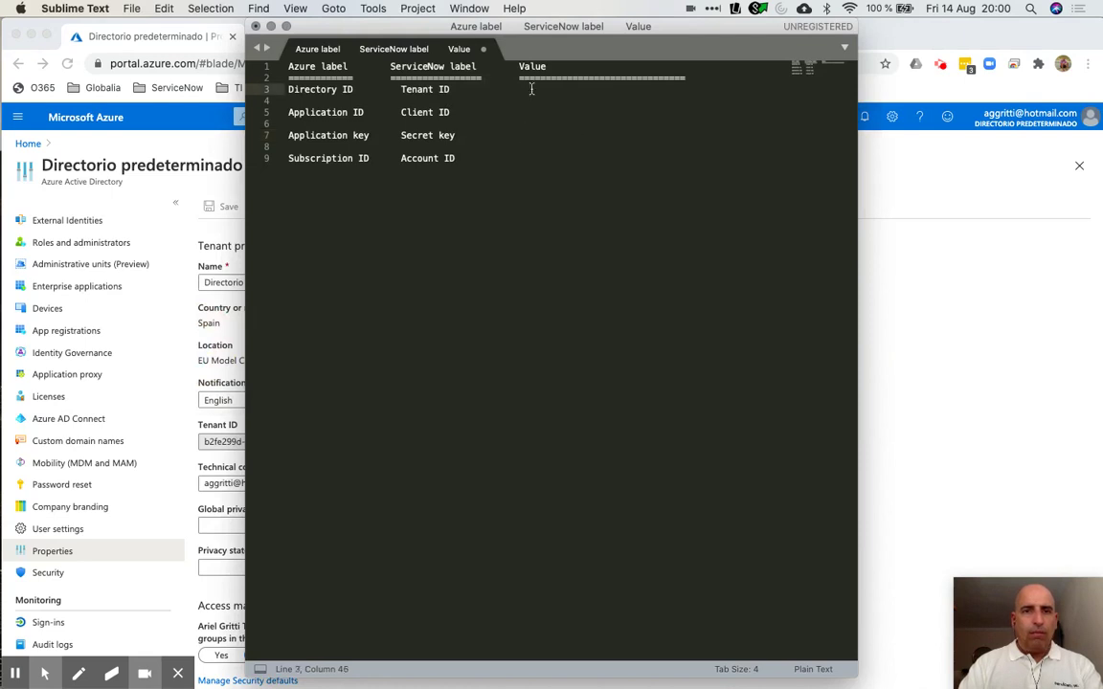
pyautogui.press('super+v')
pyautogui.click(559, 115)
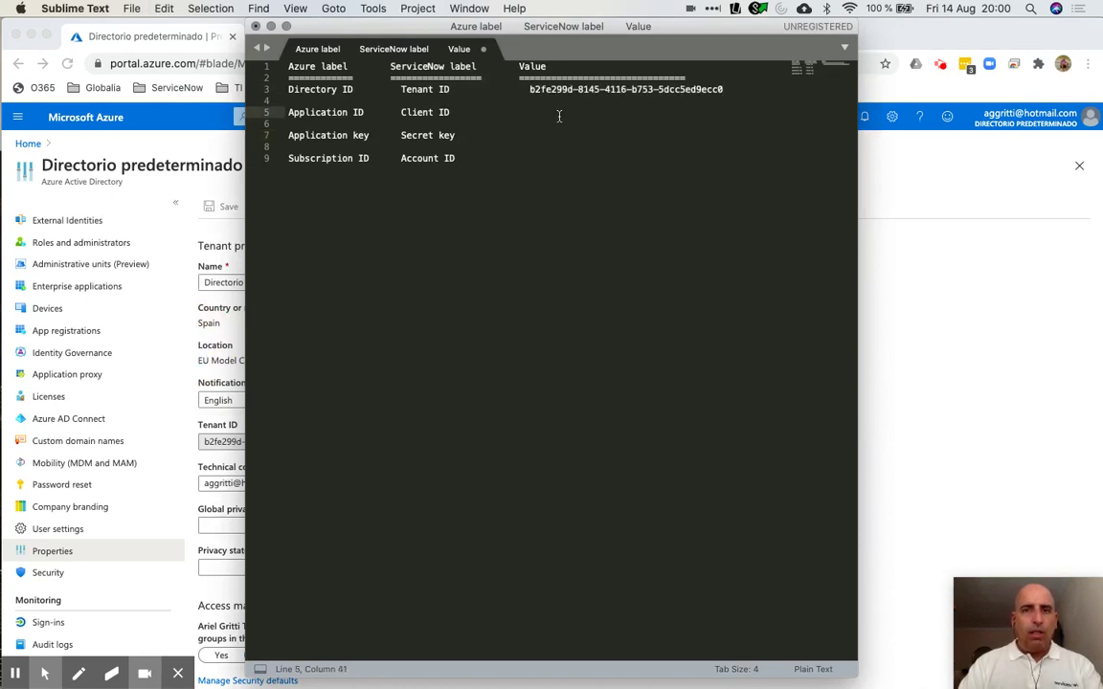
# Following the documentation's app registration instructions, start a new registration in Azure Active Directory and name the application snVideo
pyautogui.press('super+Tab')
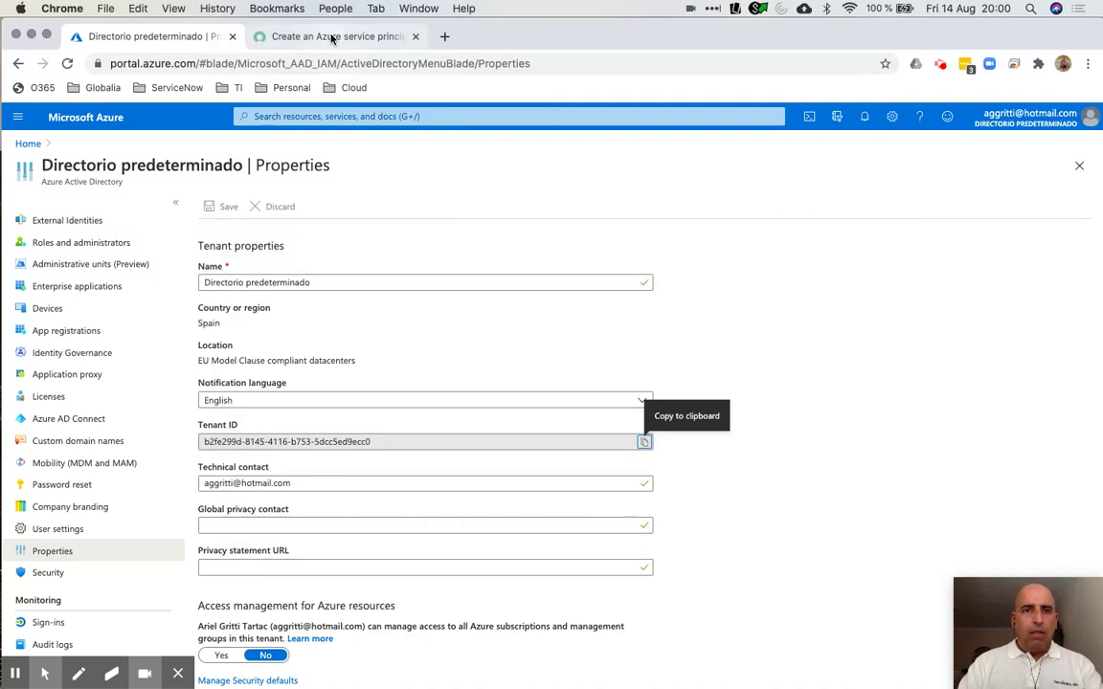
pyautogui.click(328, 37)
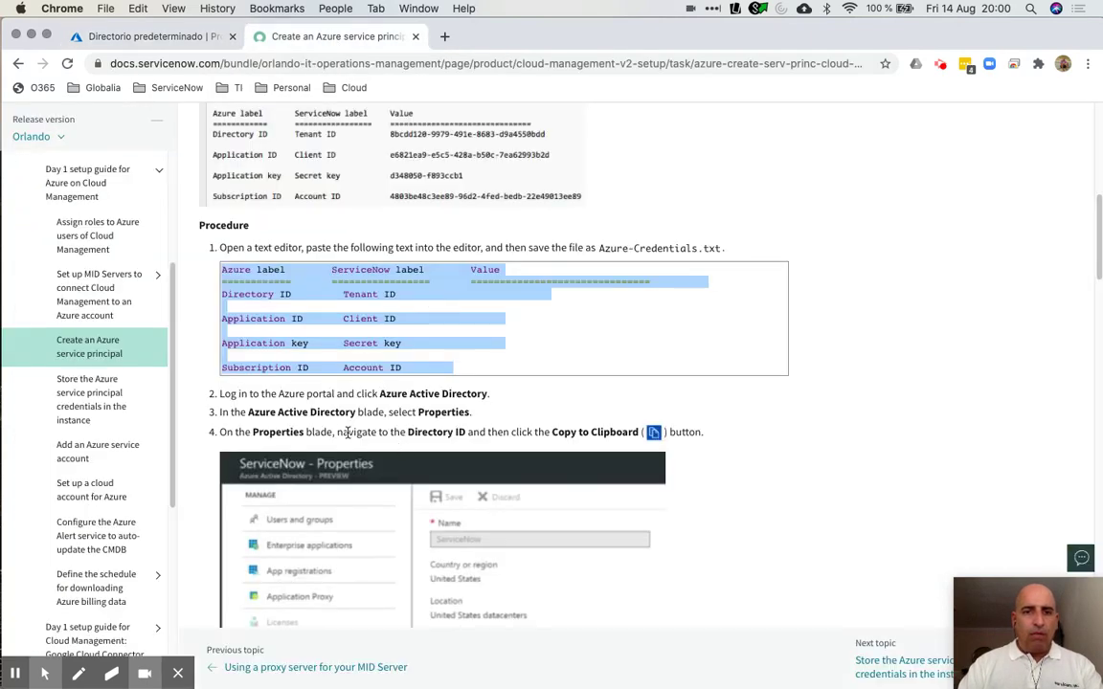
pyautogui.scroll(-8, 347, 433)
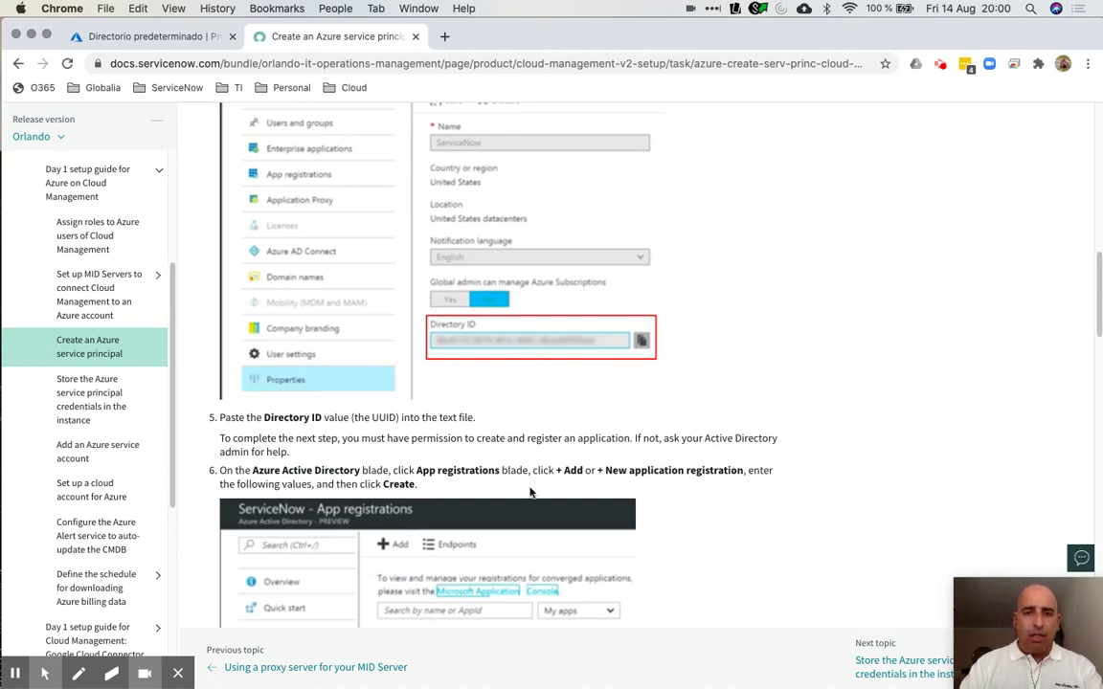
pyautogui.scroll(-4, 529, 492)
pyautogui.scroll(-2, 531, 493)
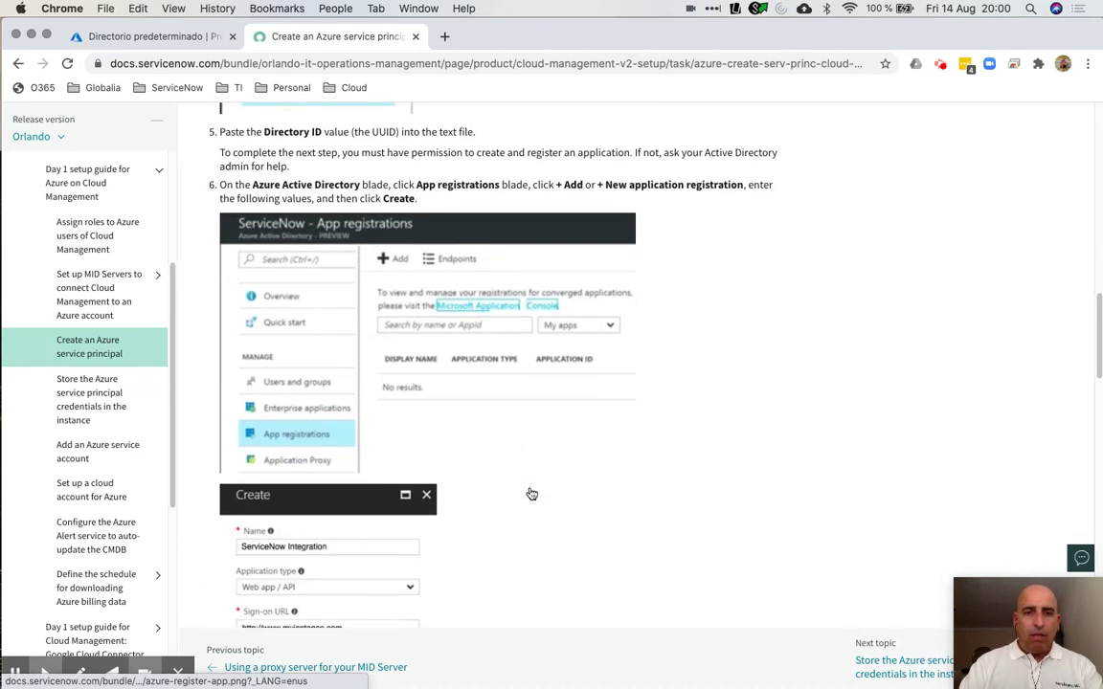
pyautogui.click(135, 37)
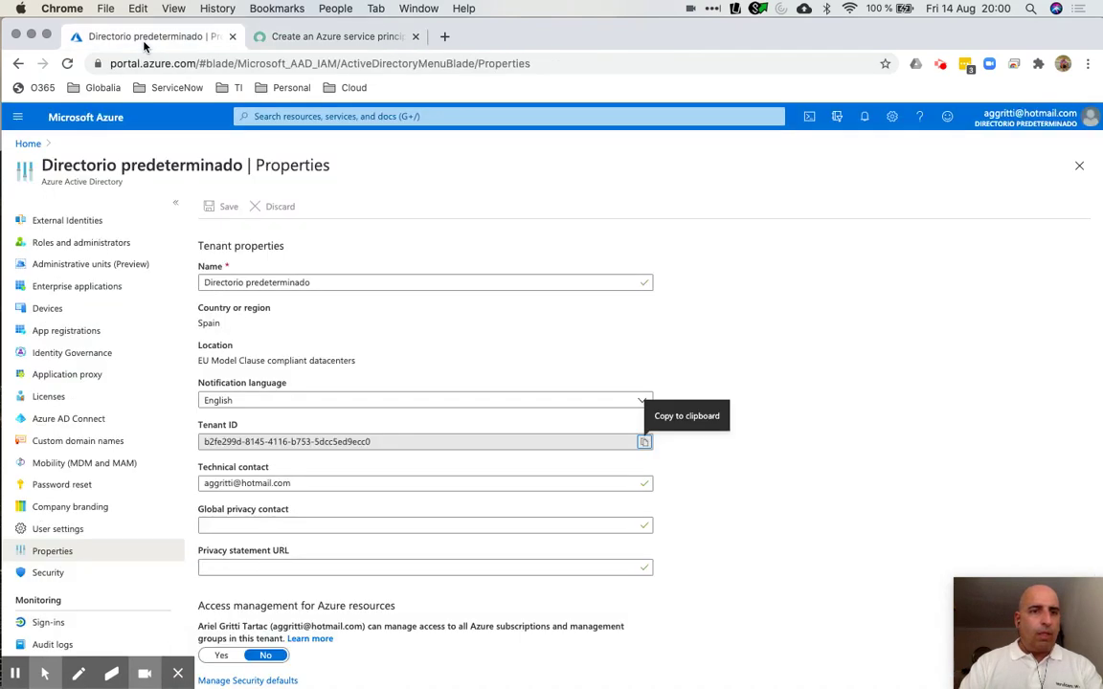
pyautogui.scroll(1, 131, 287)
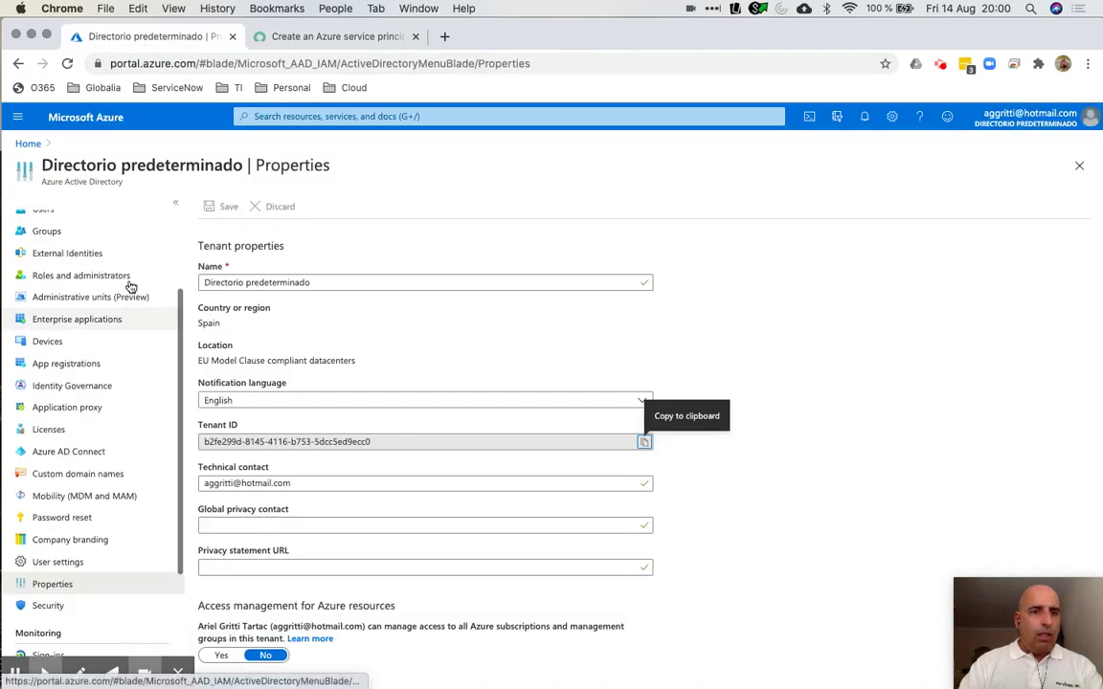
pyautogui.click(89, 374)
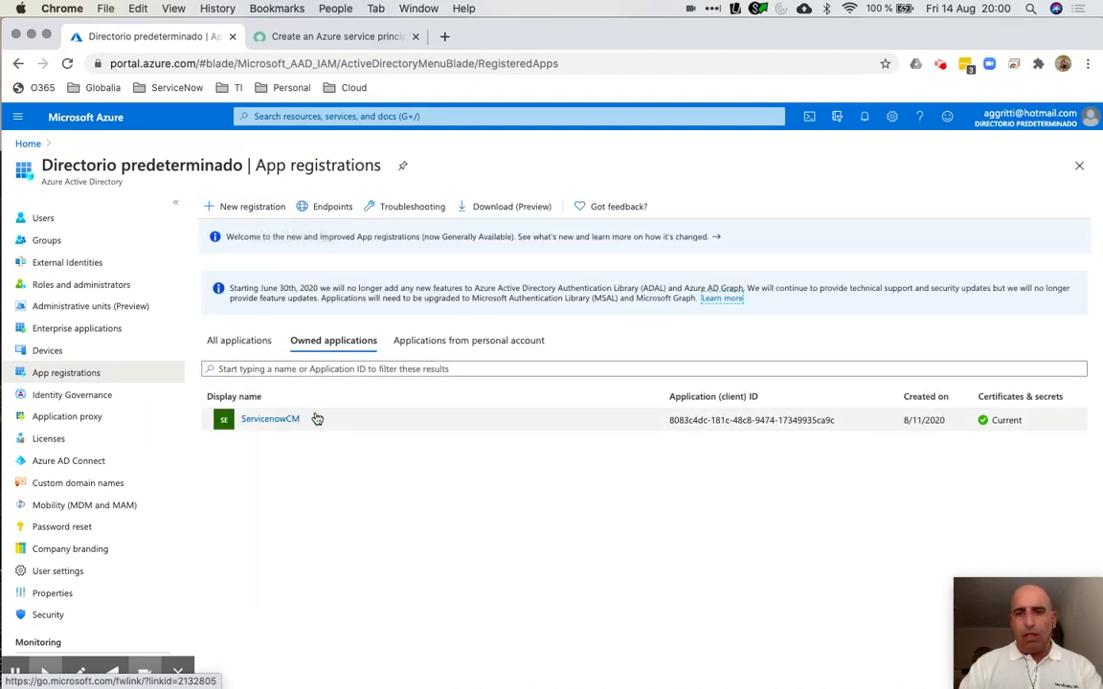
pyautogui.click(251, 208)
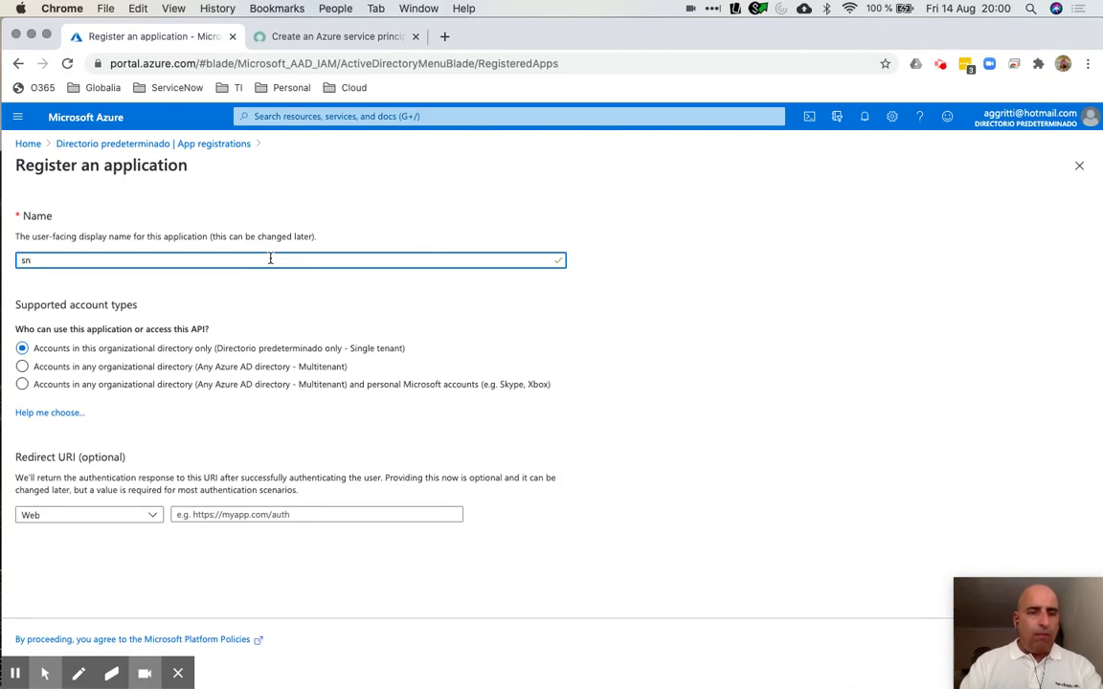
pyautogui.write('snVideo')
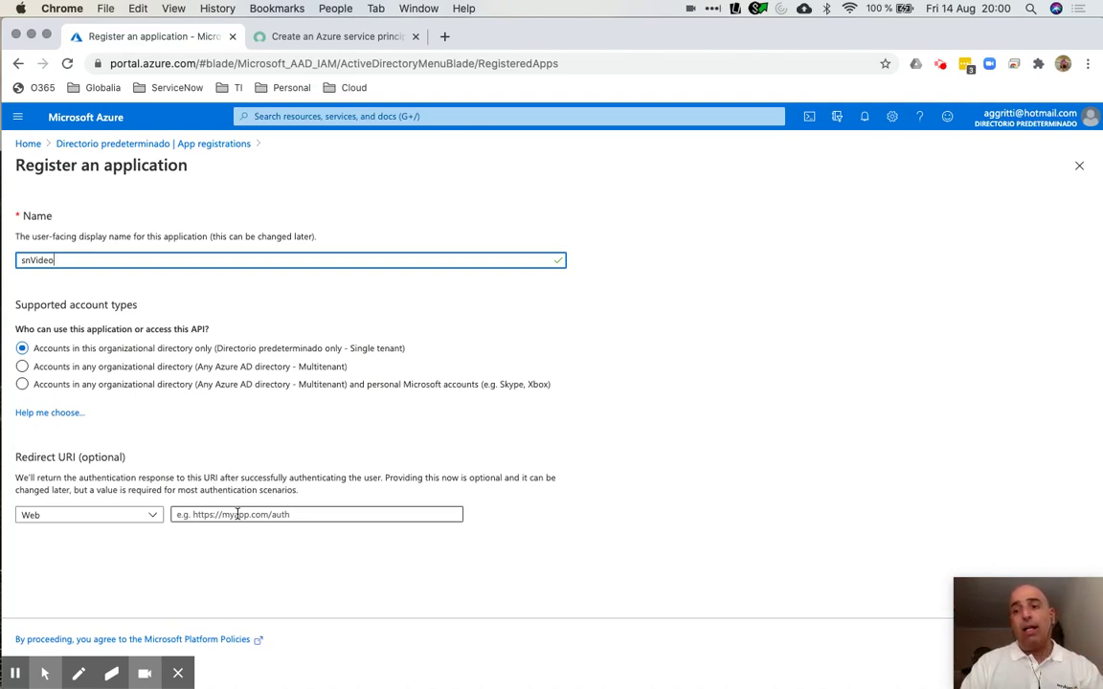
# Check the documentation's sign-on URL requirement and copy the ServiceNow instance's base URL from Safari
pyautogui.click(329, 36)
pyautogui.scroll(-3, 458, 474)
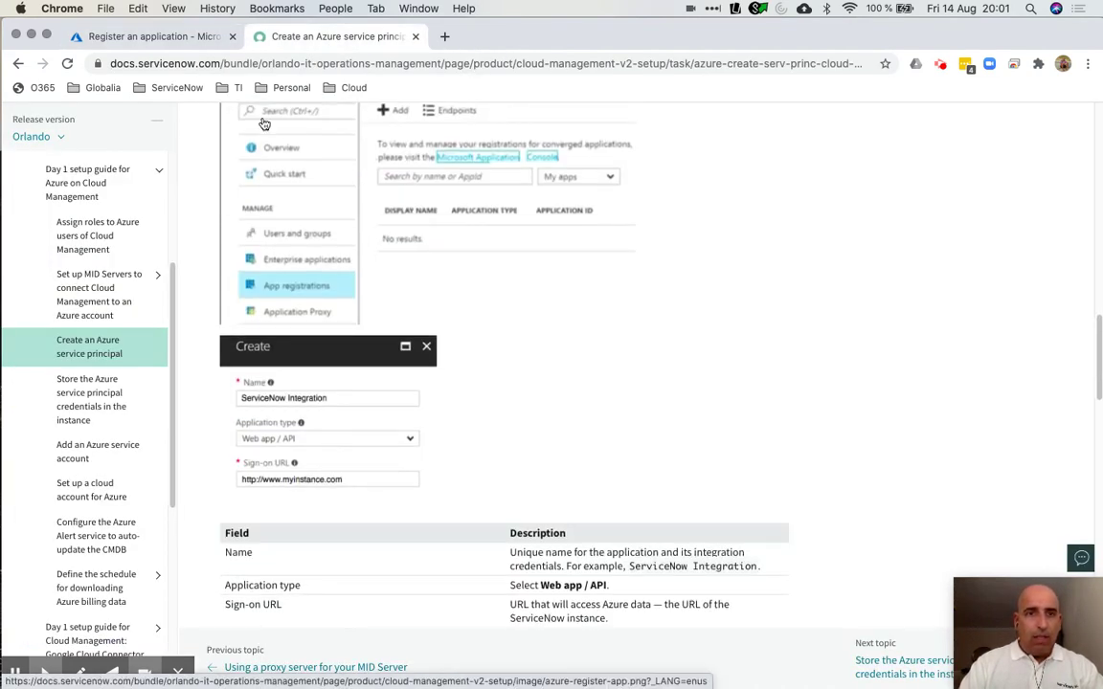
pyautogui.click(158, 36)
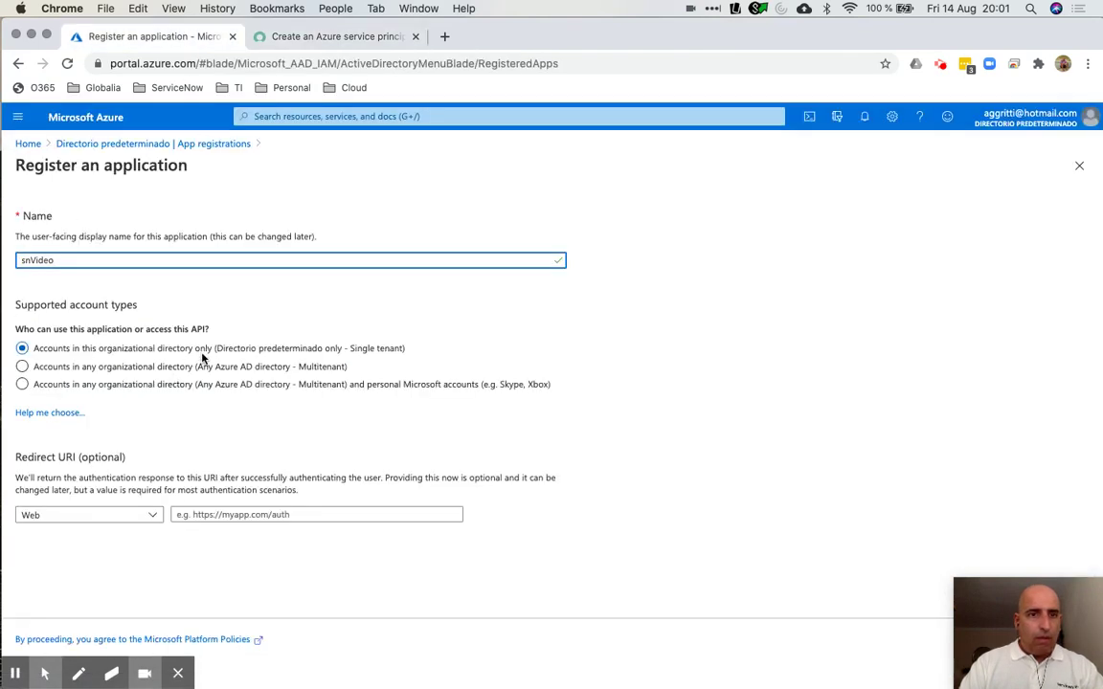
pyautogui.click(330, 37)
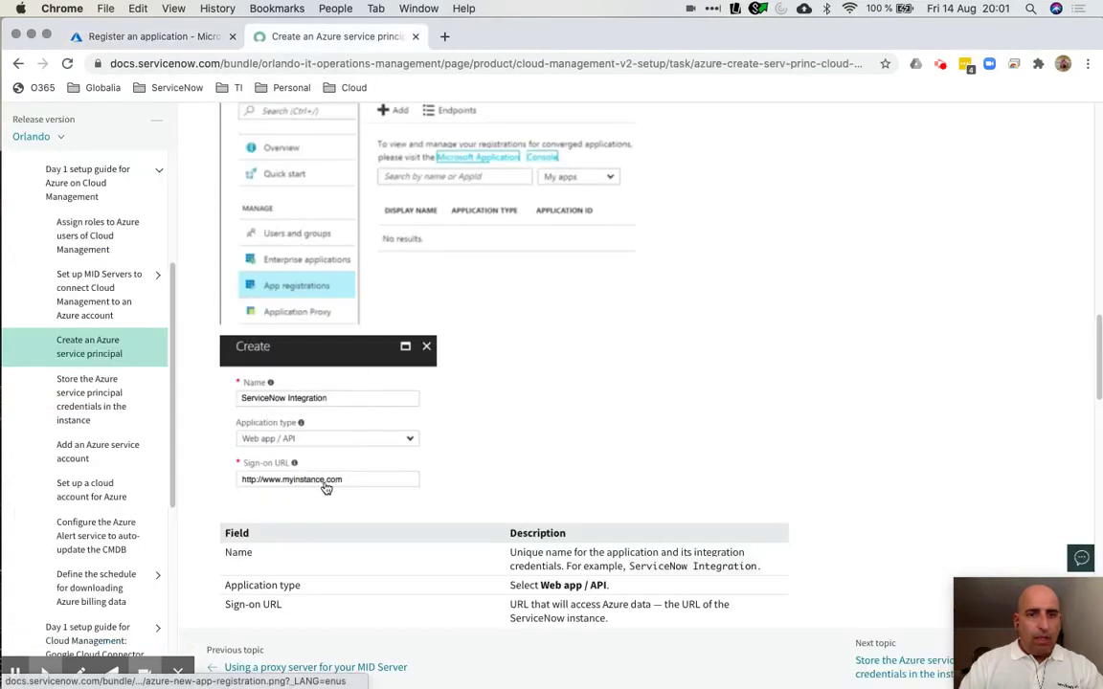
pyautogui.scroll(-1, 475, 547)
pyautogui.scroll(-3, 476, 546)
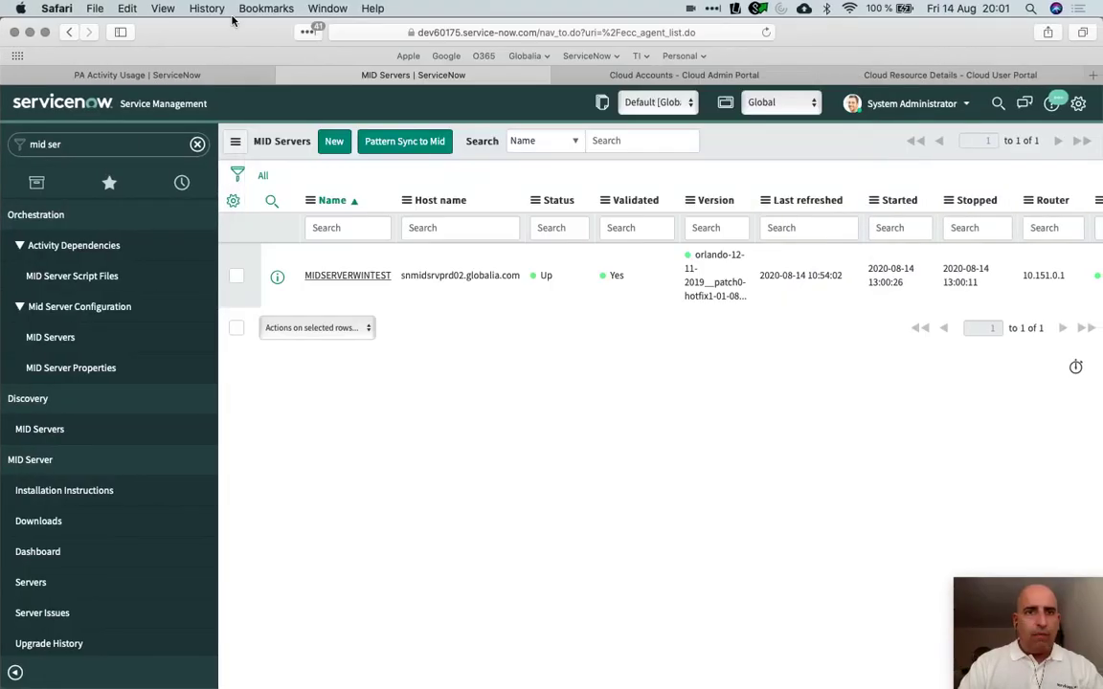
pyautogui.click(424, 32)
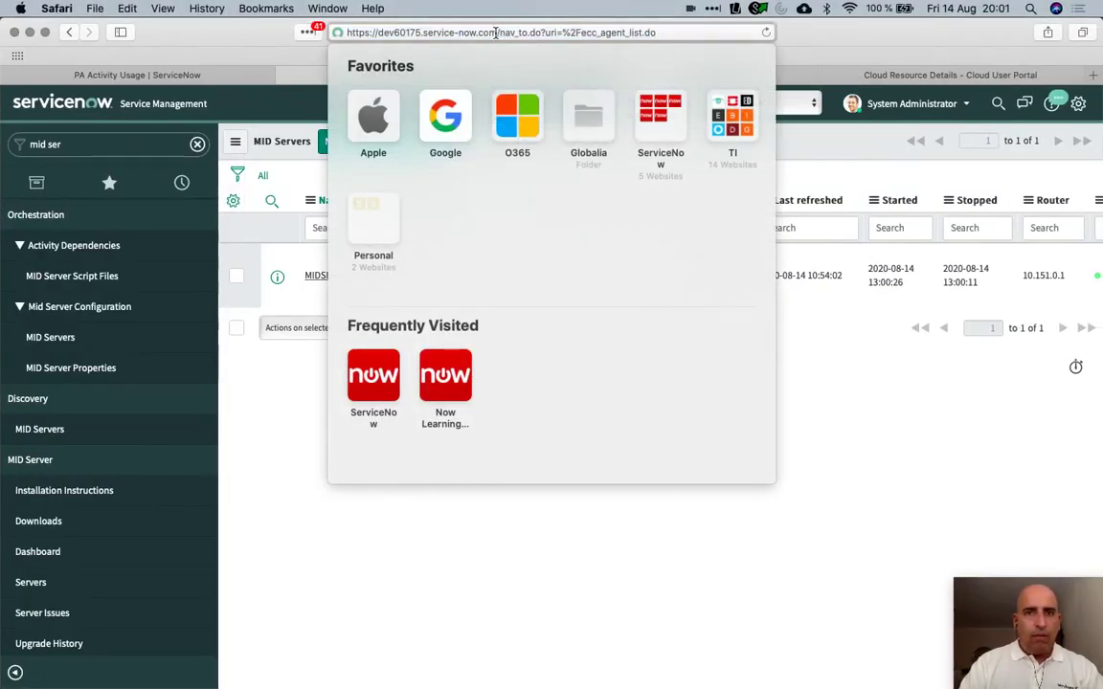
pyautogui.moveTo(496, 32); pyautogui.dragTo(315, 33)
pyautogui.press('super+c')
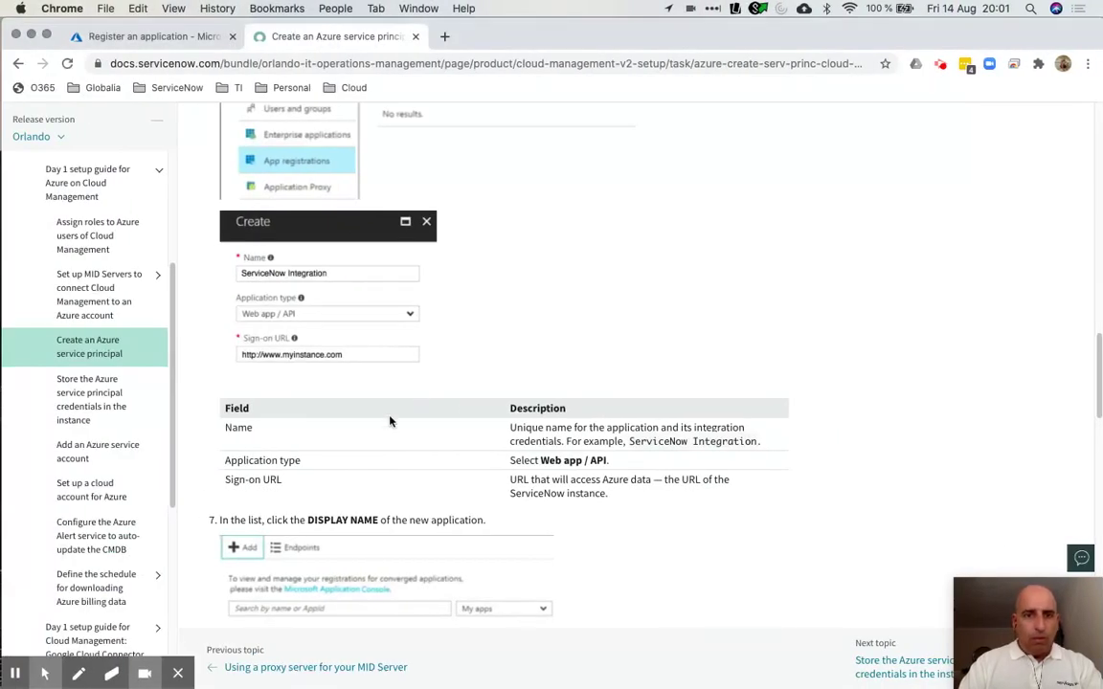
pyautogui.click(135, 38)
pyautogui.click(370, 514)
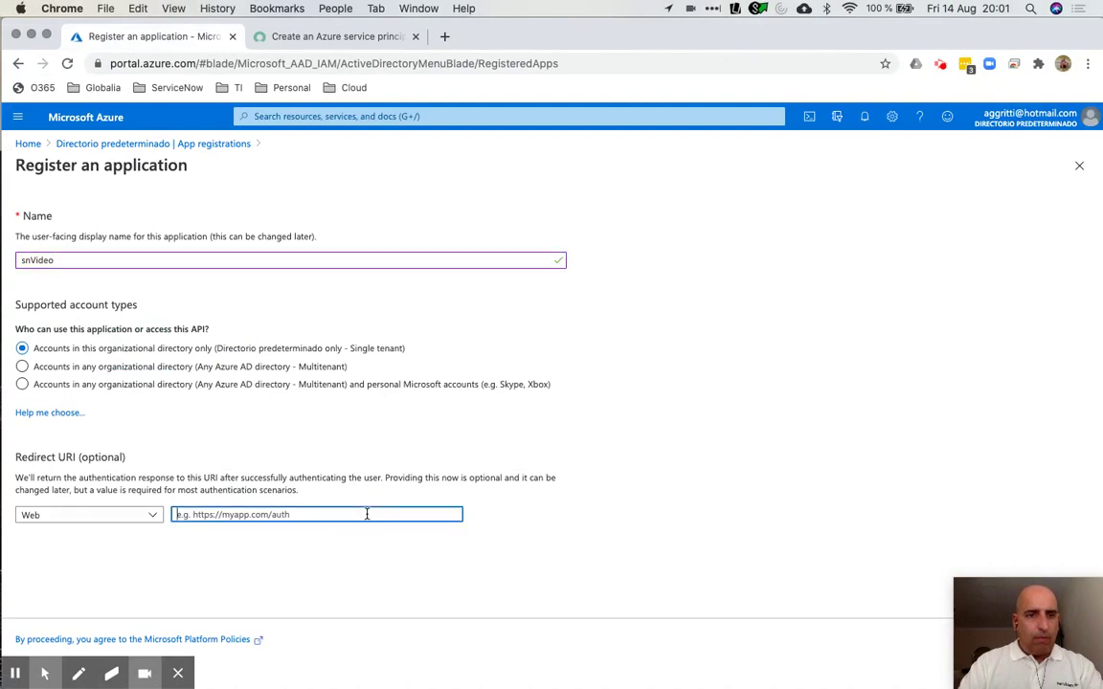
pyautogui.press('super+v')
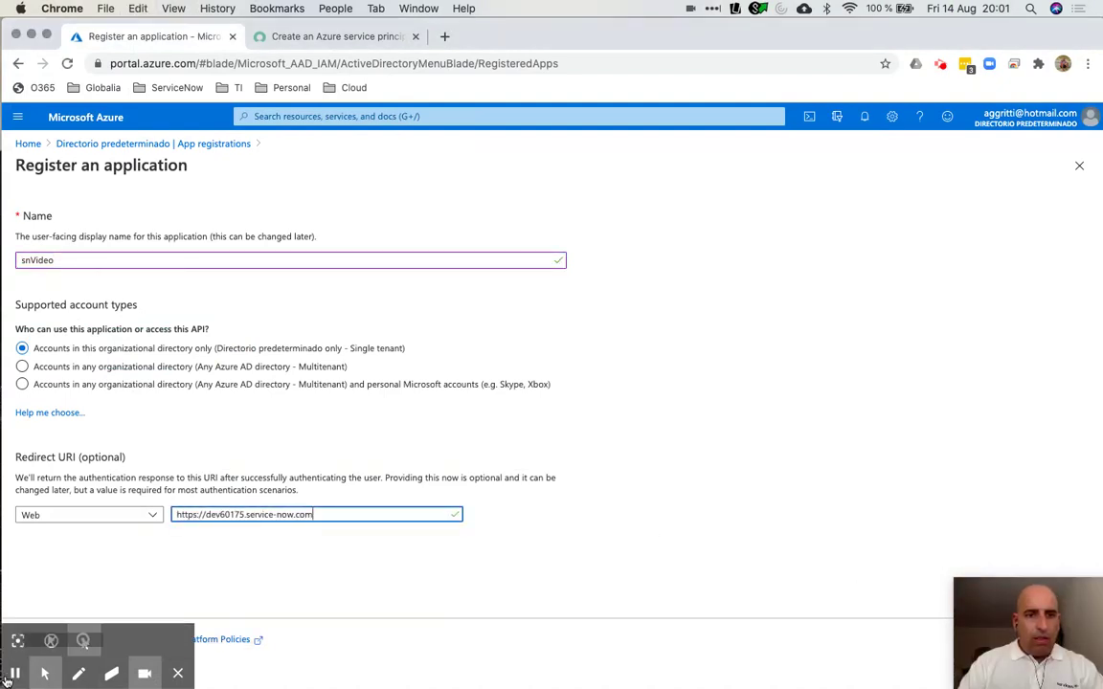
pyautogui.click(702, 305)
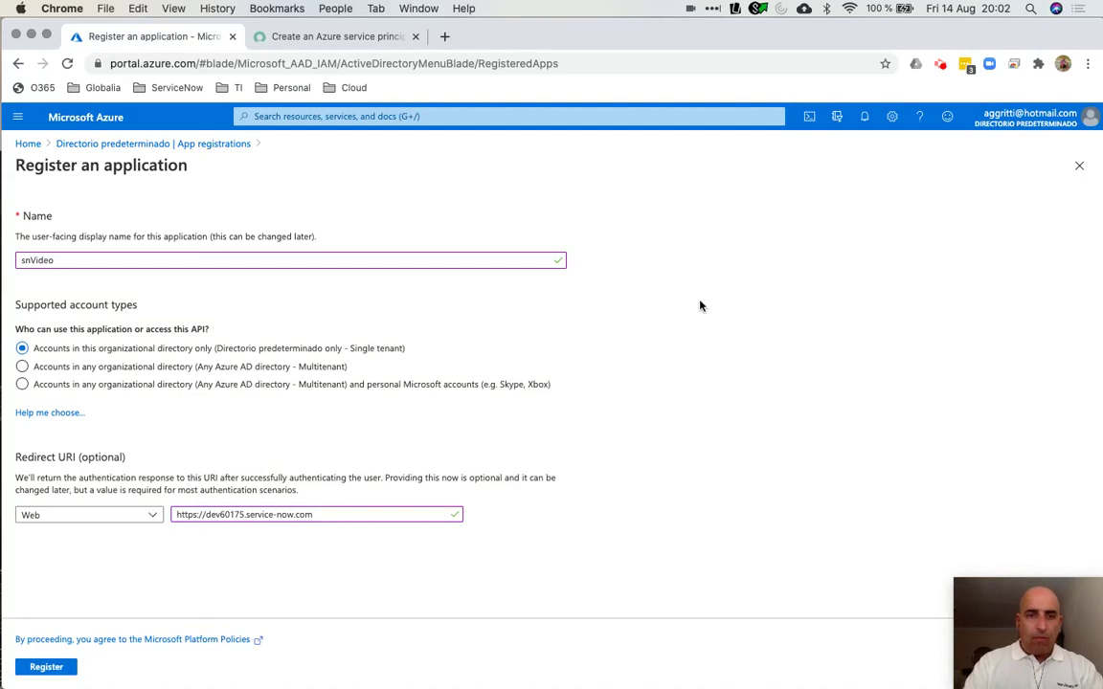
pyautogui.click(46, 667)
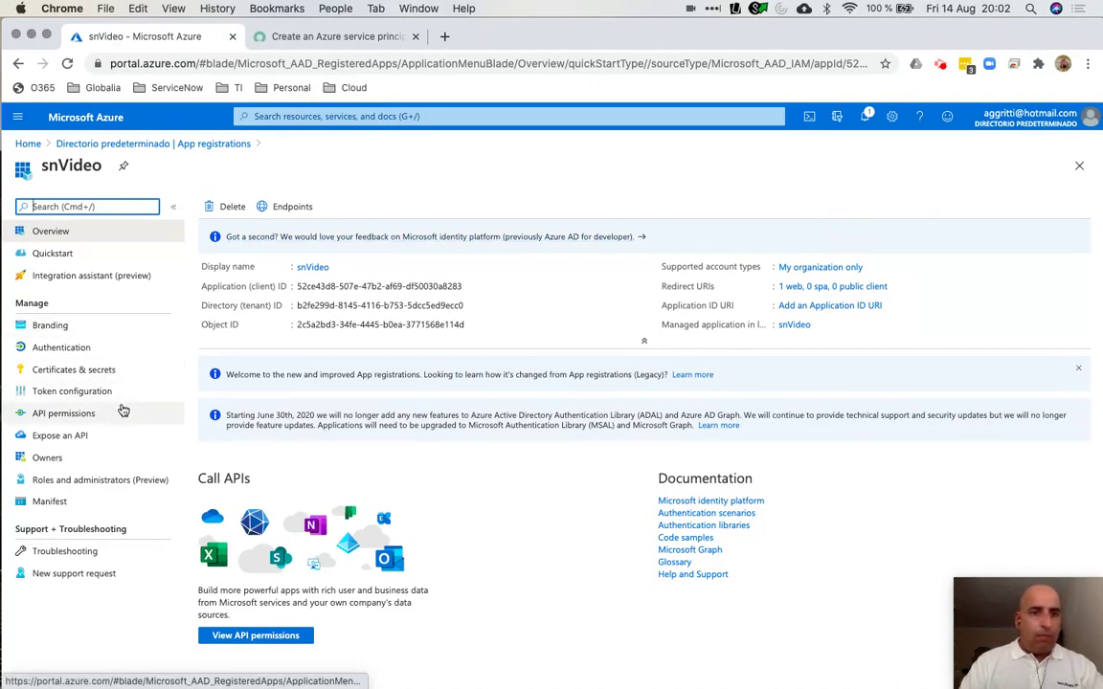
# Return to the App registrations list and open the new snVideo application's overview
pyautogui.click(218, 146)
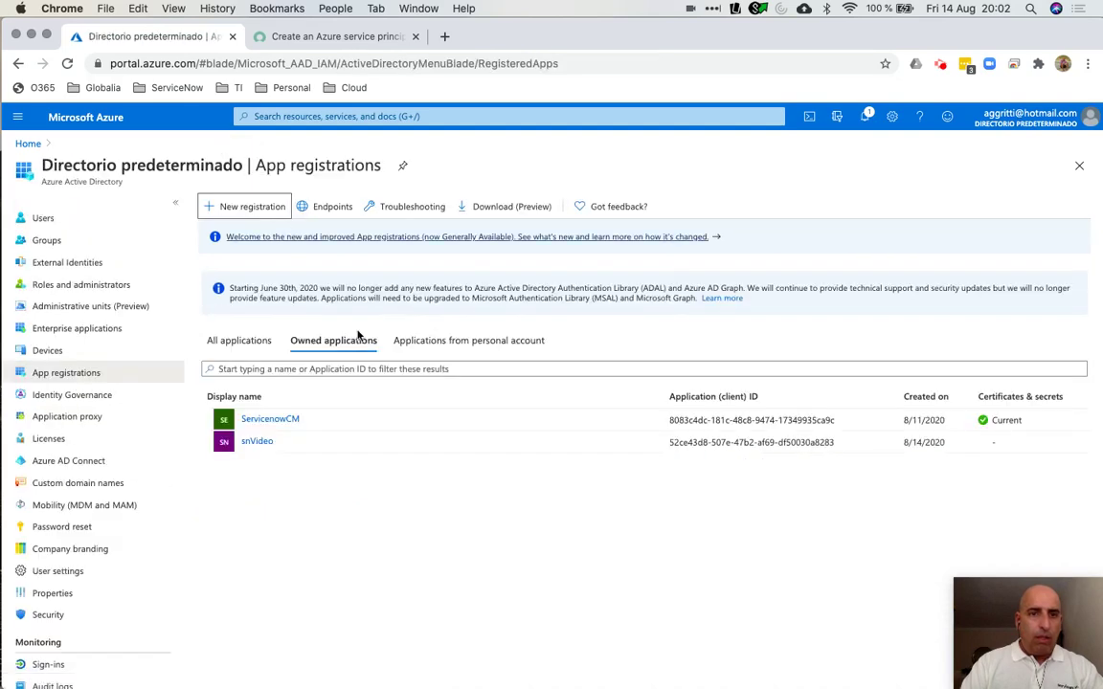
pyautogui.click(262, 443)
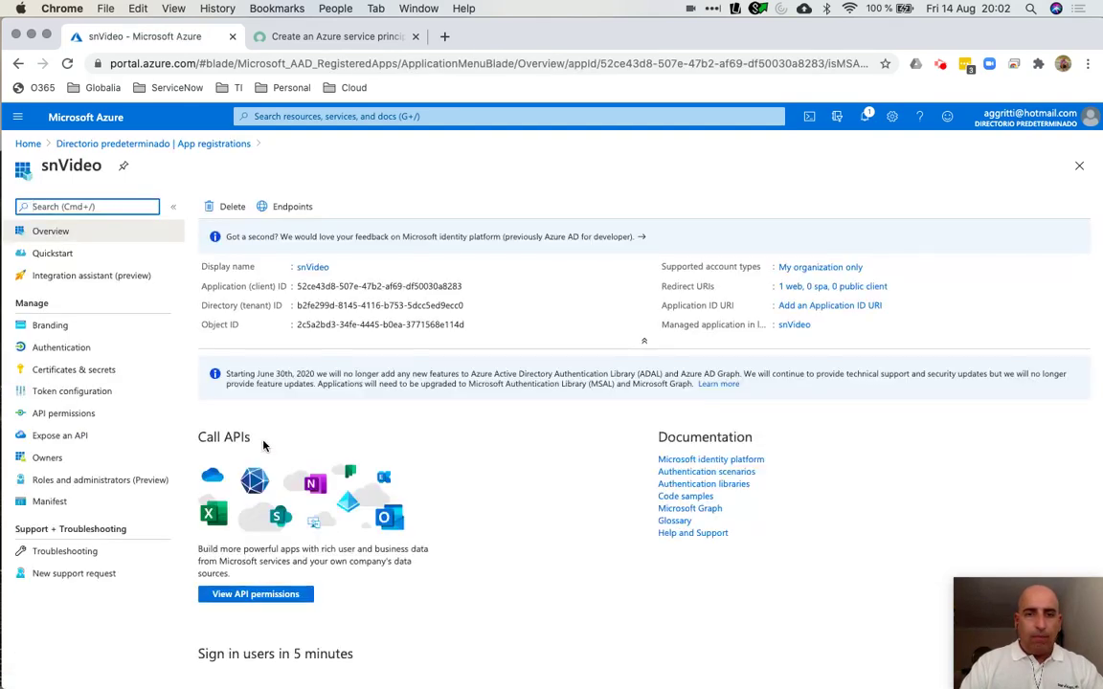
pyautogui.scroll(-3, 263, 445)
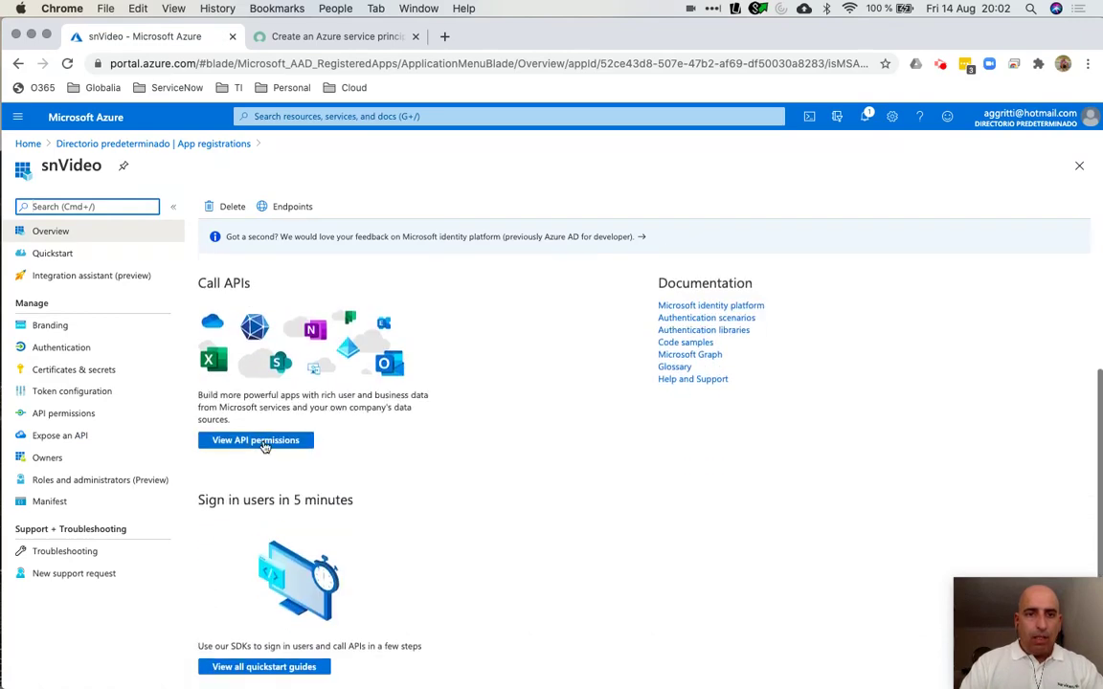
# Check the documentation's instructions on the Application ID, then reopen snVideo from App registrations and copy its Application (client) ID
pyautogui.click(362, 36)
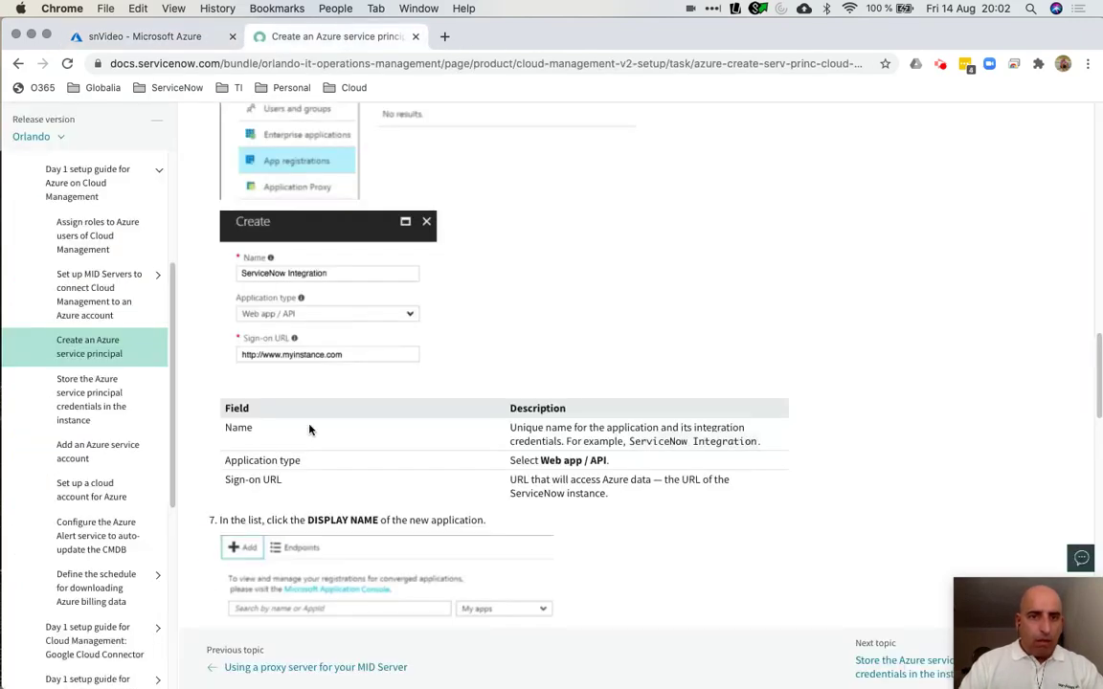
pyautogui.scroll(-3, 360, 380)
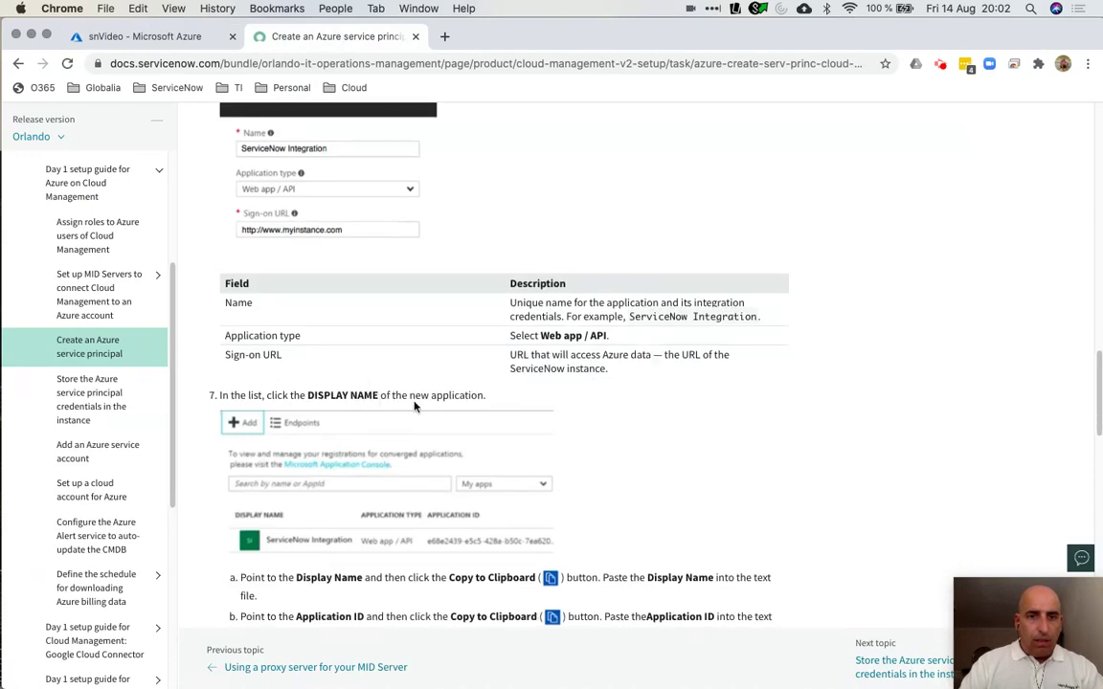
pyautogui.scroll(-3, 414, 406)
pyautogui.scroll(-2, 413, 406)
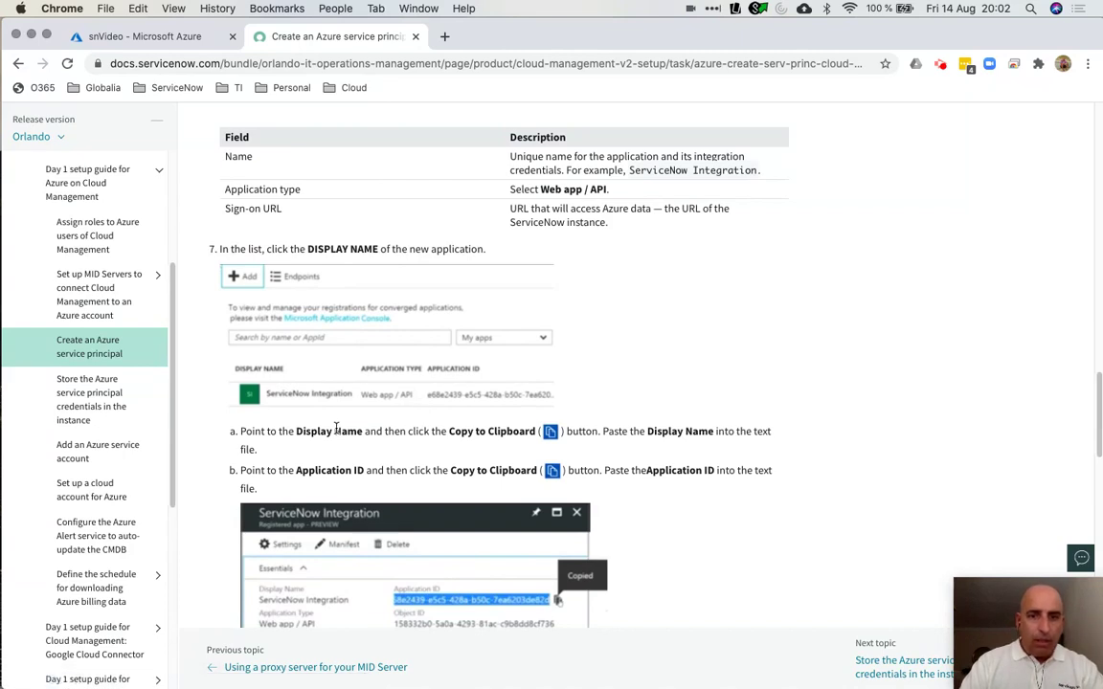
pyautogui.scroll(-3, 336, 428)
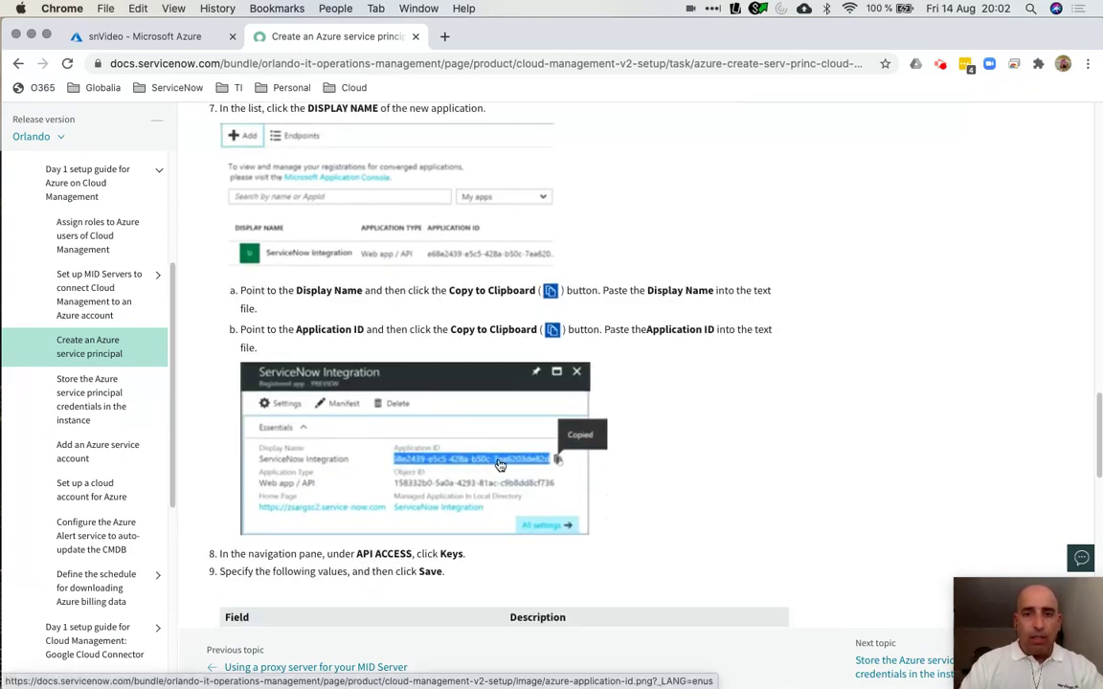
pyautogui.click(143, 36)
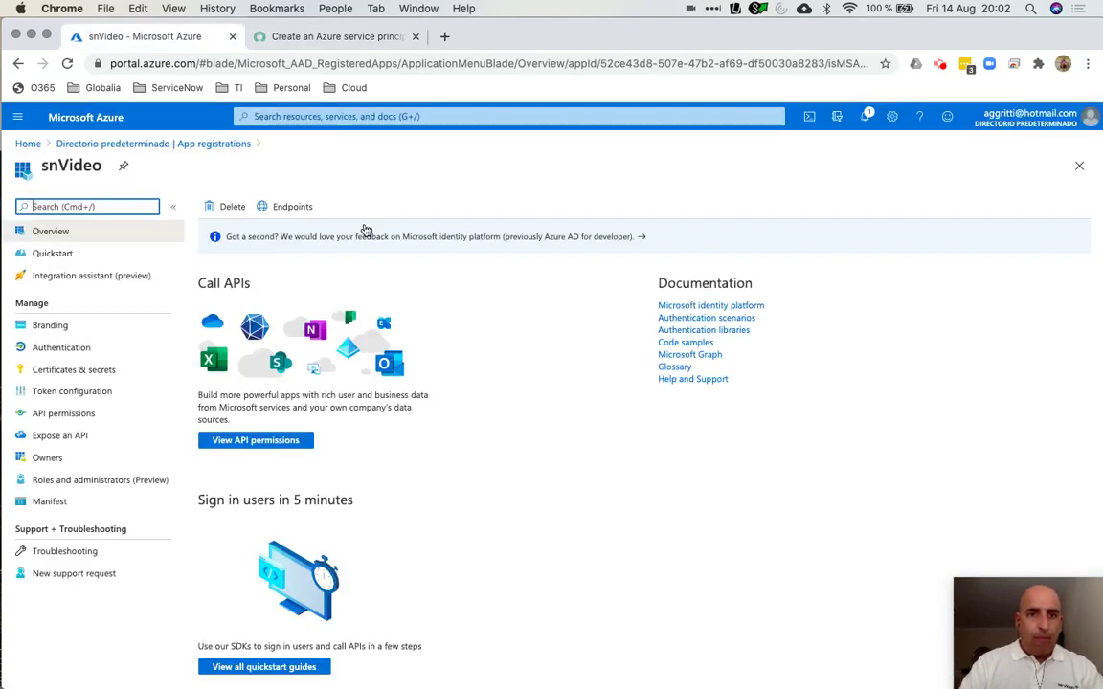
pyautogui.click(202, 144)
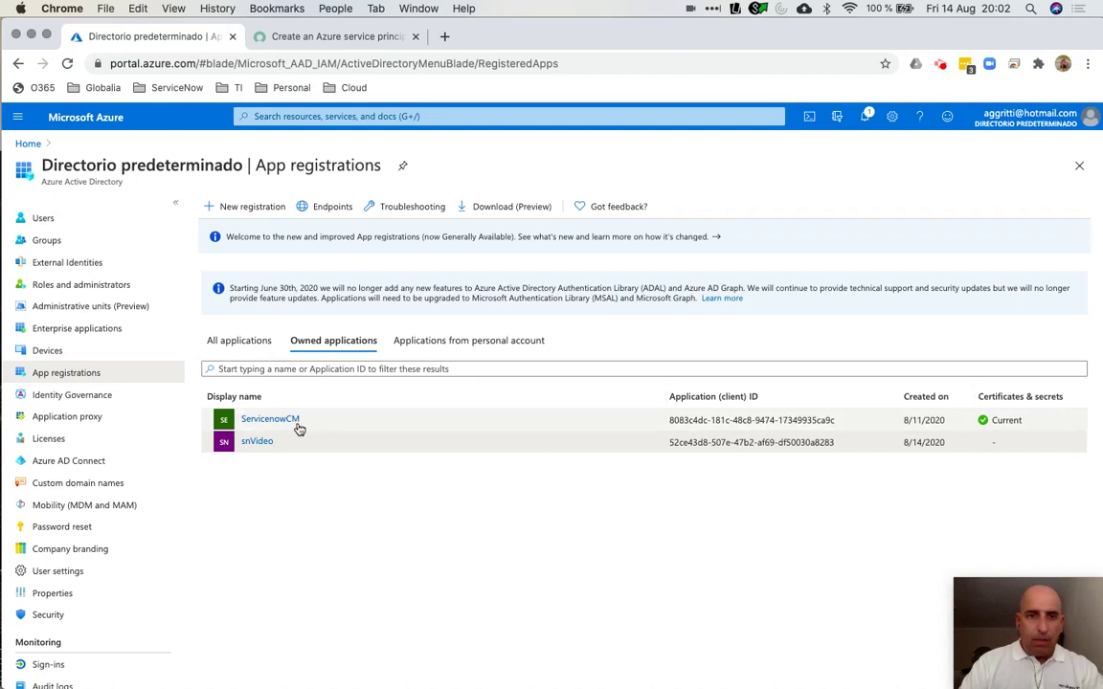
pyautogui.click(267, 446)
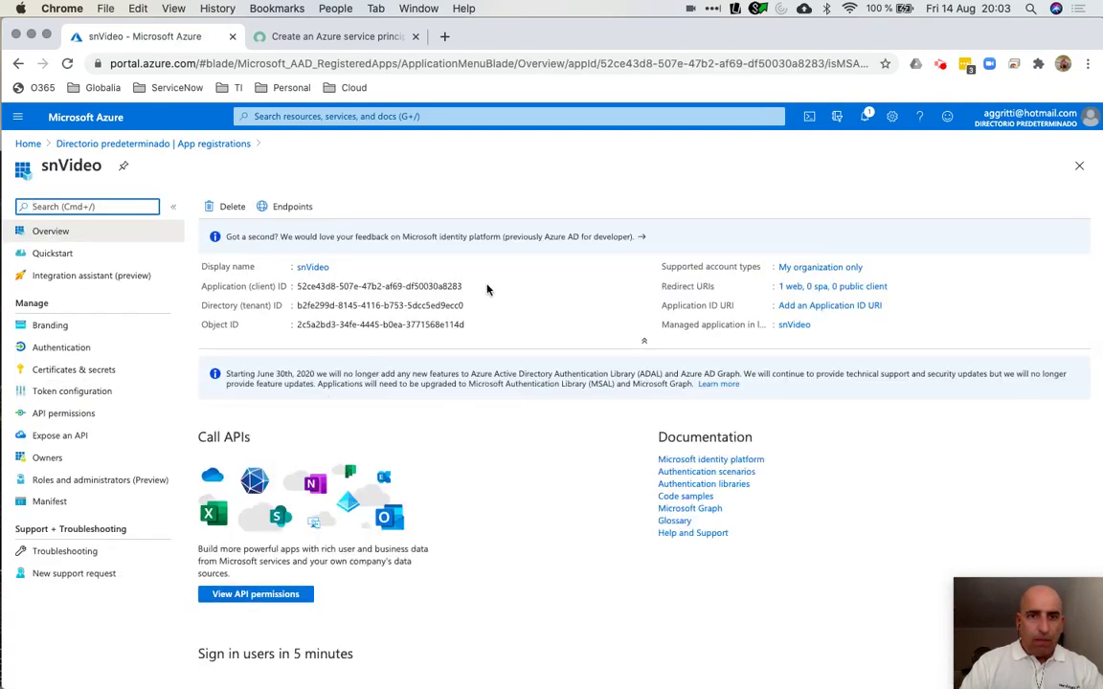
pyautogui.click(470, 287)
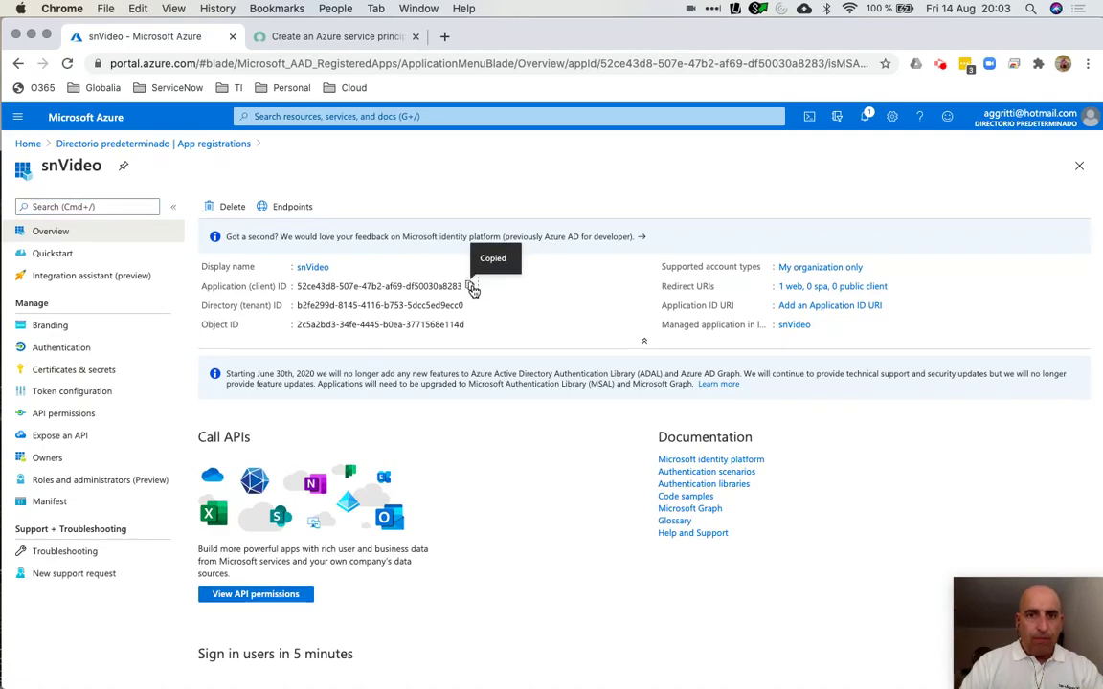
# Paste the Application ID value into the Sublime Text credentials file and align the Directory ID value with it
pyautogui.press('super+Tab')
pyautogui.press('super+Tab')
pyautogui.press('super+Tab')
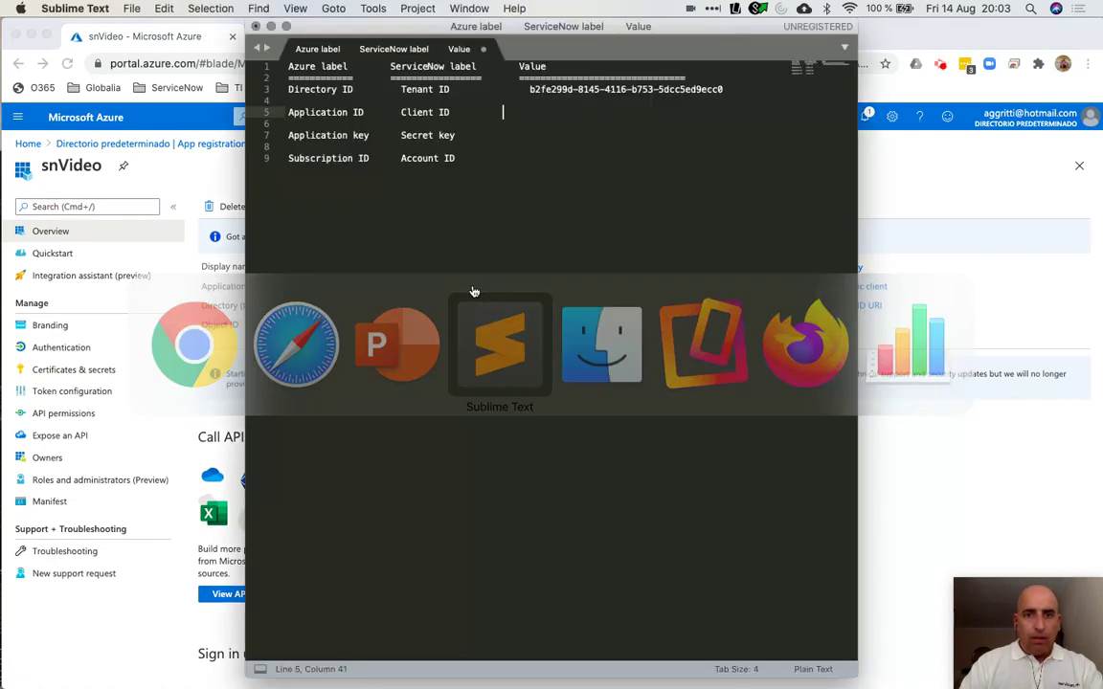
pyautogui.press('Tab')
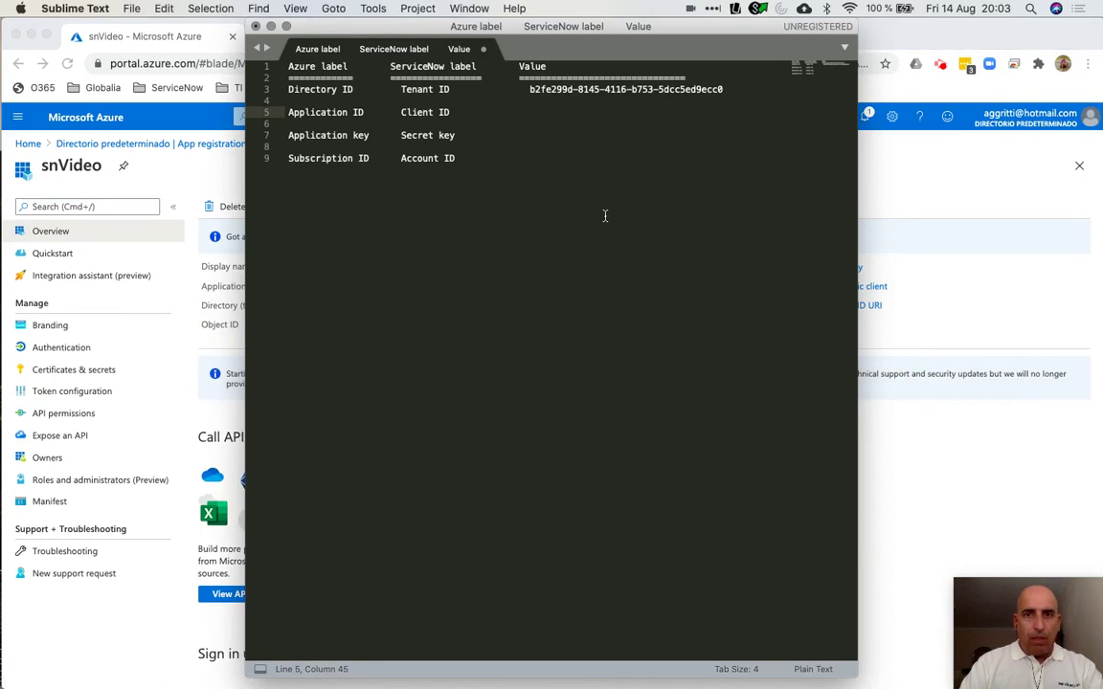
pyautogui.press('super+v')
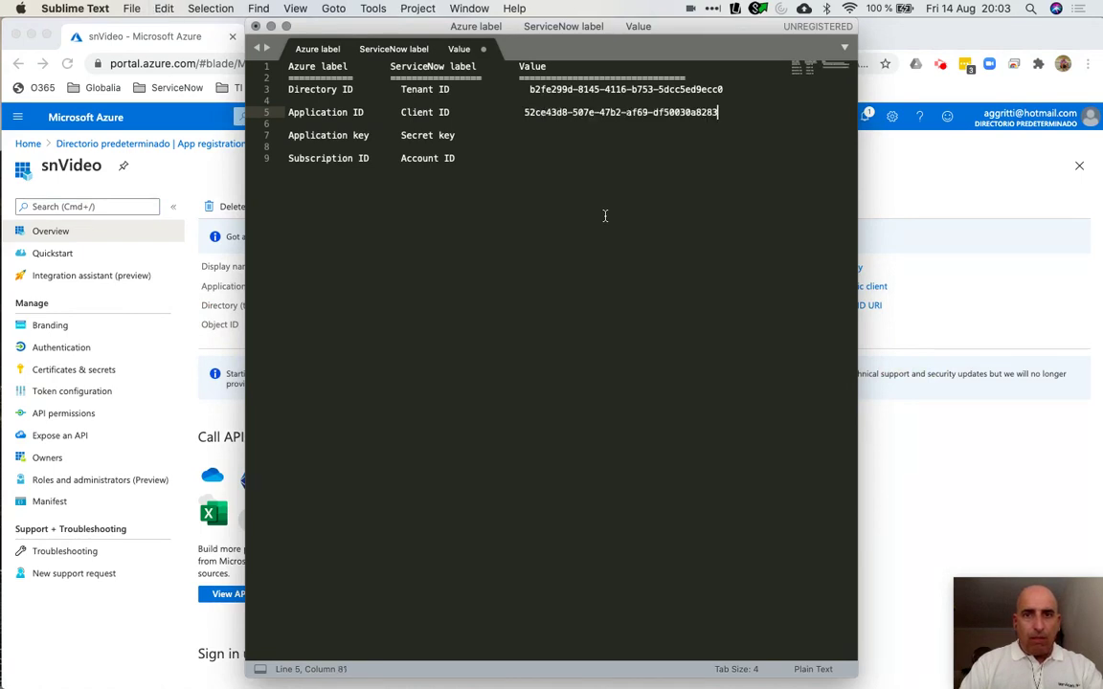
pyautogui.click(531, 89)
pyautogui.press('BackSpace')
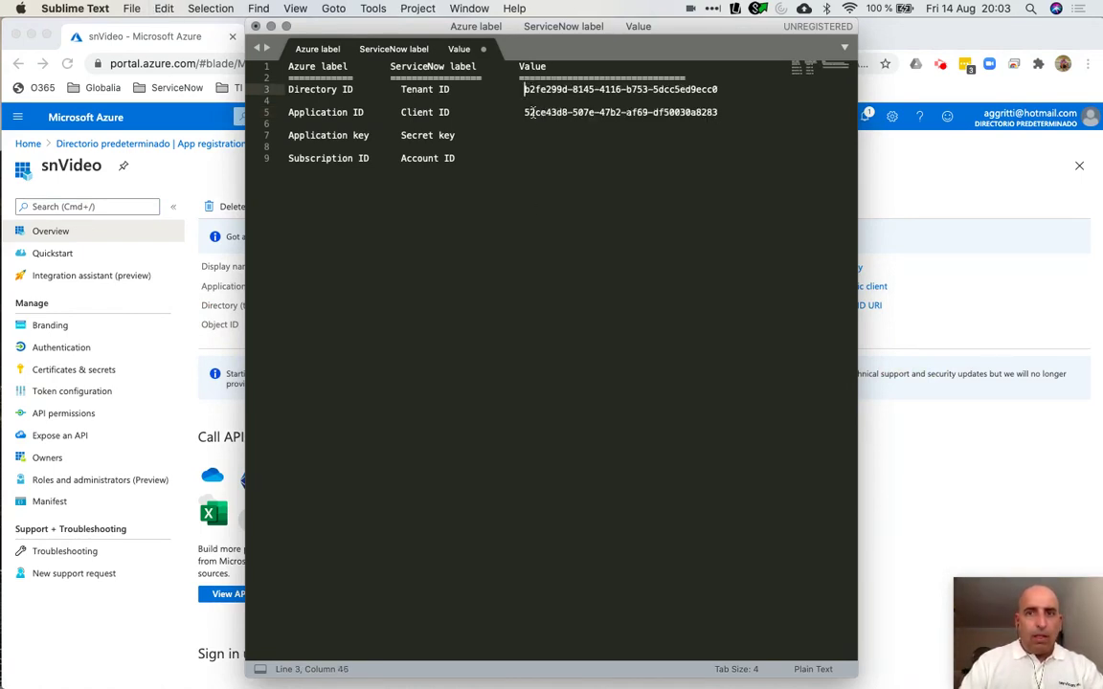
# Switch back to the Azure portal in Chrome and open the Certificates & secrets page of snVideo
pyautogui.press('super+Tab')
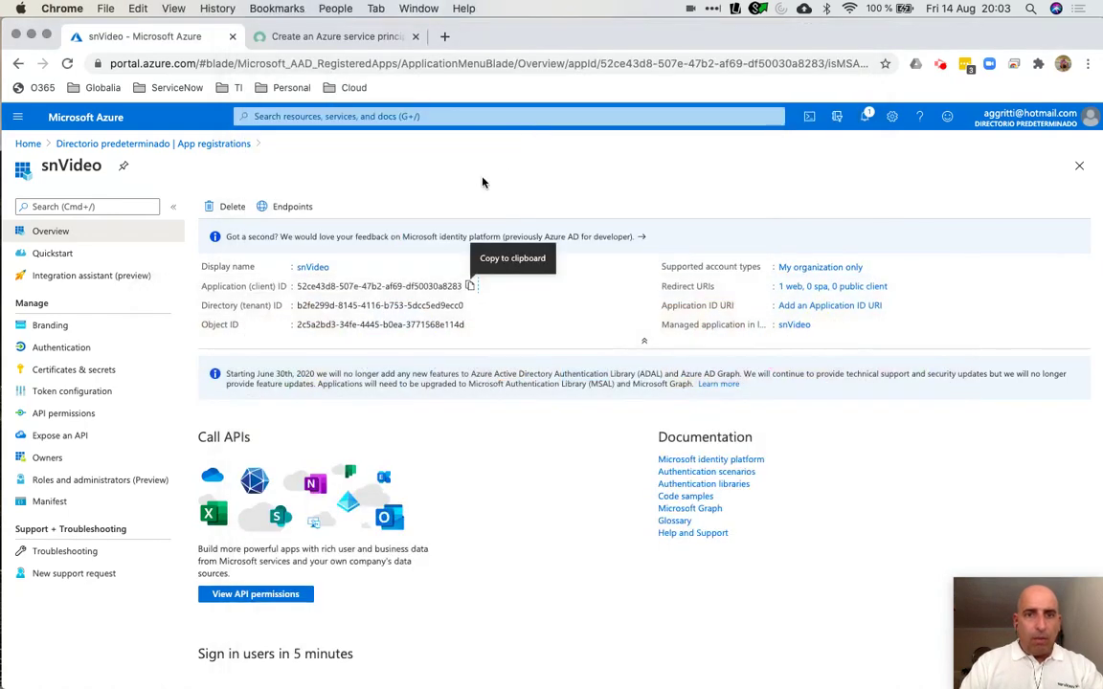
pyautogui.scroll(-3, 497, 443)
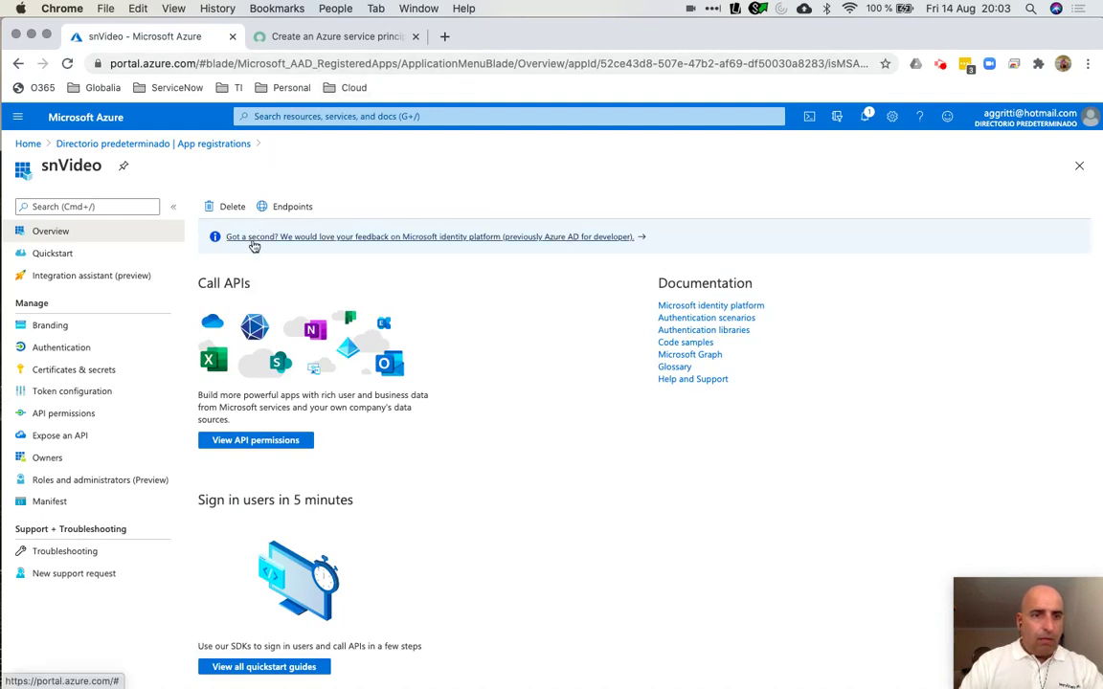
pyautogui.click(108, 376)
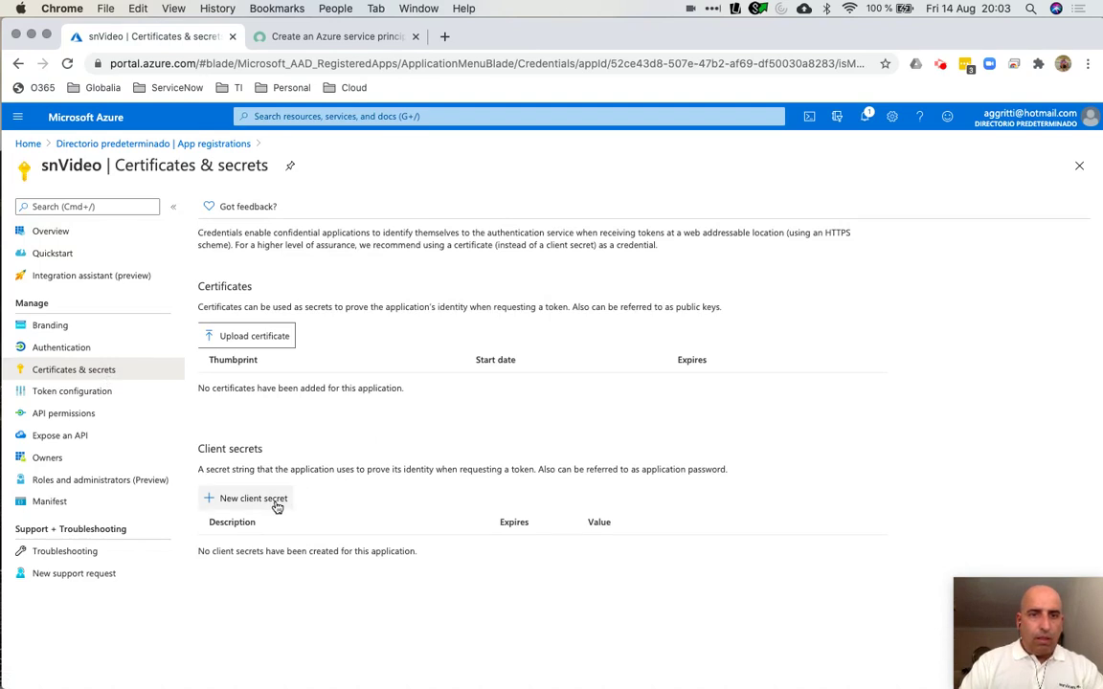
# Review the documentation's instructions for creating the application key, including its description and expiry settings
pyautogui.click(367, 37)
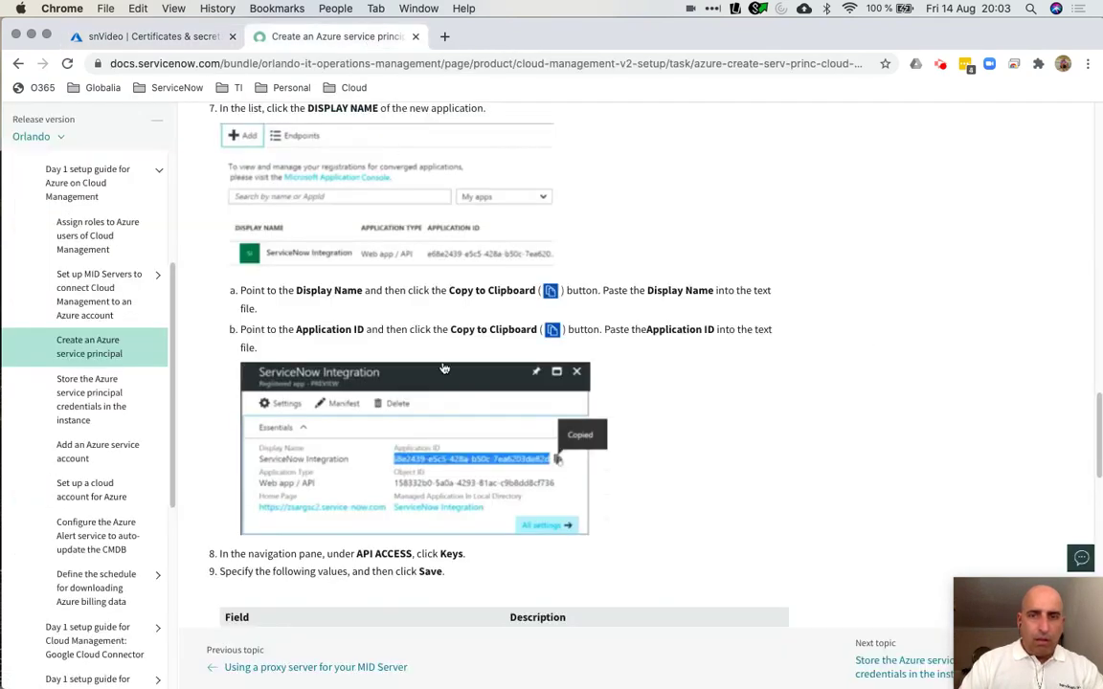
pyautogui.scroll(-1, 444, 368)
pyautogui.scroll(-3, 443, 368)
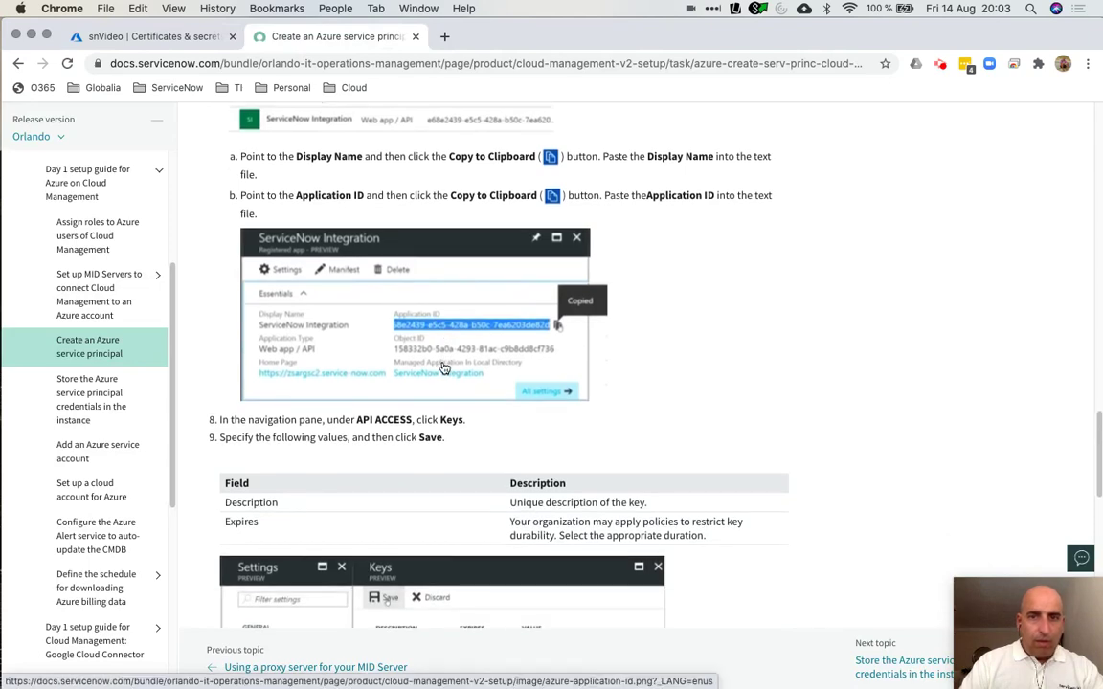
pyautogui.scroll(-5, 443, 367)
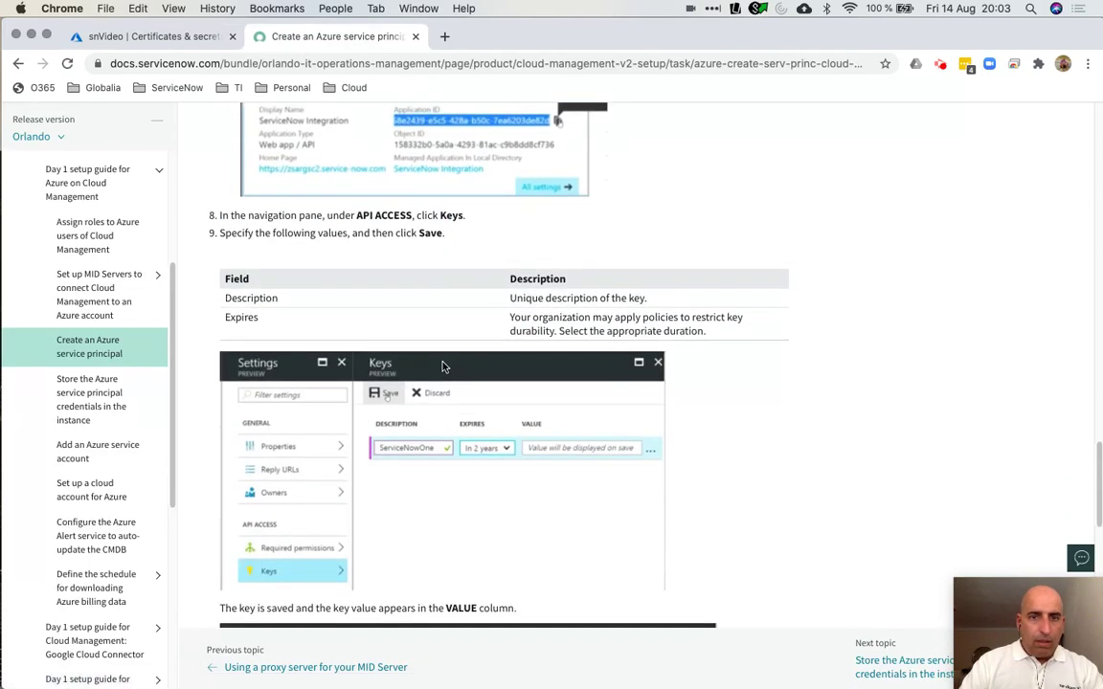
pyautogui.scroll(-3, 444, 368)
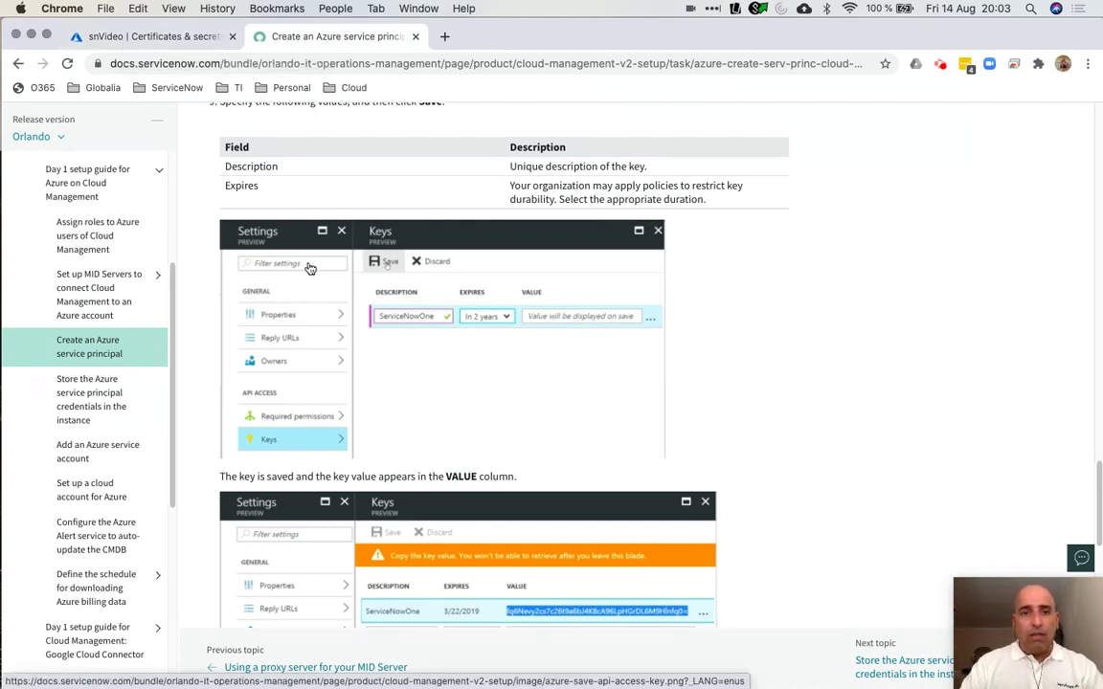
pyautogui.scroll(3, 316, 267)
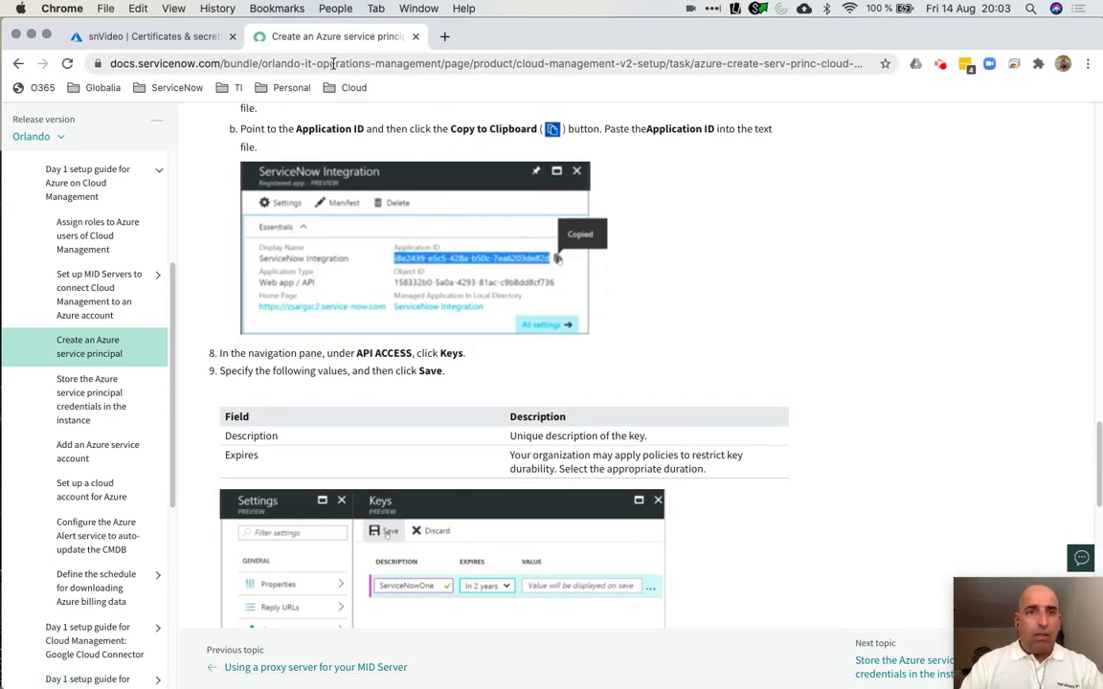
# Add a client secret with the description snVideo and a 1-year expiry to the application in Azure
pyautogui.click(143, 36)
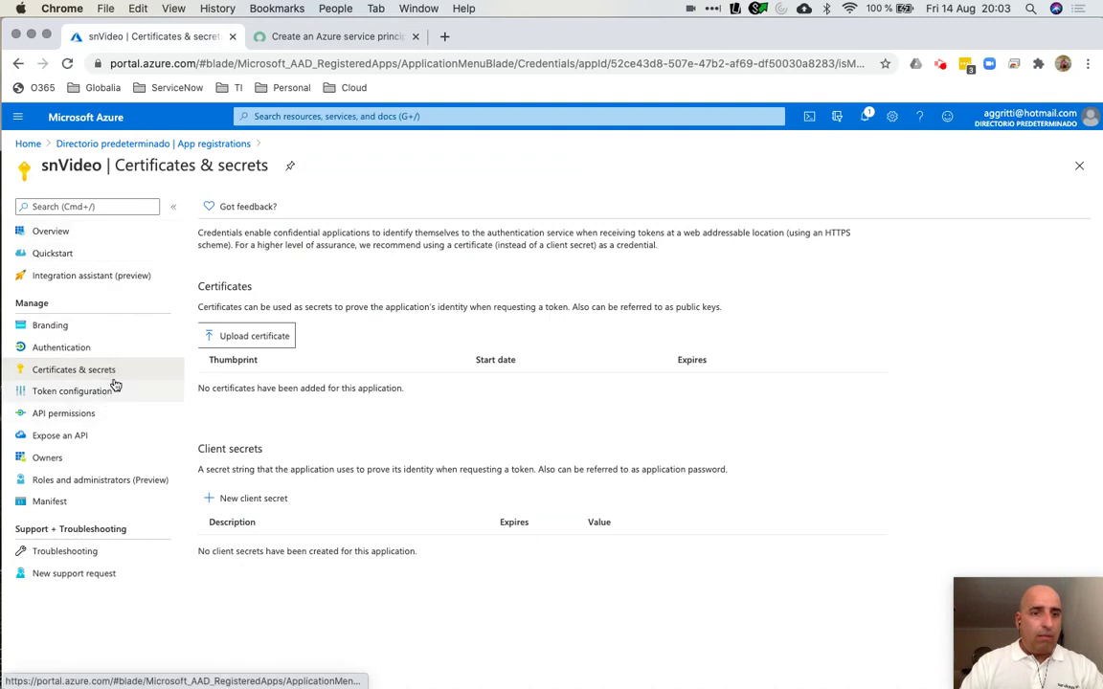
pyautogui.click(255, 499)
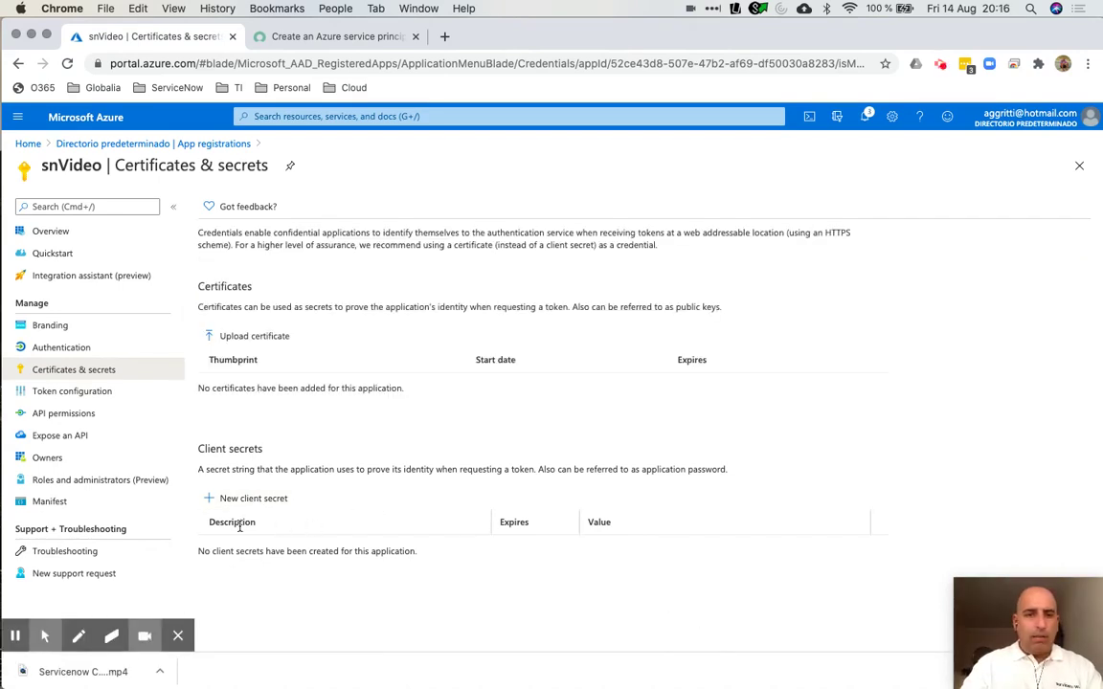
pyautogui.click(255, 499)
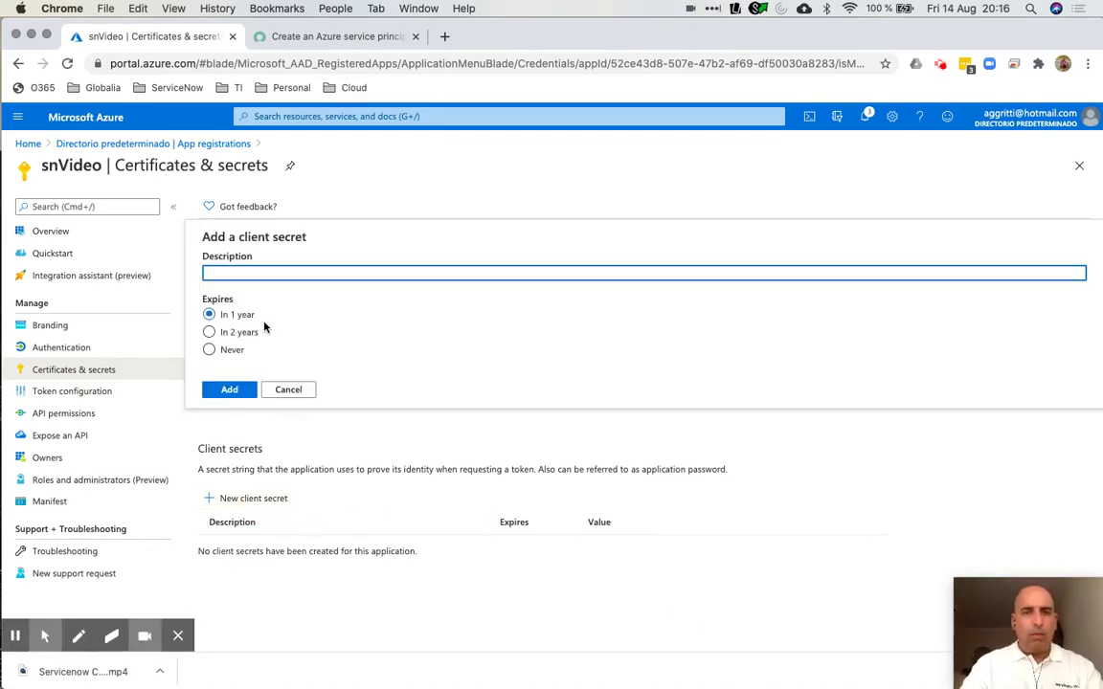
pyautogui.write('snVideo')
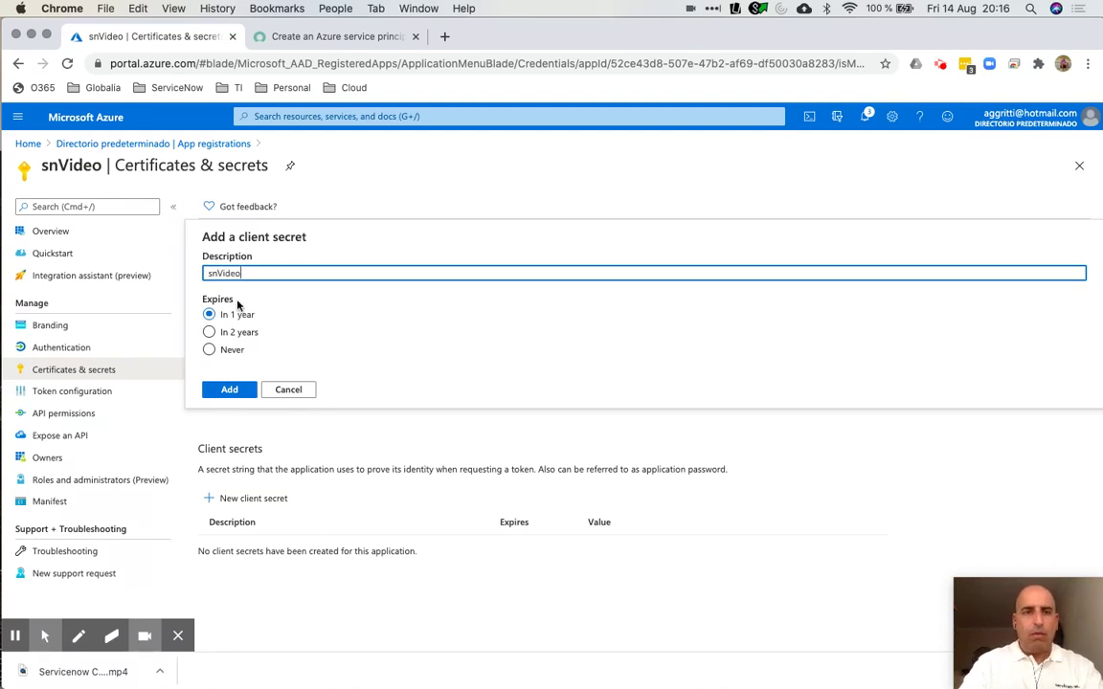
pyautogui.click(231, 391)
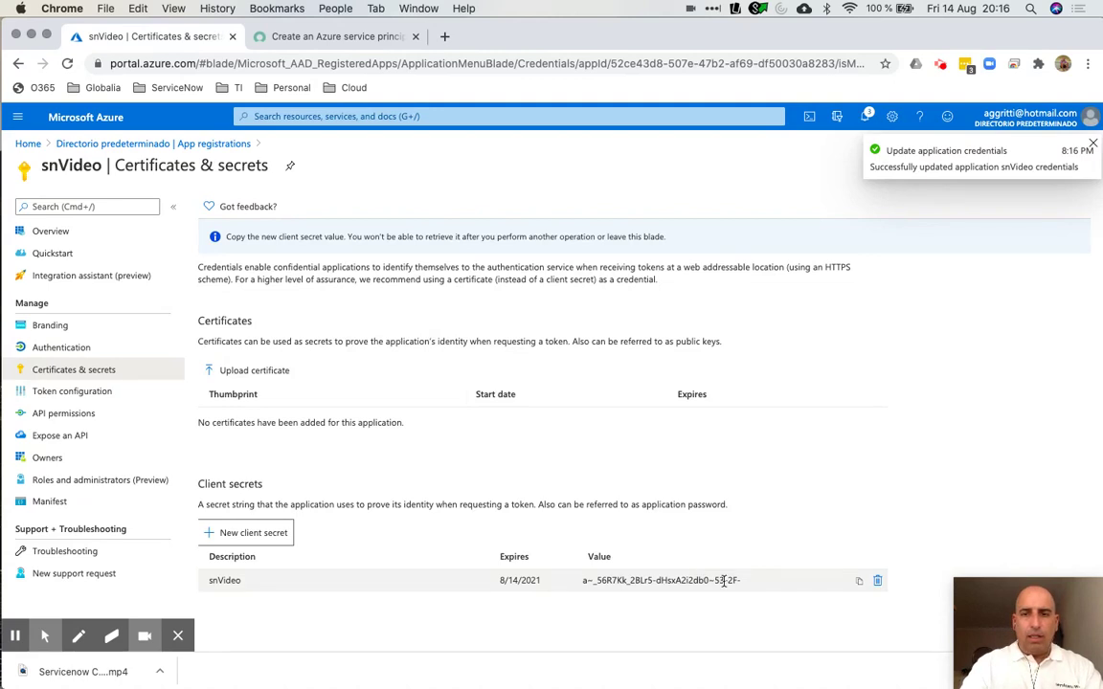
# Copy the snVideo client secret value and paste it over the existing Application key value in the Sublime Text credentials file
pyautogui.click(859, 582)
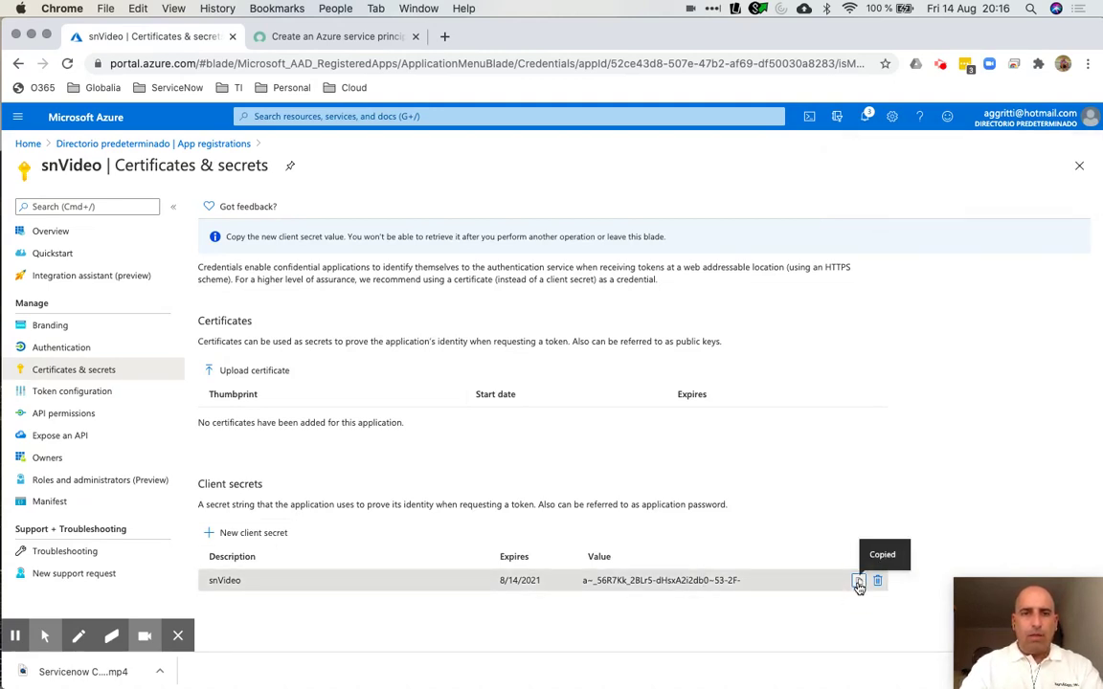
pyautogui.press('super+Tab')
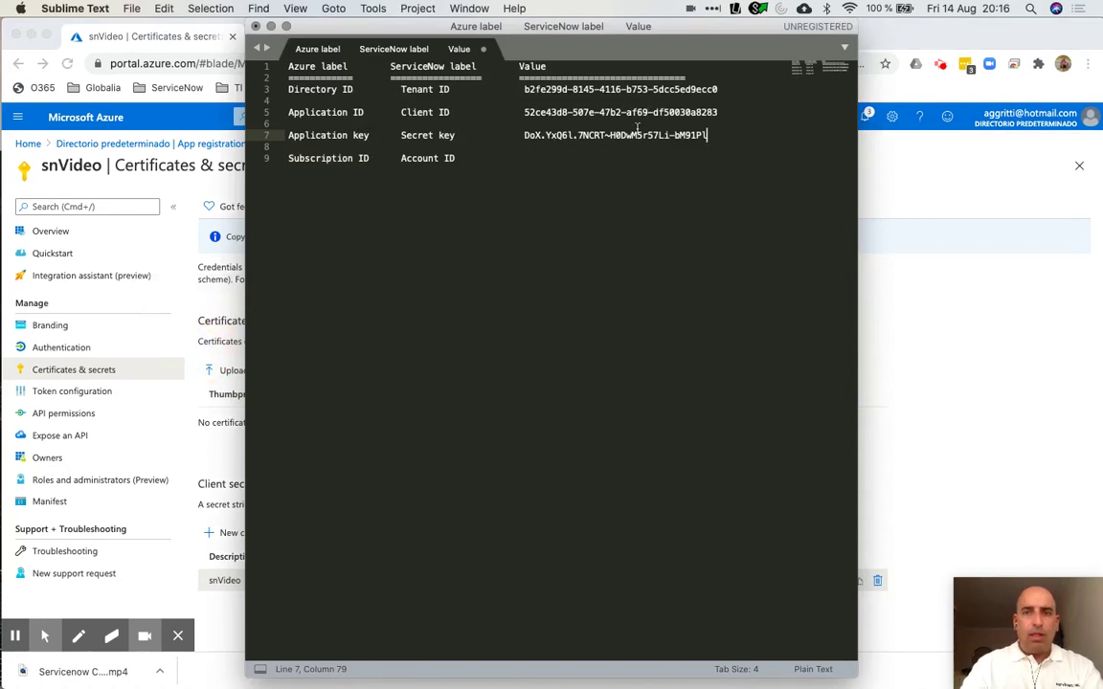
pyautogui.click(631, 136)
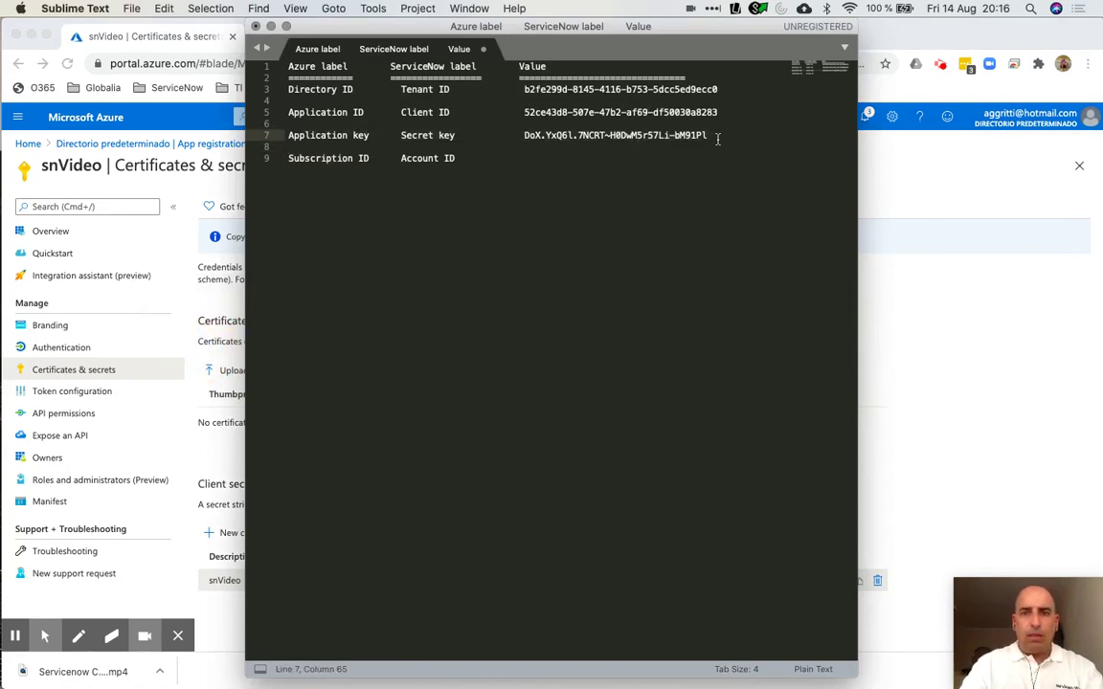
pyautogui.moveTo(718, 139); pyautogui.dragTo(536, 137)
pyautogui.press('super+v')
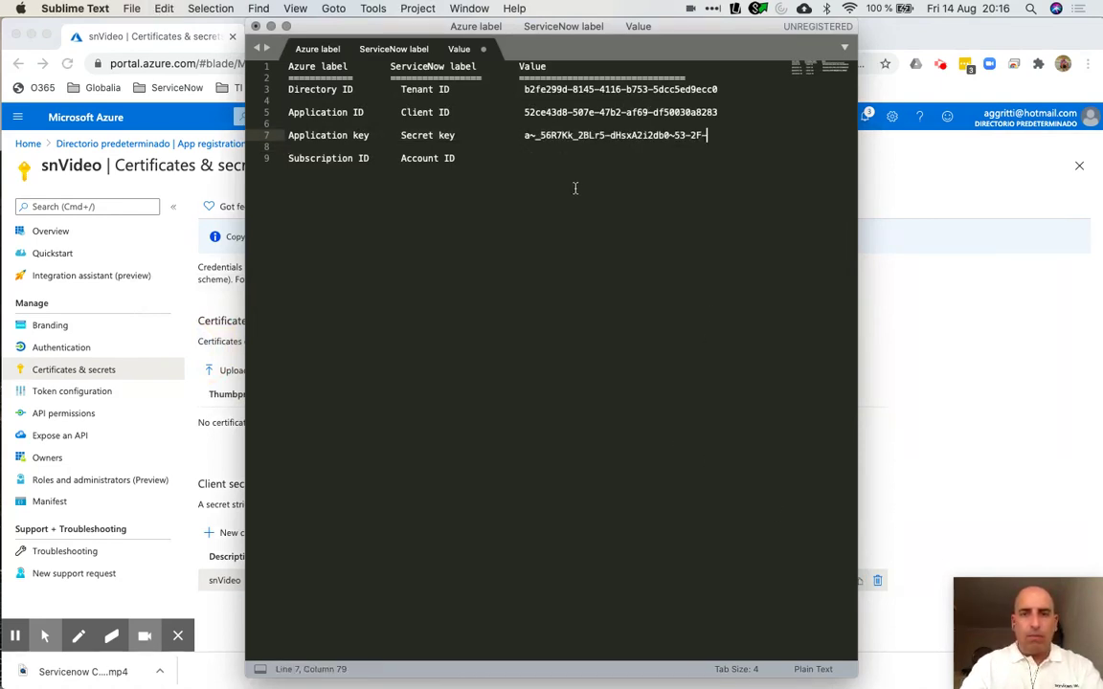
# Switch to Chrome, review the documentation's subscription instructions, and open the Pay-As-You-Go subscription overview in the Azure portal
pyautogui.press('super+Tab')
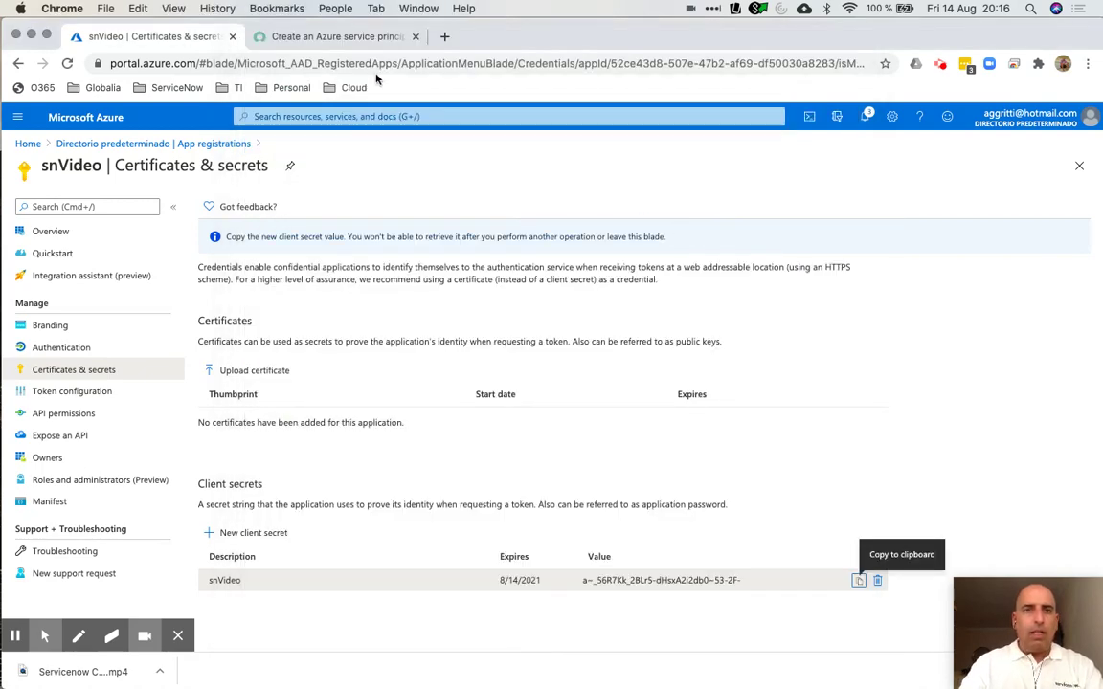
pyautogui.click(333, 38)
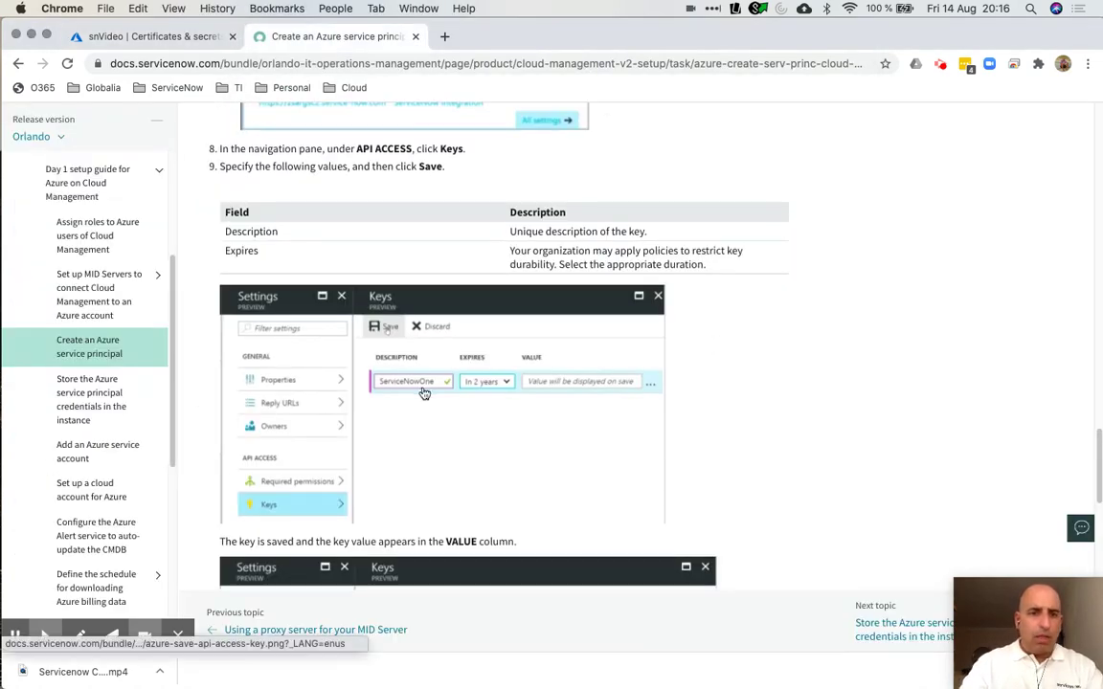
pyautogui.scroll(-10, 423, 389)
pyautogui.scroll(-5, 423, 389)
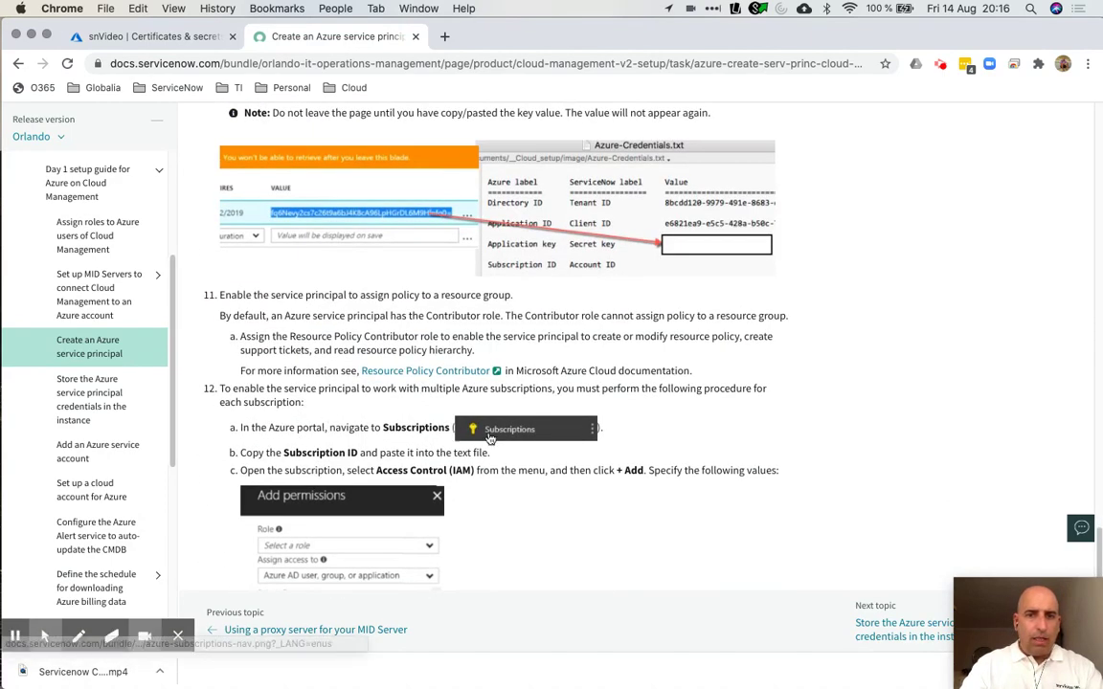
pyautogui.scroll(-2, 383, 513)
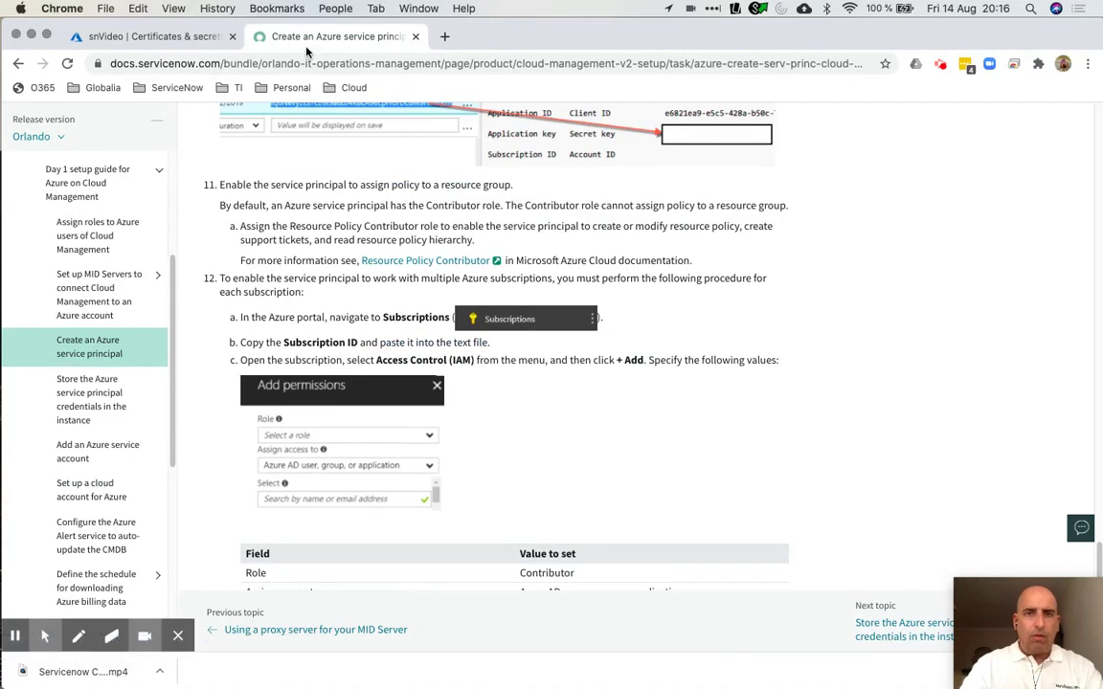
pyautogui.click(181, 38)
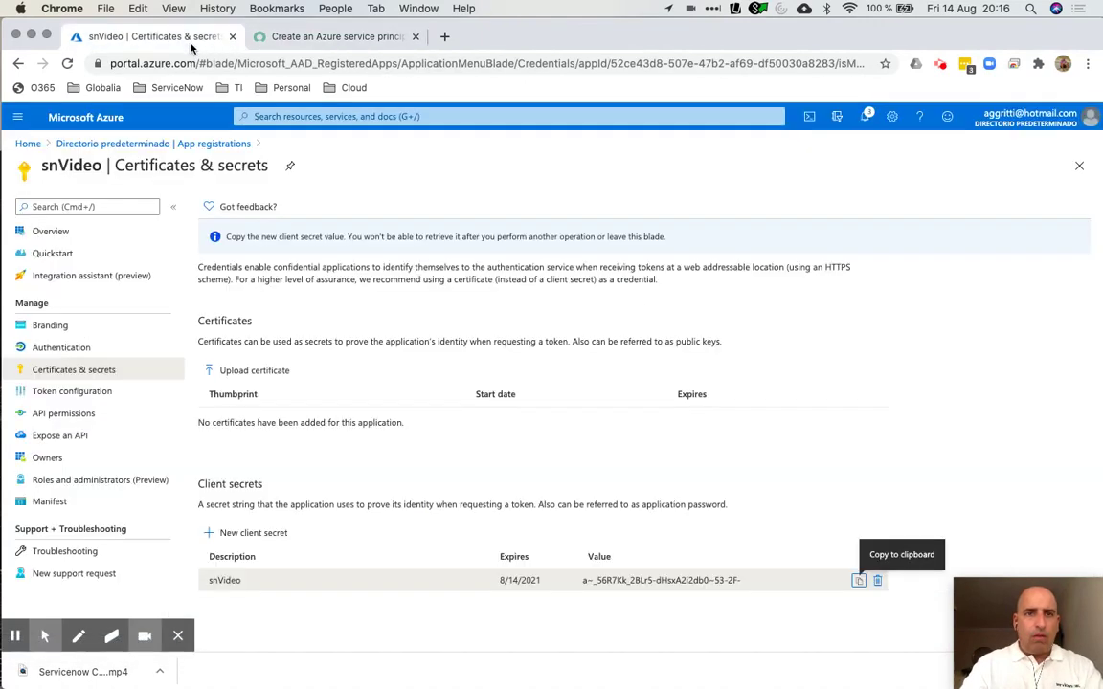
pyautogui.click(29, 143)
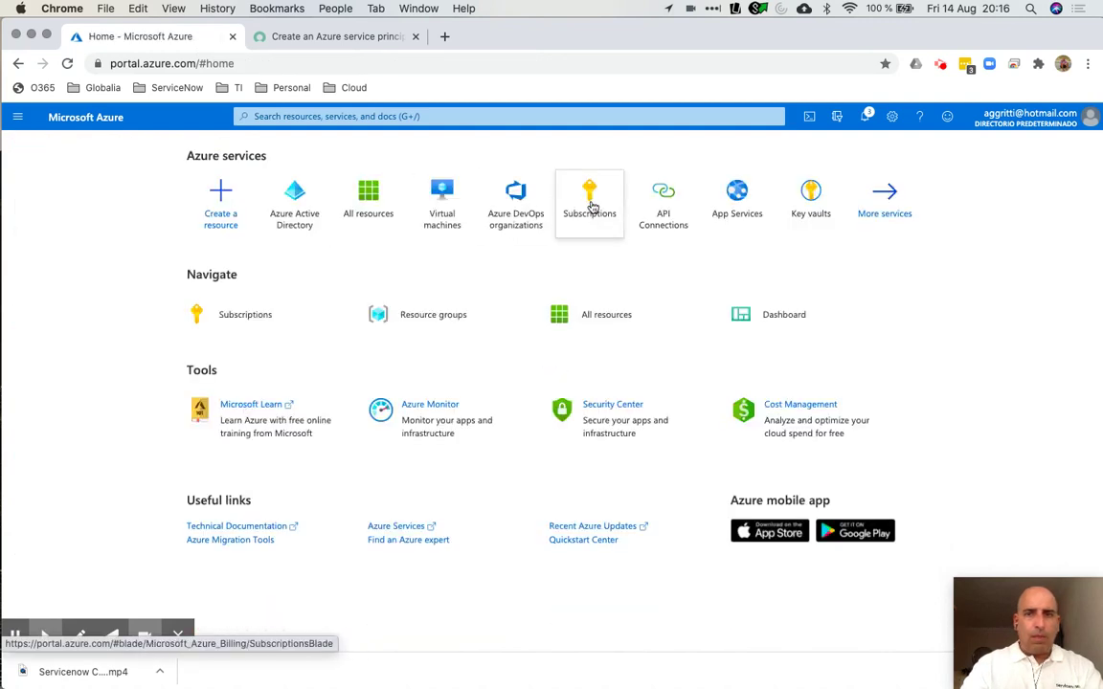
pyautogui.click(592, 207)
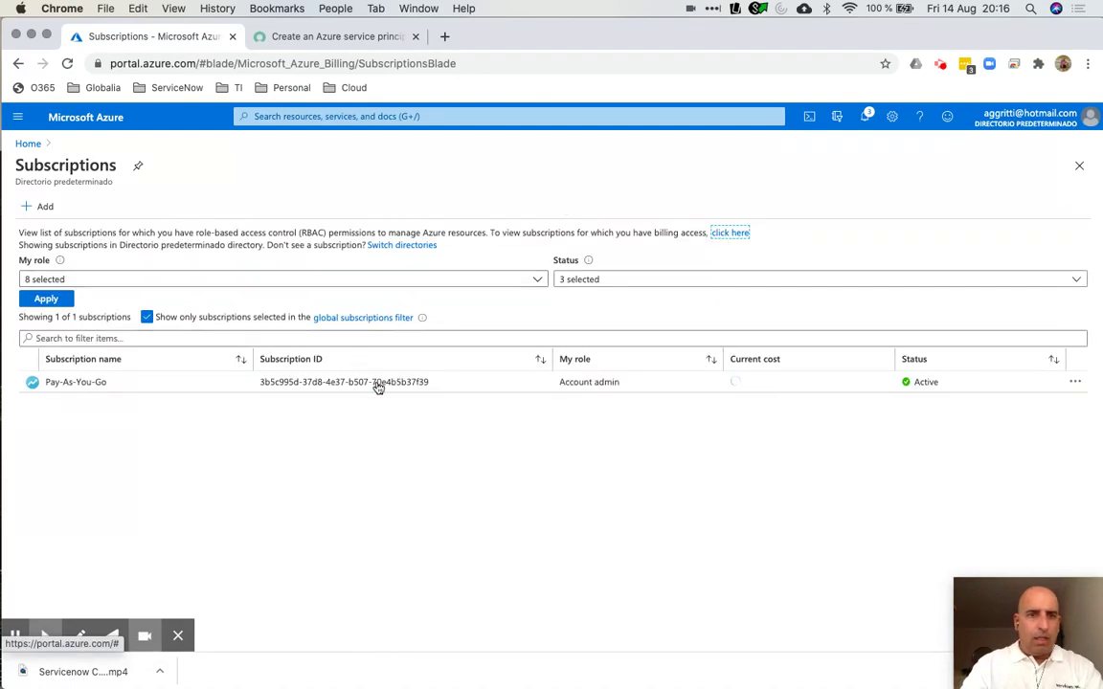
pyautogui.click(71, 386)
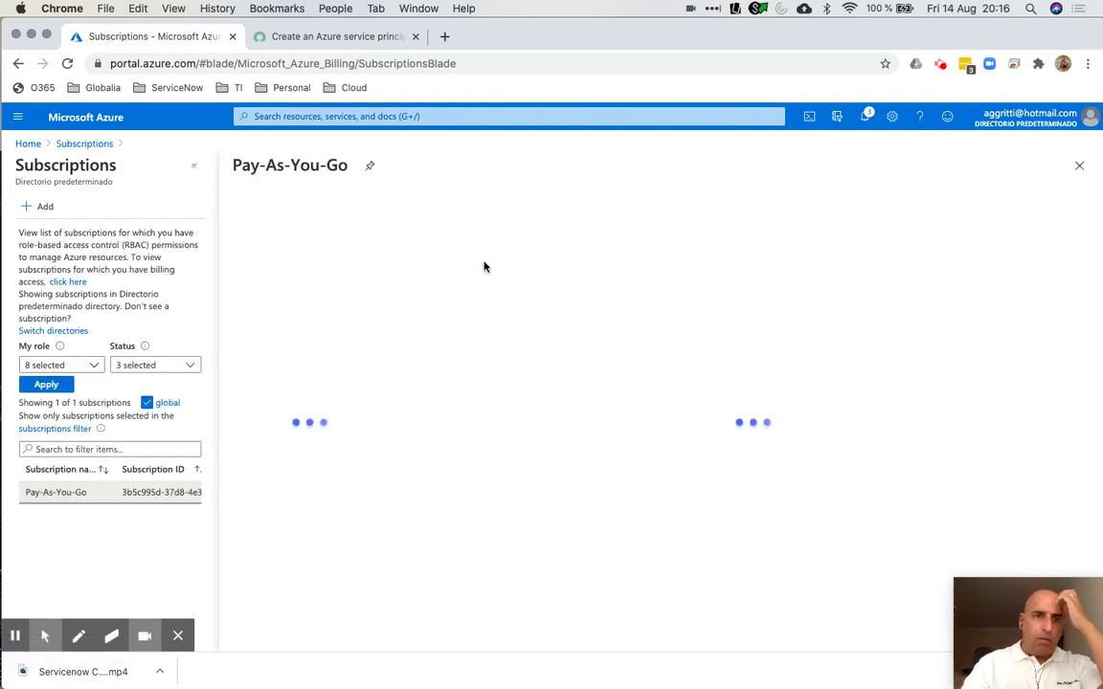
pyautogui.scroll(-3, 324, 363)
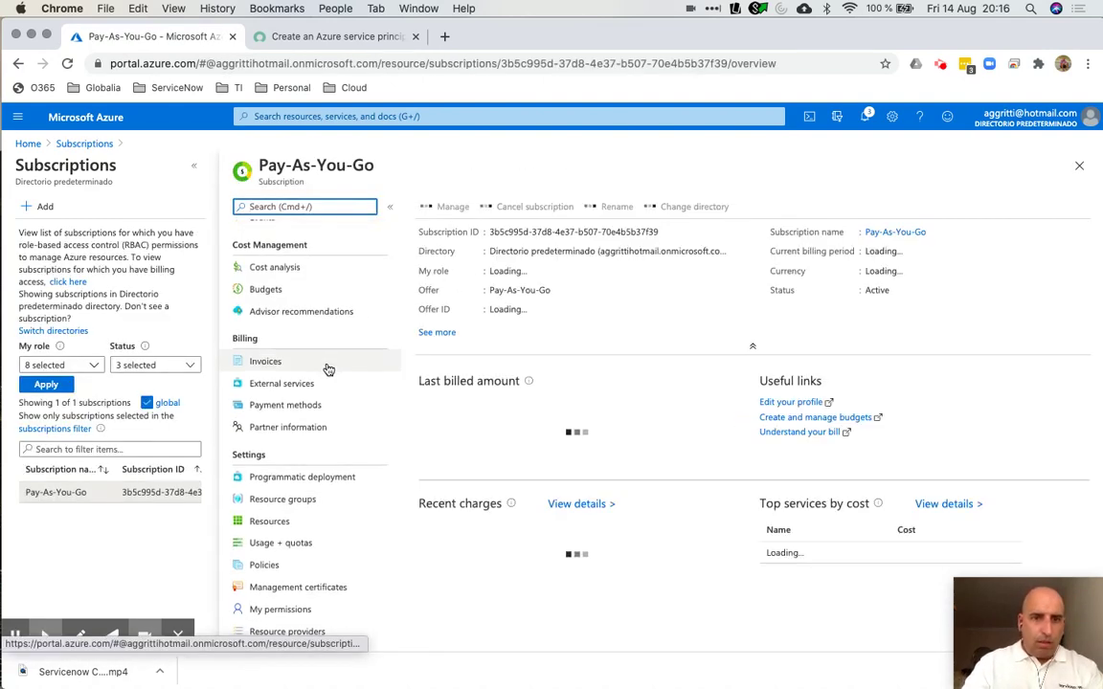
pyautogui.scroll(3, 367, 346)
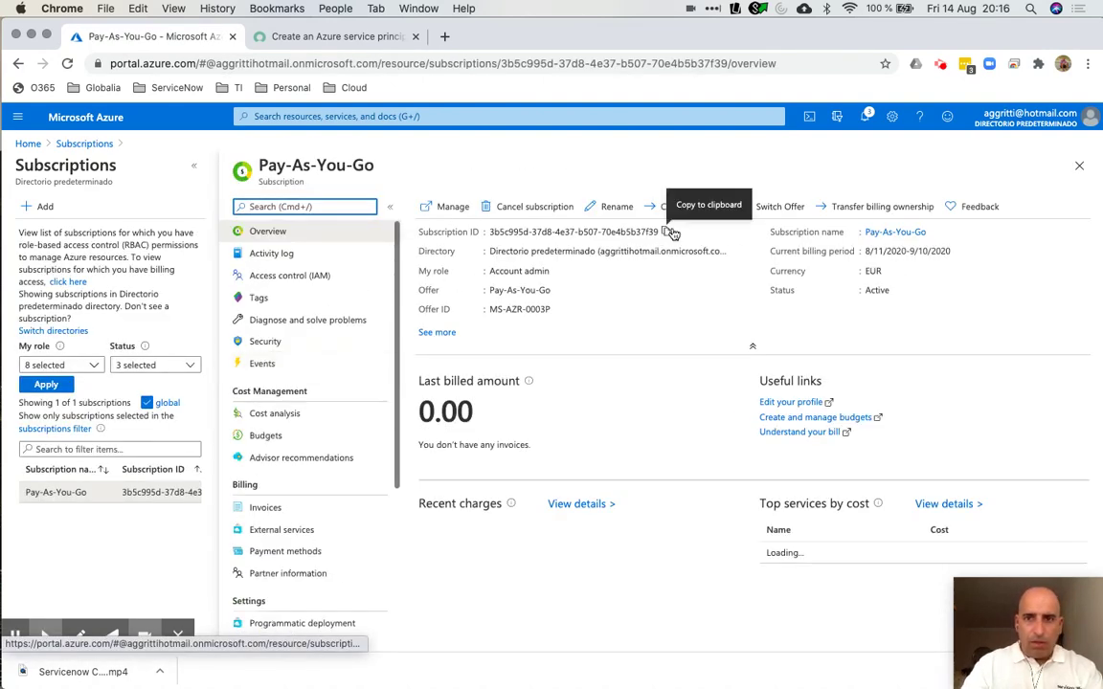
# Copy the subscription's ID and paste it as the Subscription ID value in the Sublime Text credentials file
pyautogui.click(667, 235)
pyautogui.press('super+Tab')
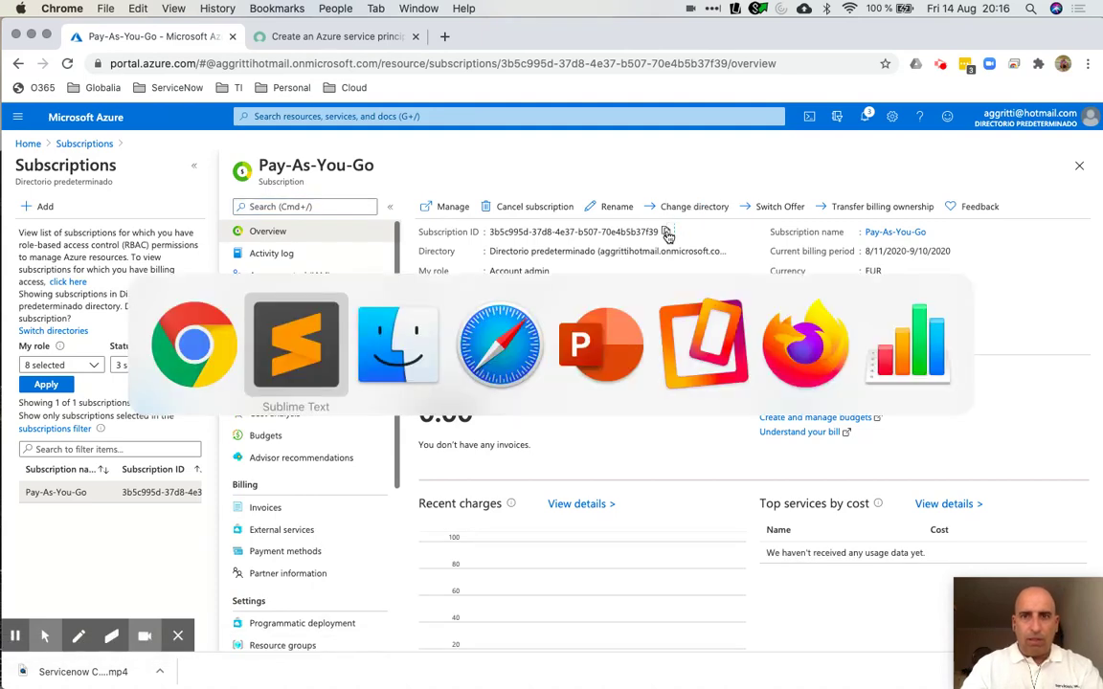
pyautogui.click(561, 162)
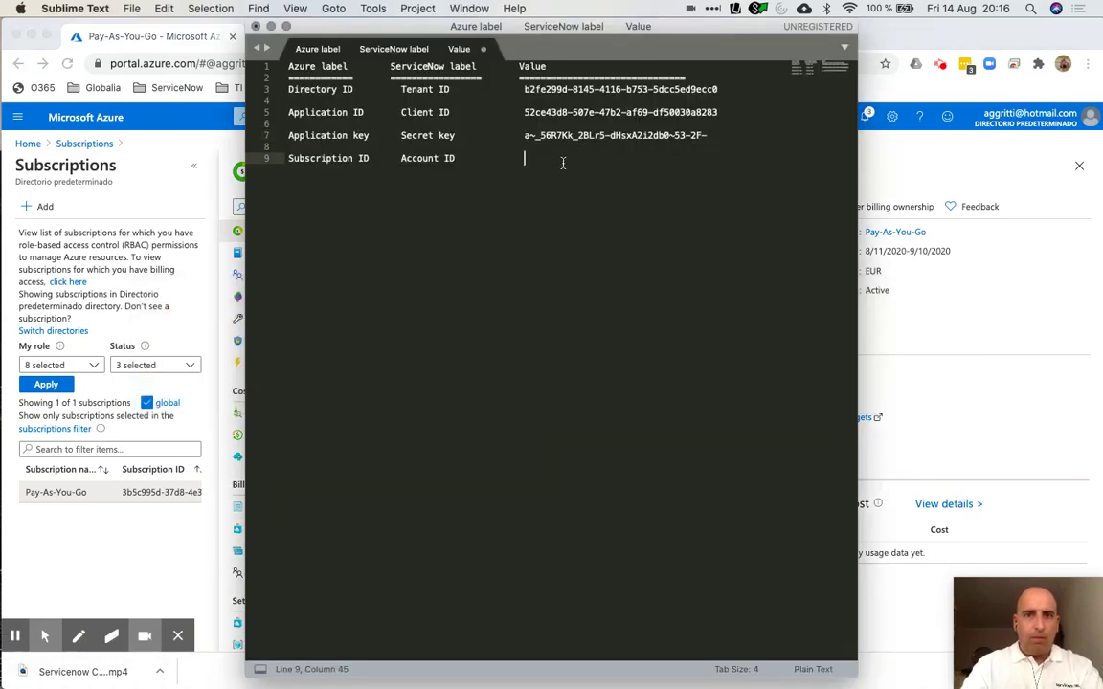
pyautogui.press('super+v')
# Check the documentation in Chrome, switch to the ServiceNow Cloud Admin Portal in Safari, and open its Credentials list
pyautogui.press('super+Tab')
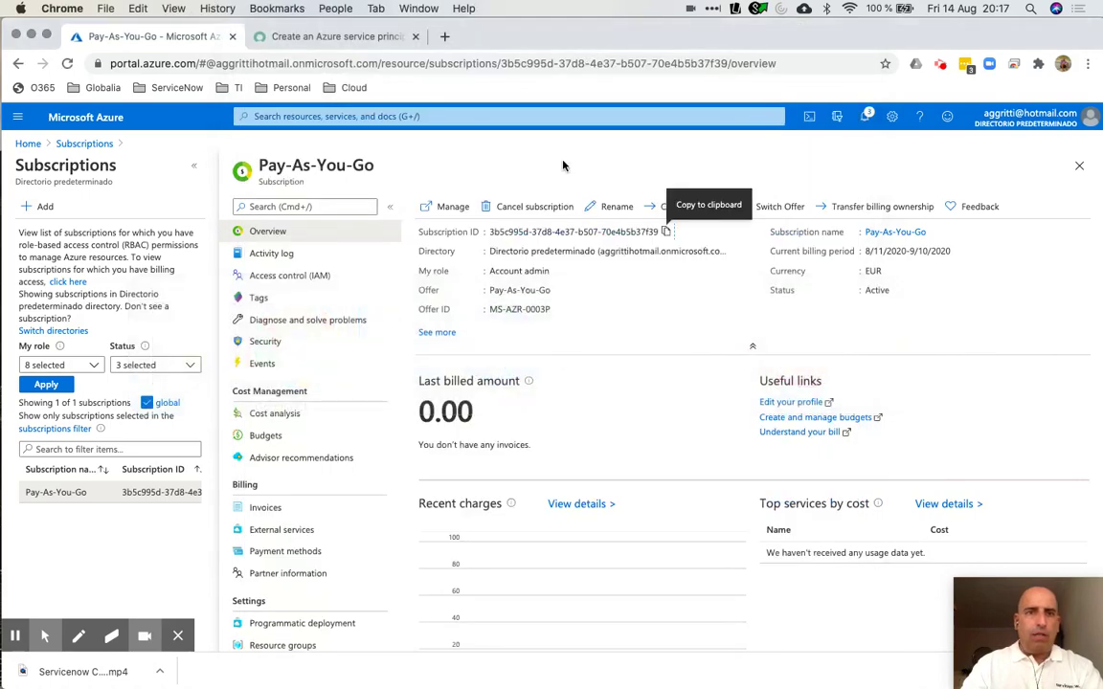
pyautogui.click(339, 37)
pyautogui.scroll(-5, 522, 469)
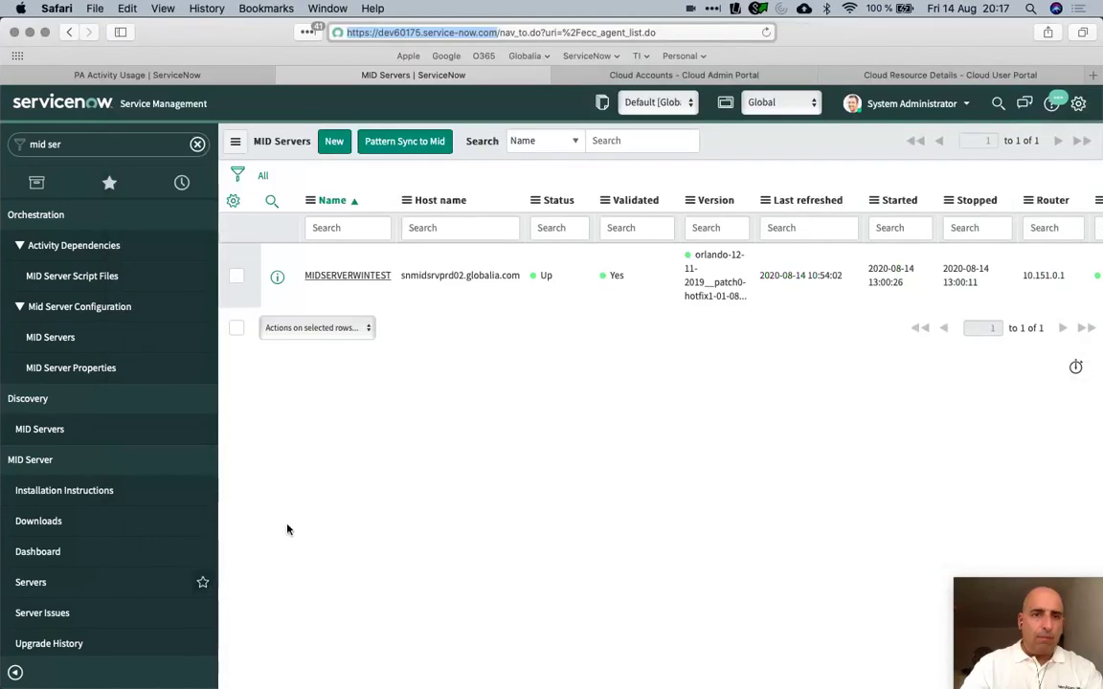
pyautogui.click(565, 75)
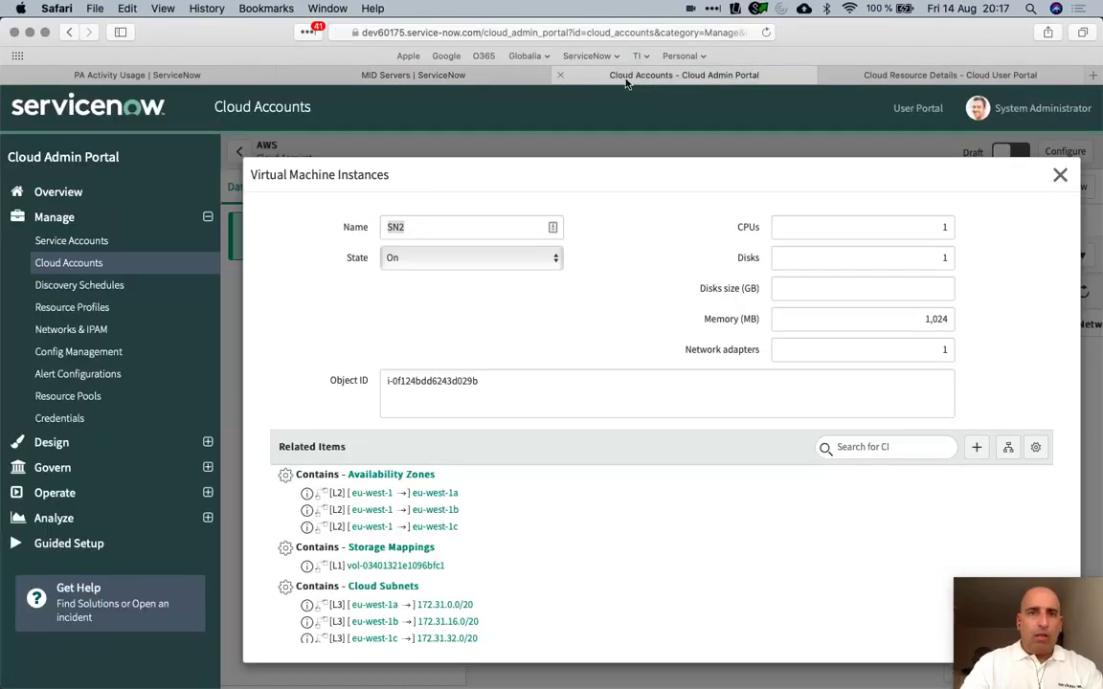
pyautogui.click(1060, 175)
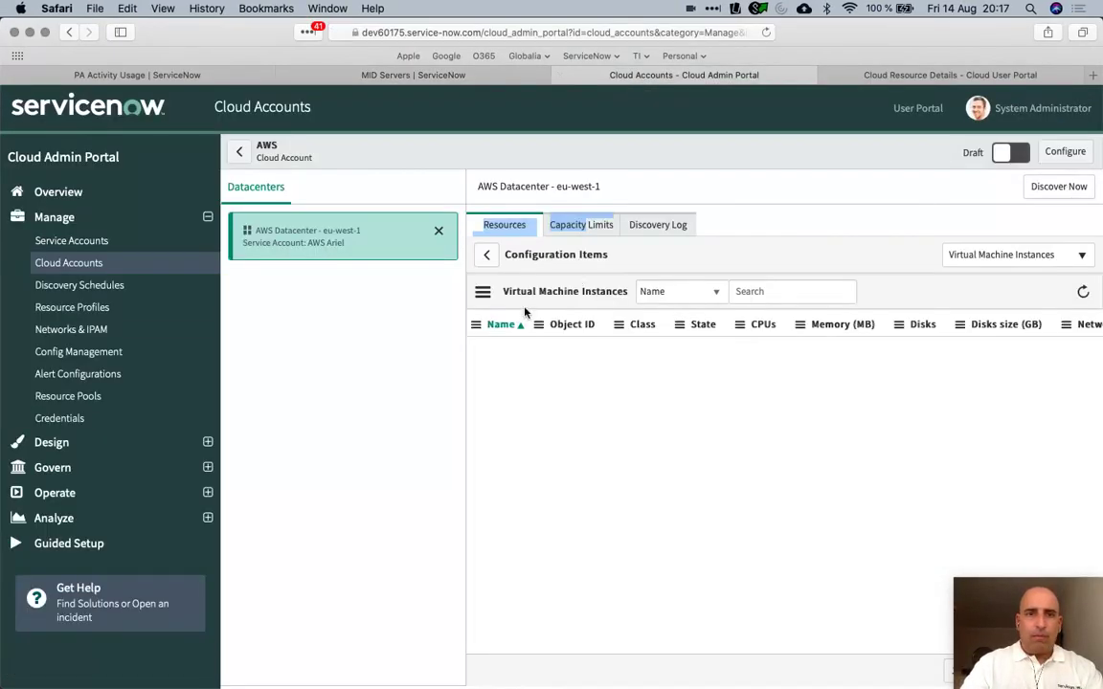
pyautogui.click(75, 421)
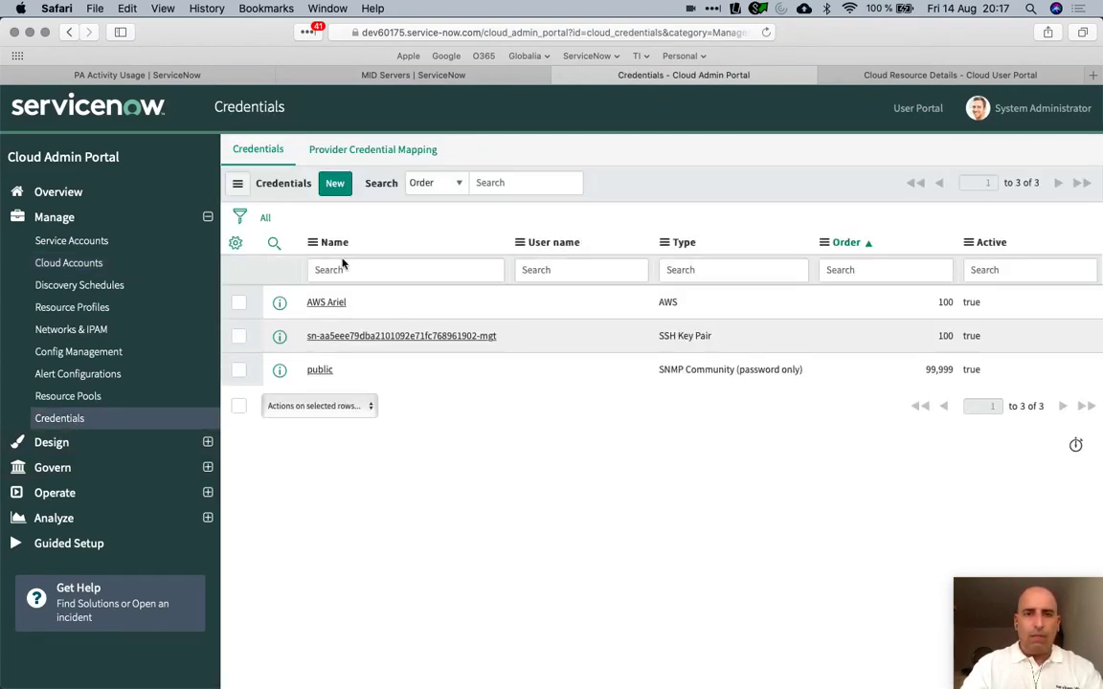
# Create a new Azure Service Principal credential and name it Azure plus the owner's first name
pyautogui.click(337, 185)
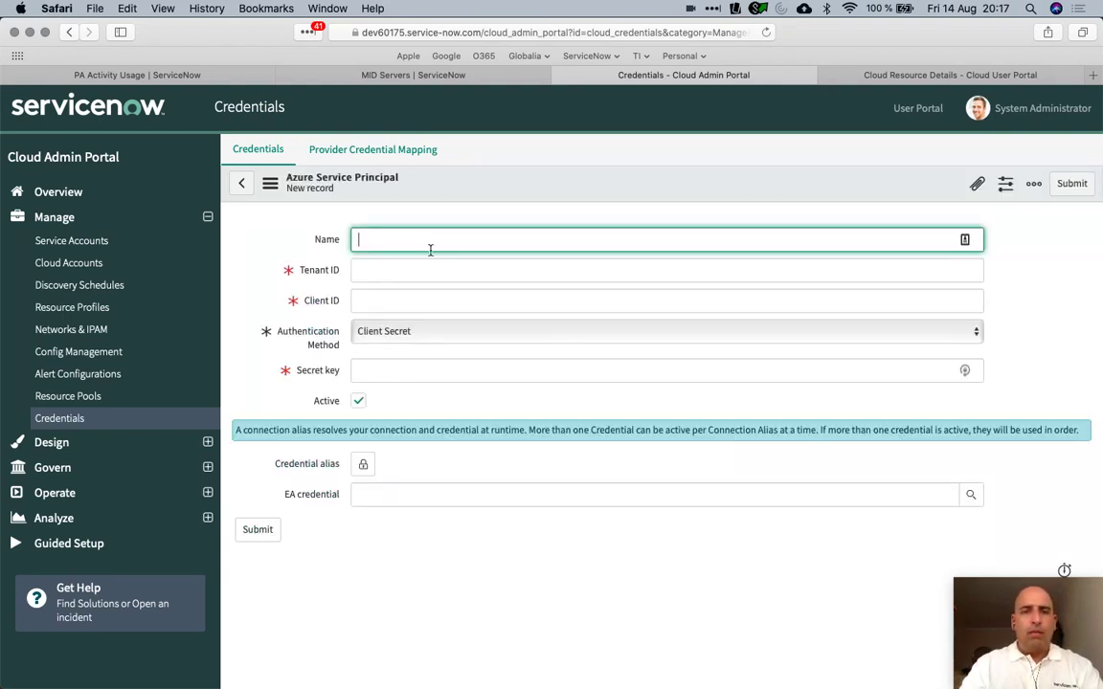
pyautogui.write('u')
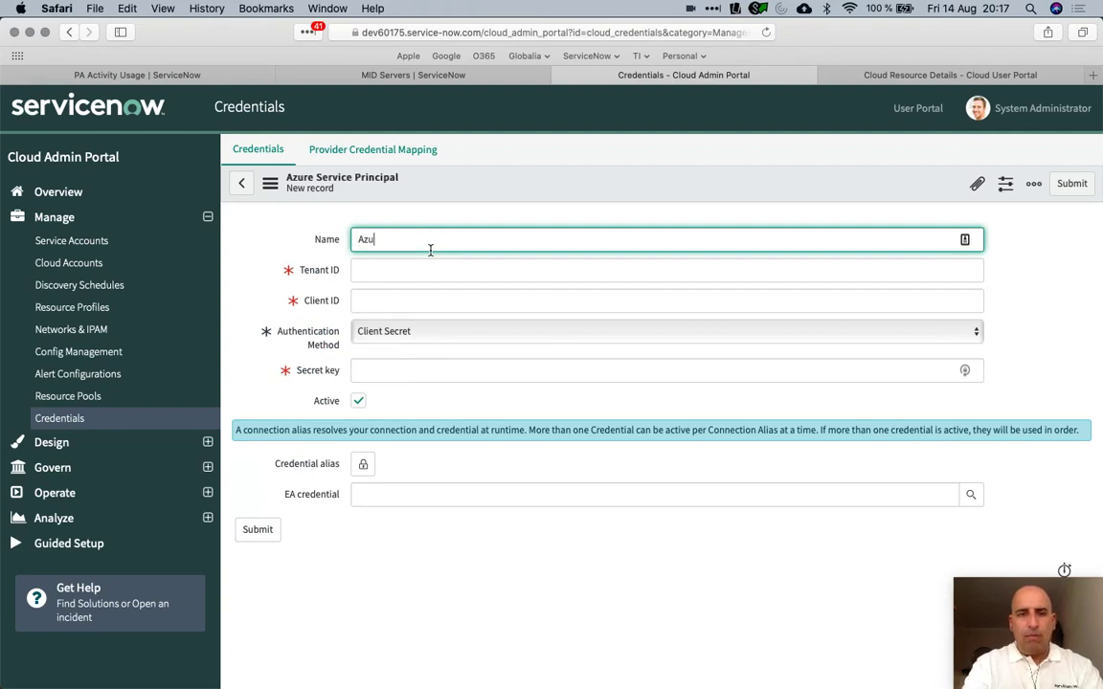
pyautogui.write('re Ariel')
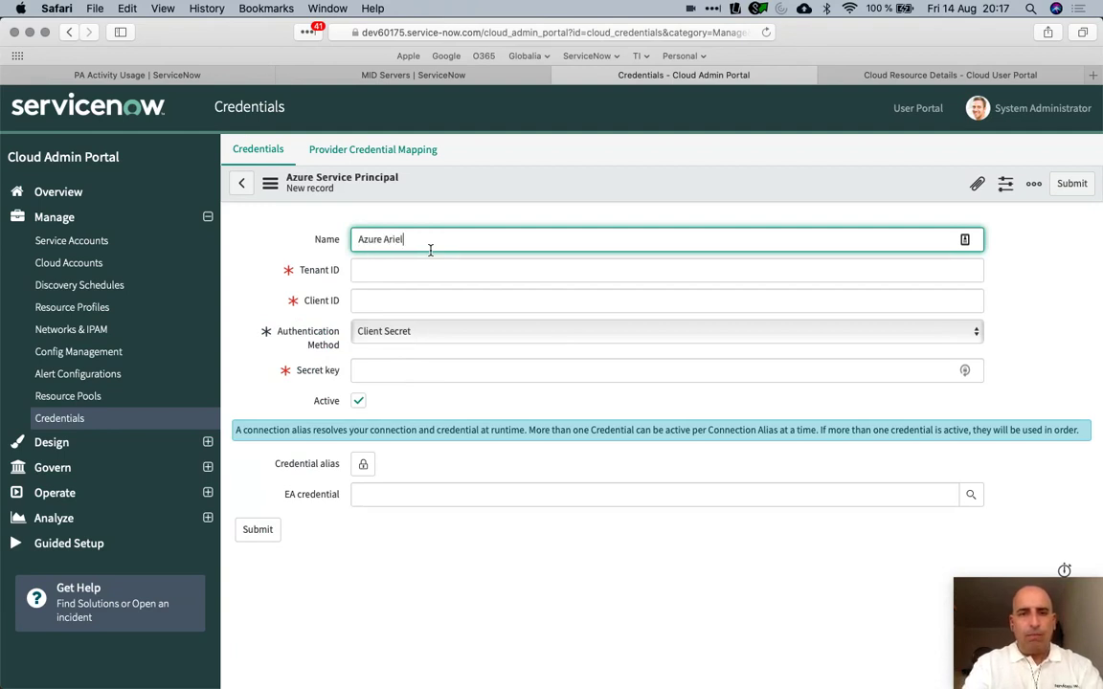
# Copy the Directory ID value from the Sublime Text file into the credential's Tenant ID field
pyautogui.click(393, 281)
pyautogui.press('super+Tab')
pyautogui.press('super+Tab')
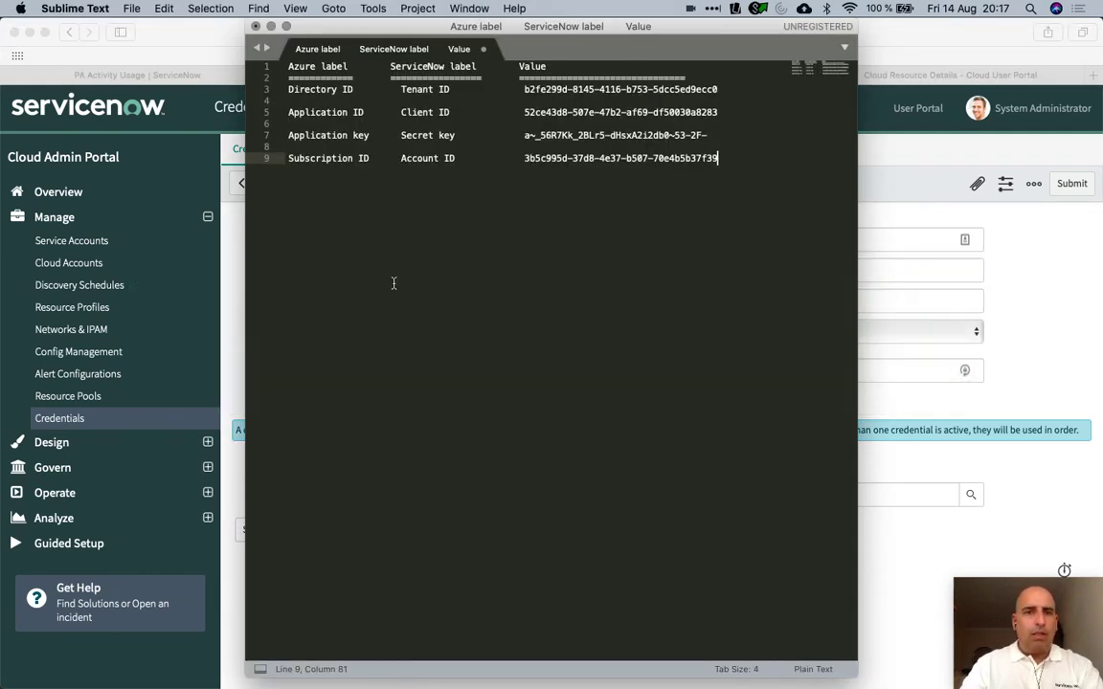
pyautogui.click(524, 89)
pyautogui.moveTo(524, 89); pyautogui.dragTo(724, 89)
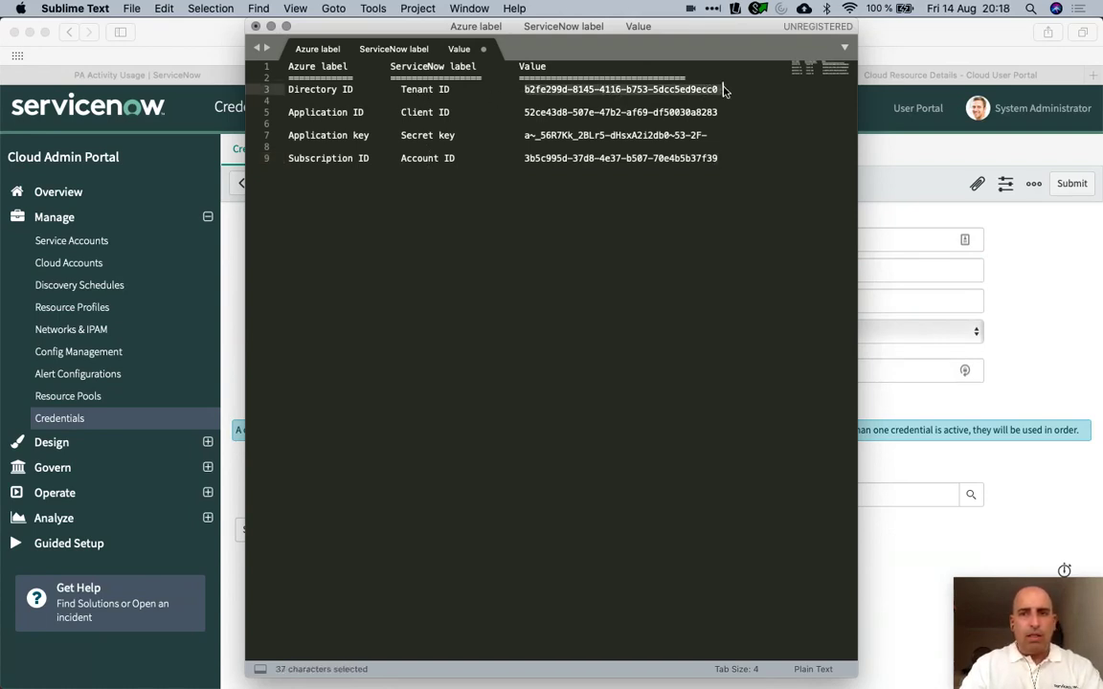
pyautogui.press('super+c')
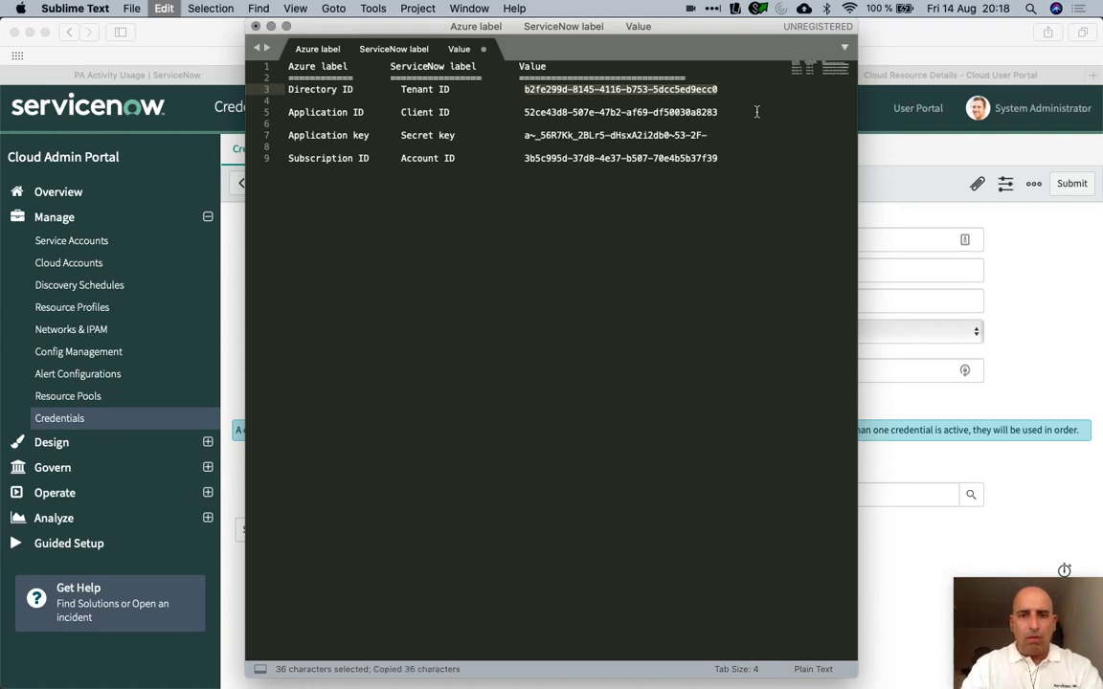
pyautogui.press('super+Tab')
pyautogui.press('super+v')
pyautogui.press('super+Tab')
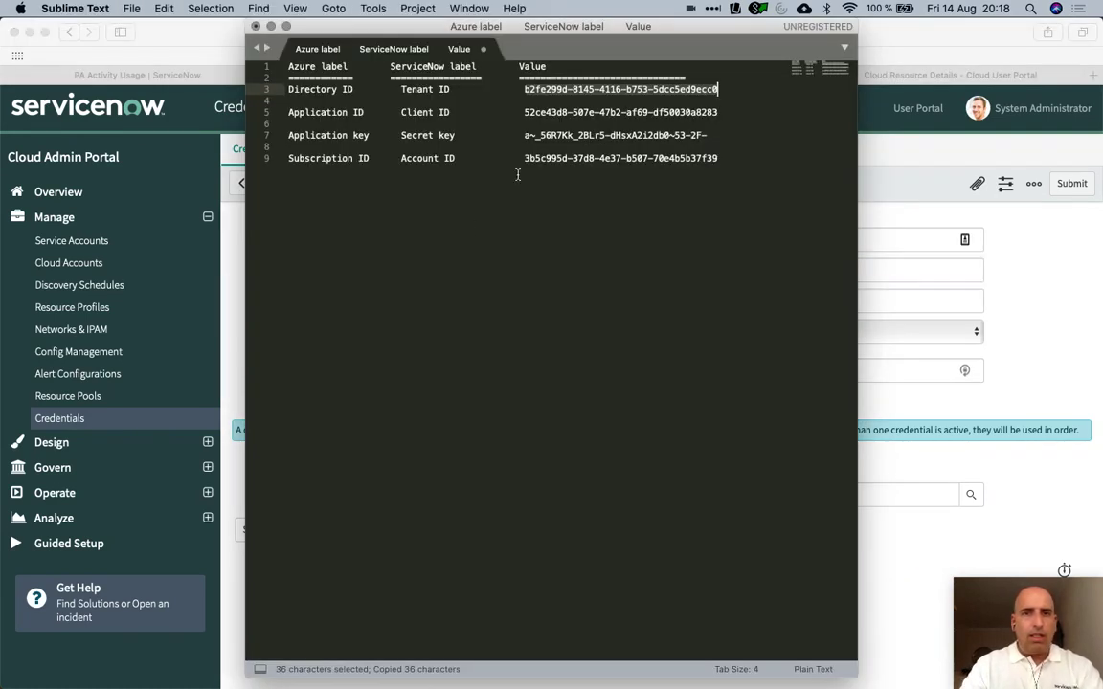
# Copy the Application ID value from the Sublime Text file into the credential's Client ID field
pyautogui.moveTo(524, 112); pyautogui.dragTo(719, 114)
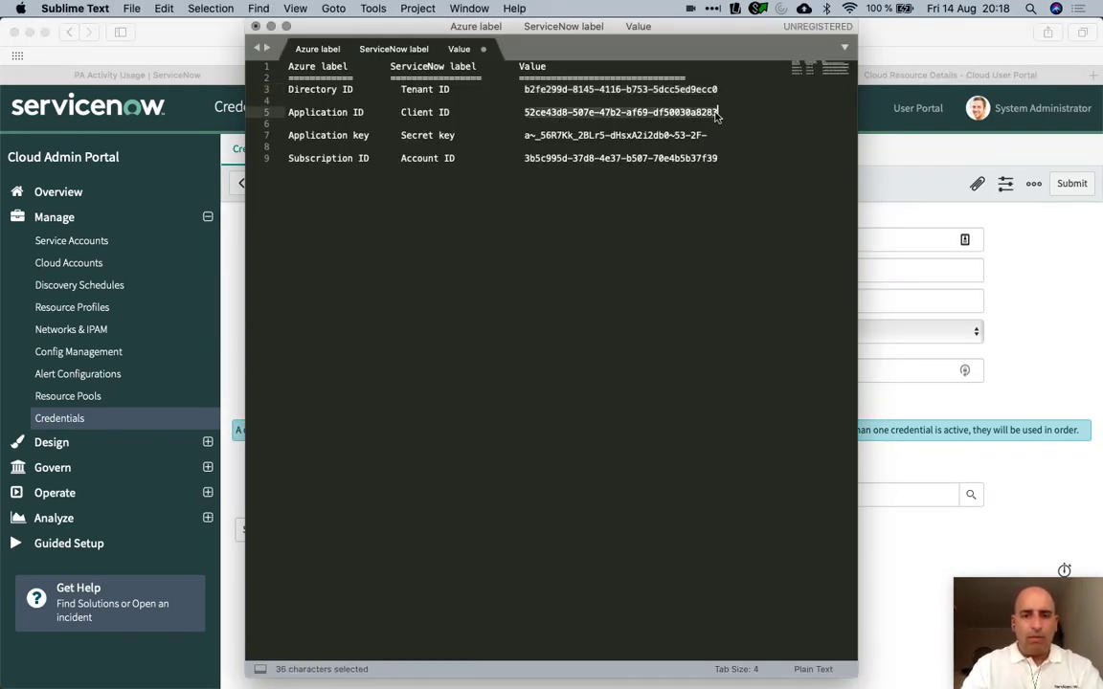
pyautogui.press('super+c')
pyautogui.press('super+Tab')
pyautogui.click(396, 307)
pyautogui.press('super+v')
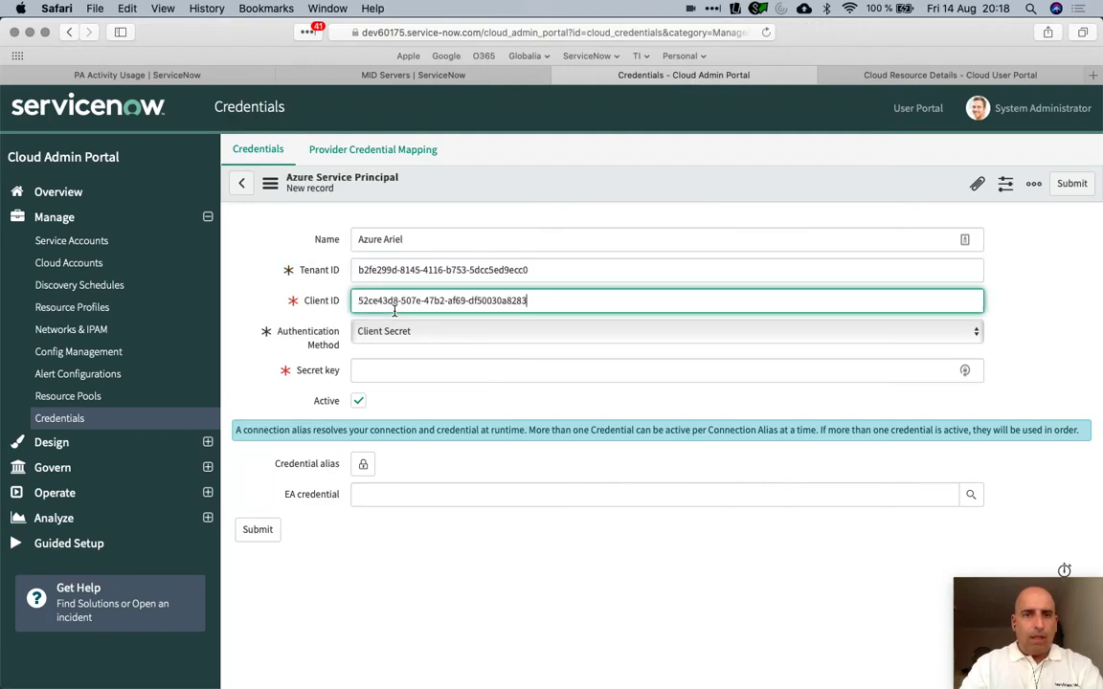
# Copy the Application key value from the Sublime Text file into the Secret key field and submit the credential
pyautogui.press('super+Tab')
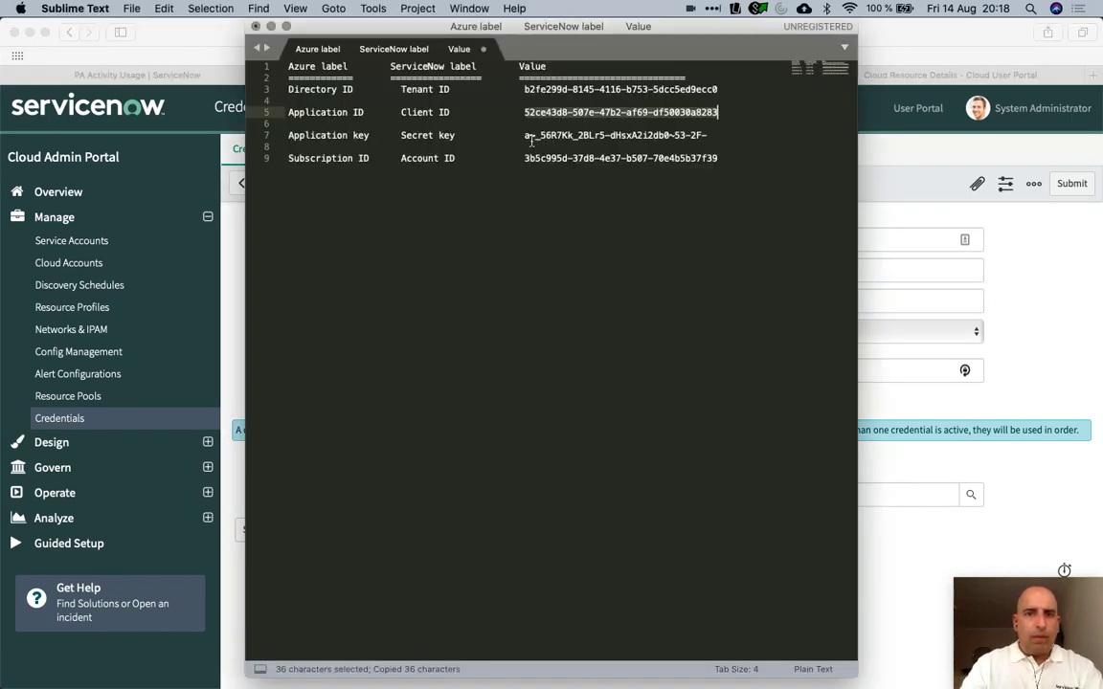
pyautogui.moveTo(523, 135); pyautogui.dragTo(711, 133)
pyautogui.press('super+c')
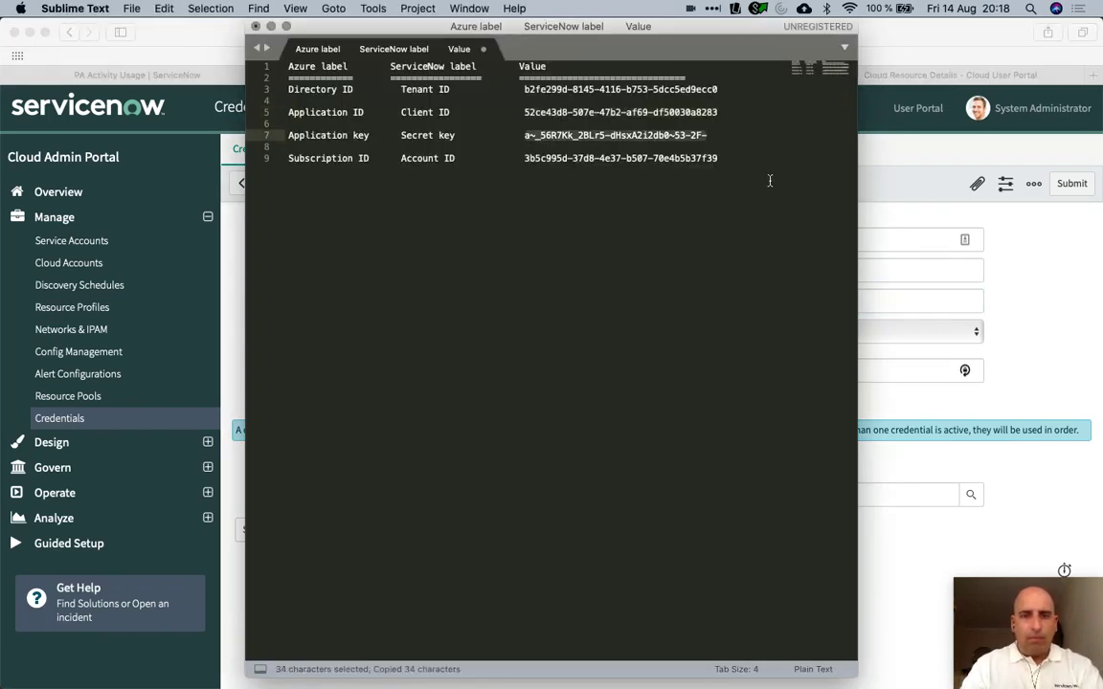
pyautogui.press('super+Tab')
pyautogui.click(421, 375)
pyautogui.press('super+v')
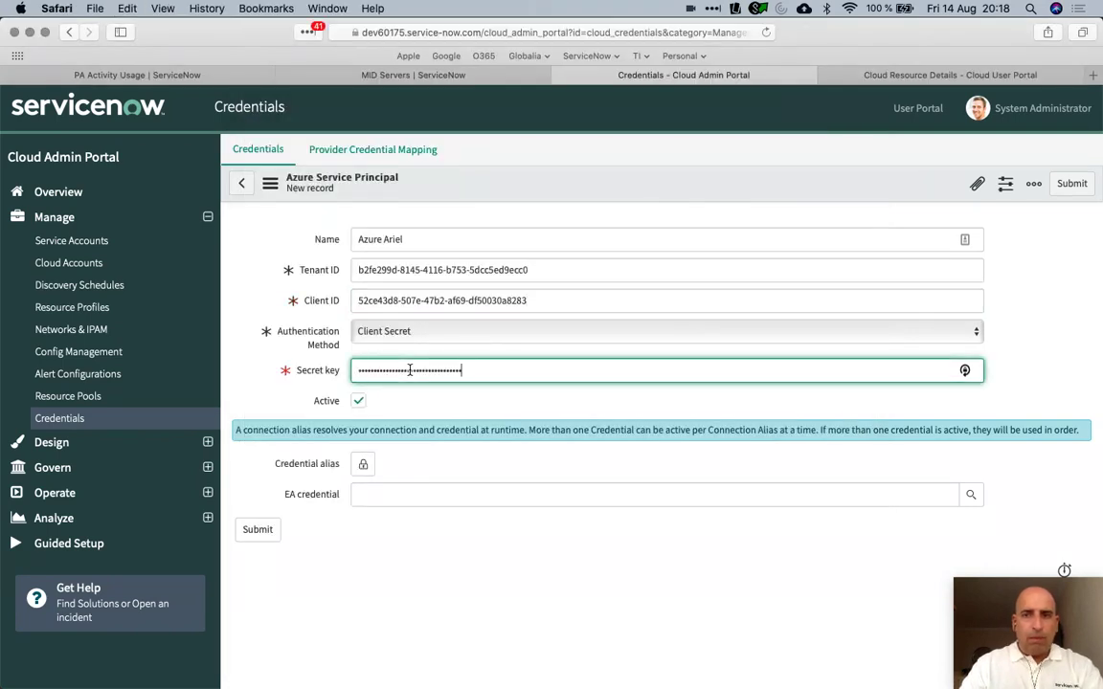
pyautogui.click(263, 535)
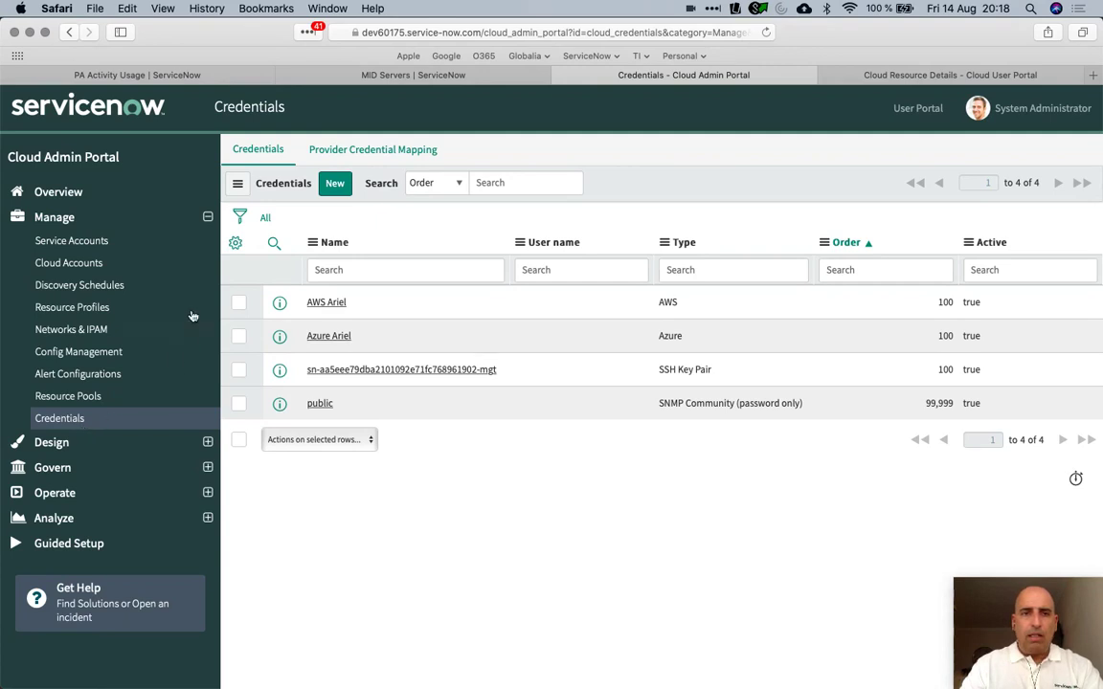
# Create a new Cloud Service Account record and name it Azure plus the owner's first name
pyautogui.click(108, 245)
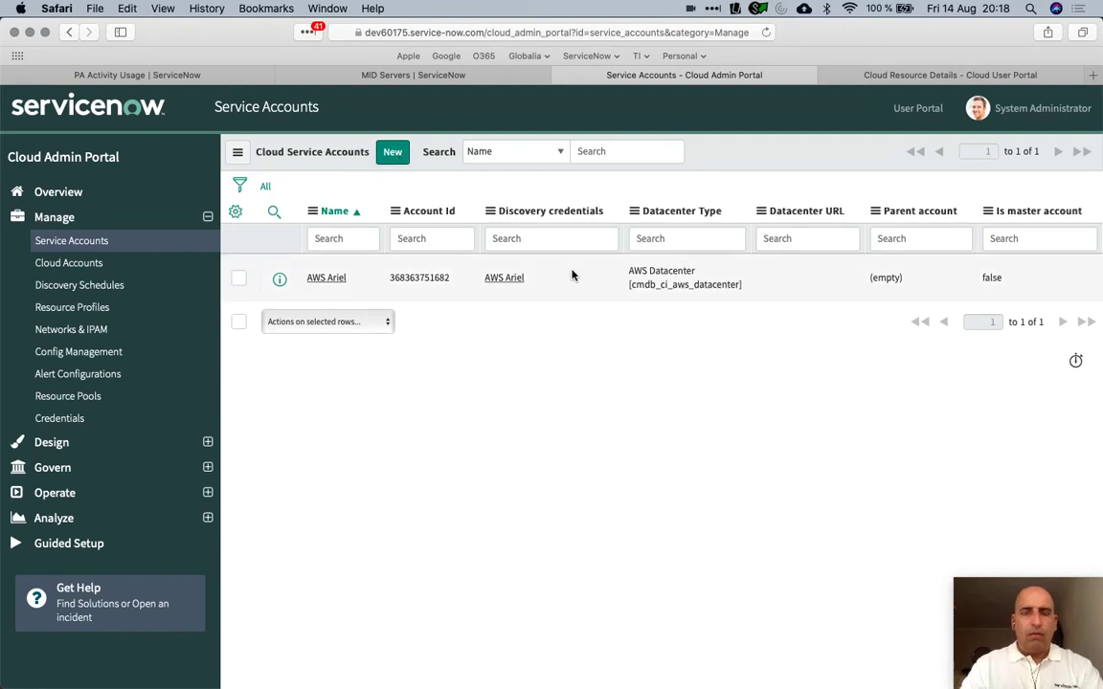
pyautogui.click(414, 208)
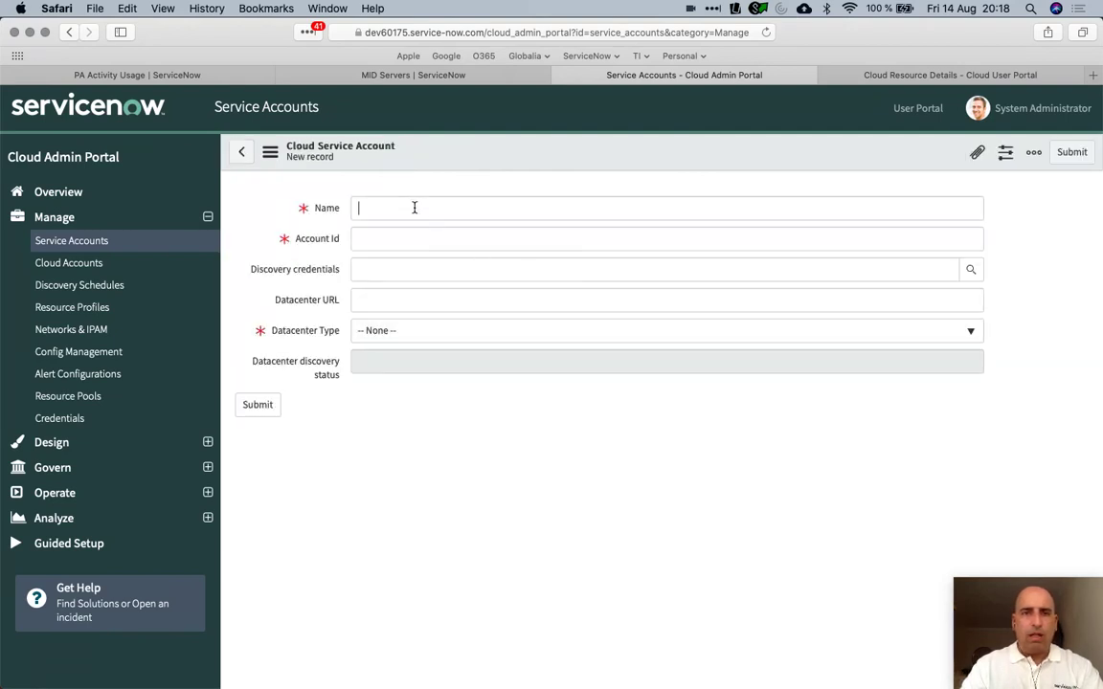
pyautogui.write('Azure Ariel')
pyautogui.press('Tab')
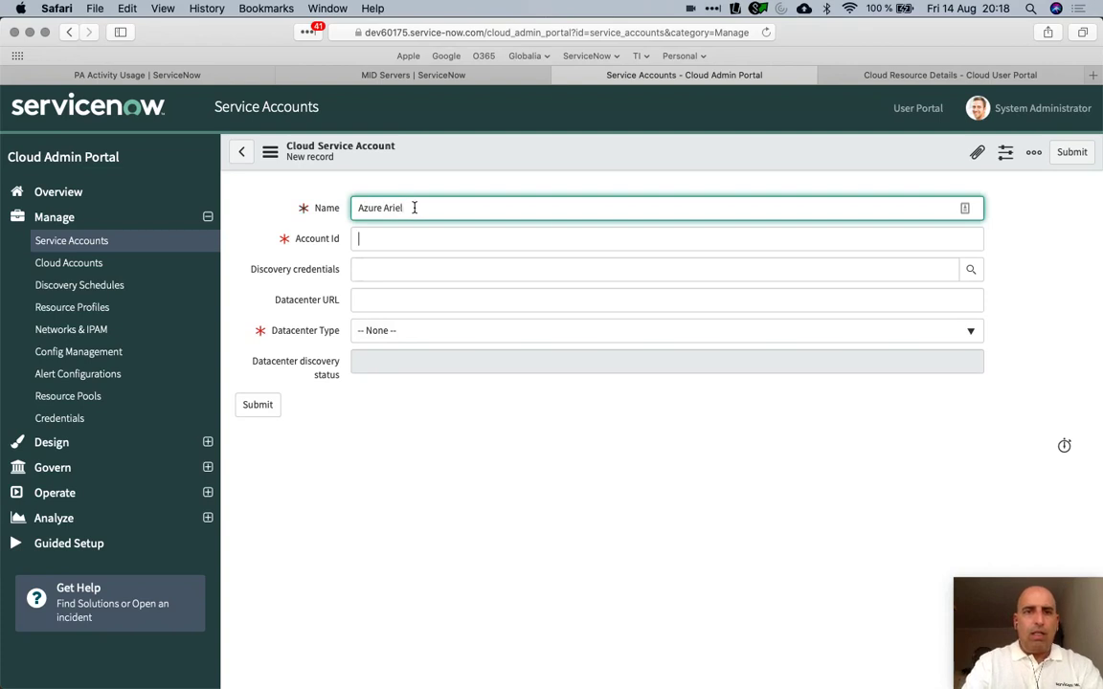
# Copy the Subscription ID value from the Sublime Text file into the service account's Account Id field
pyautogui.press('super+Tab')
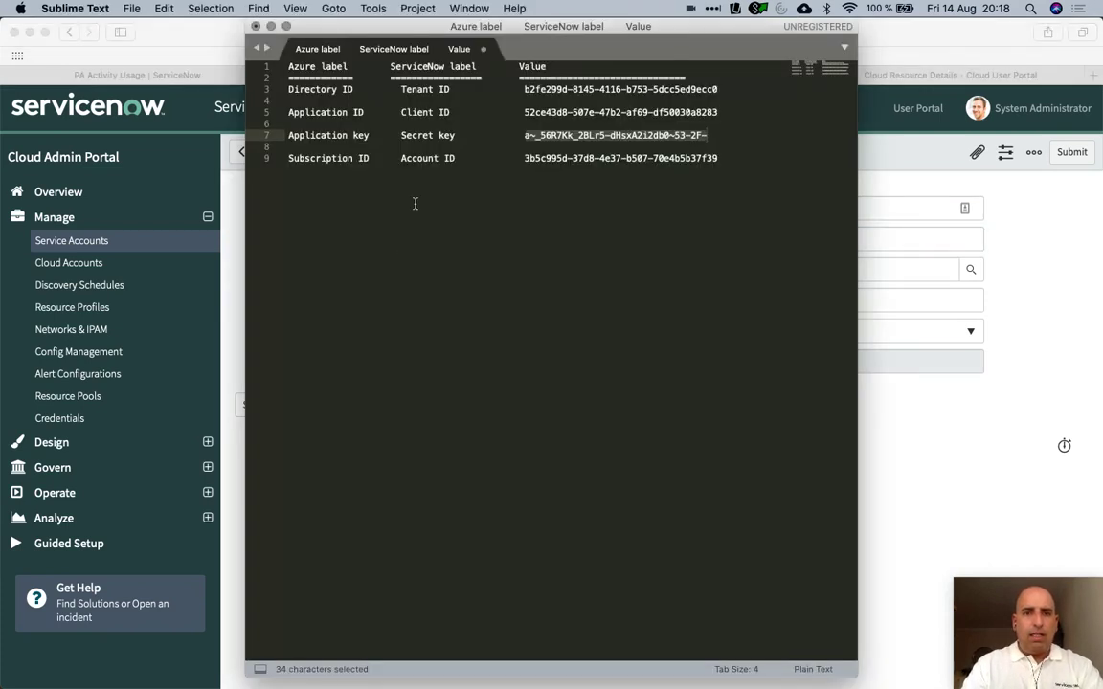
pyautogui.moveTo(524, 159); pyautogui.dragTo(734, 157)
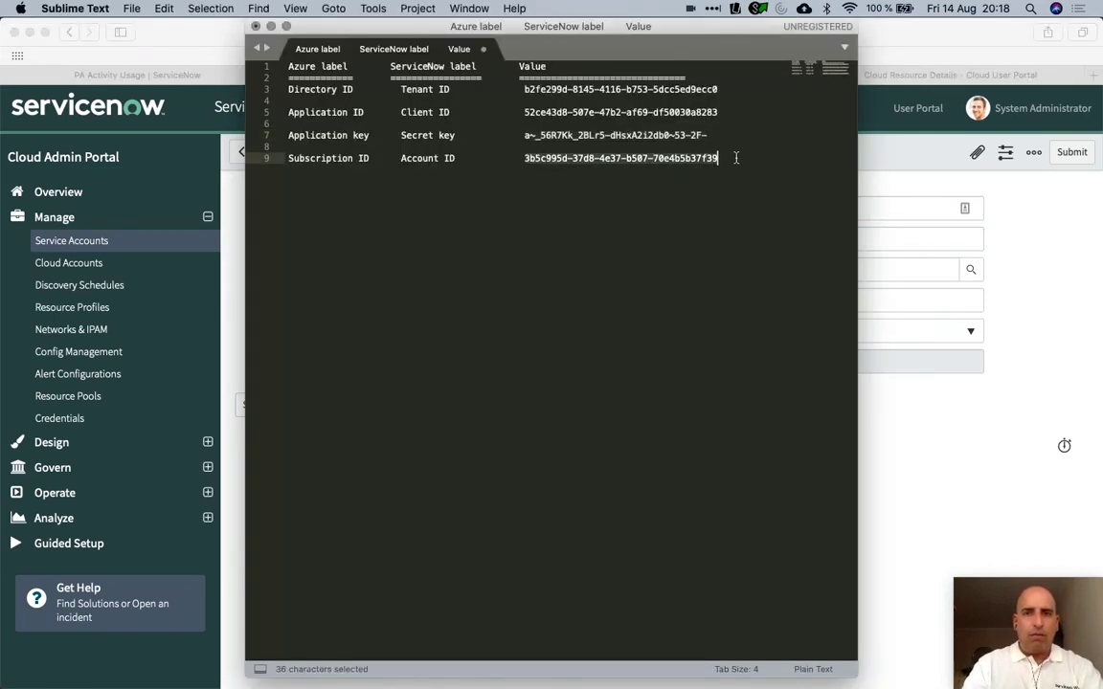
pyautogui.press('super+c')
pyautogui.press('super+Tab')
pyautogui.press('super+v')
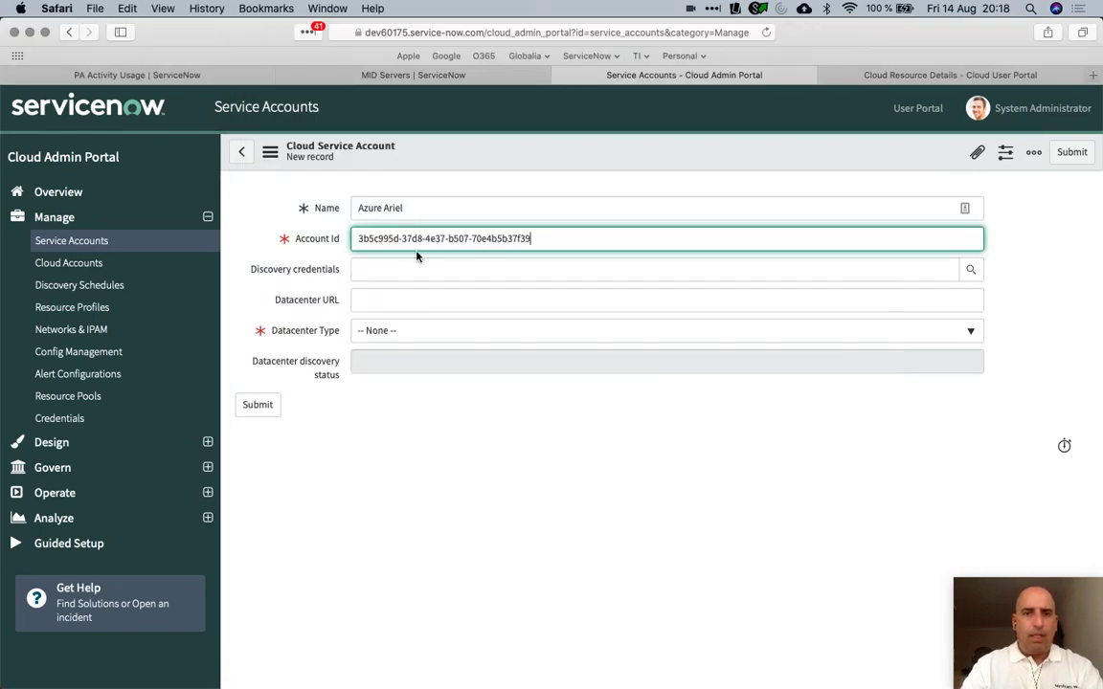
# Assign the Azure credential as discovery credentials, set the datacenter type to Azure Datacenter [cmdb_ci_azure_datacenter], and submit the service account
pyautogui.click(971, 269)
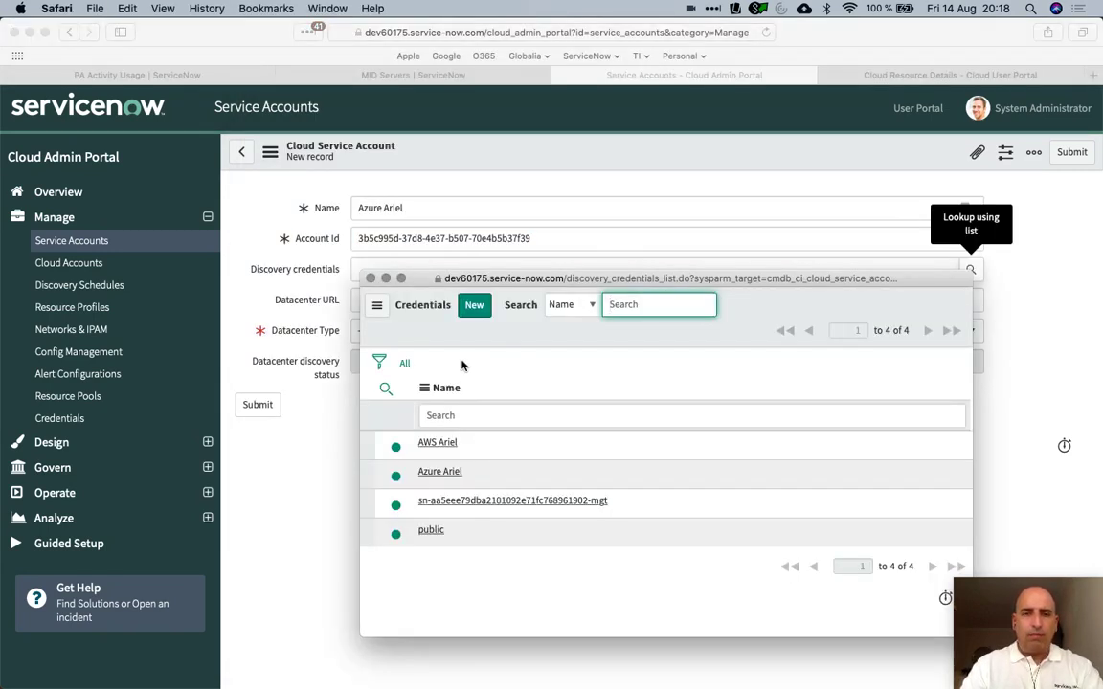
pyautogui.click(442, 471)
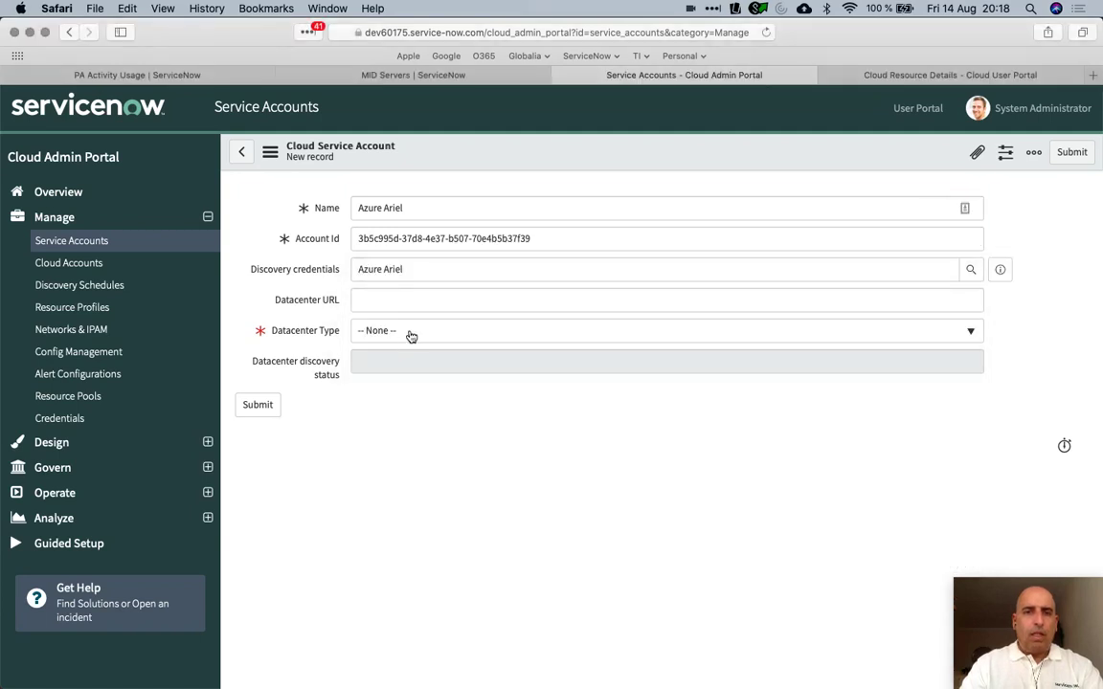
pyautogui.click(411, 331)
pyautogui.click(438, 425)
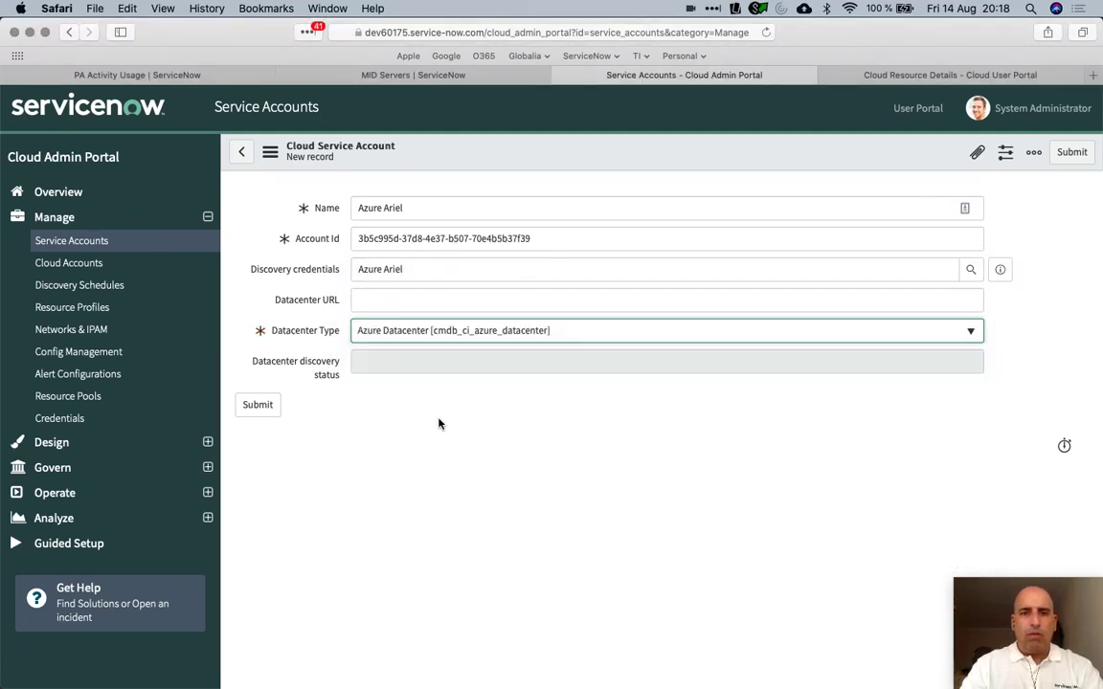
pyautogui.click(251, 408)
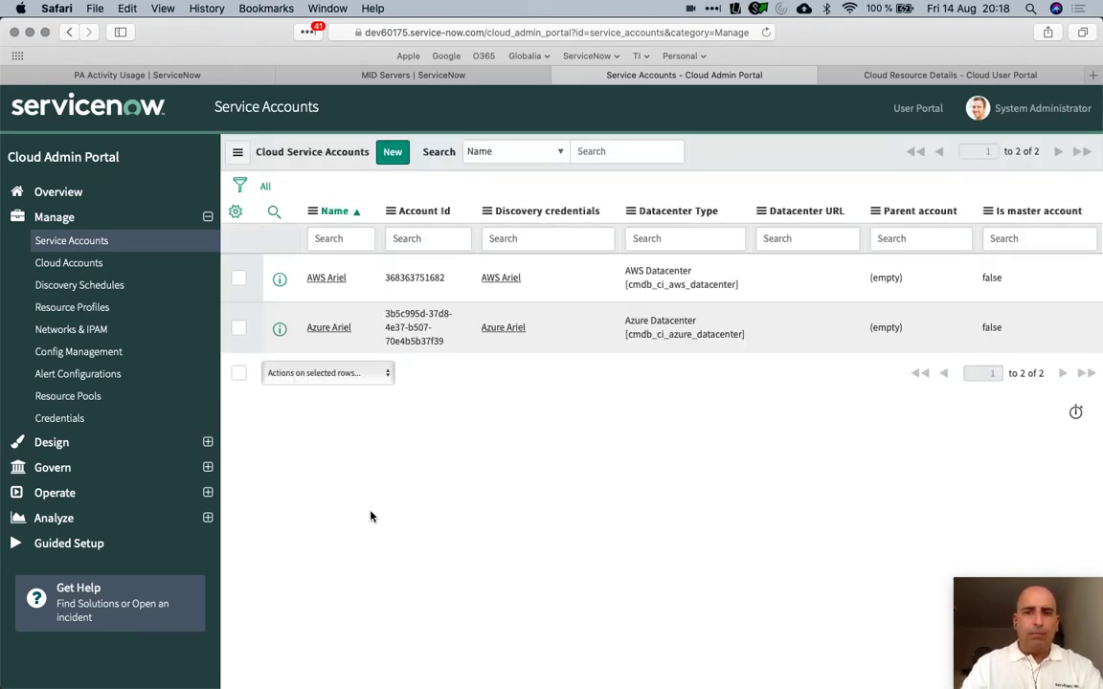
# Create a cloud account named Azure plus the owner's first name with Azure as provider, and try to discover its datacenters
pyautogui.click(101, 267)
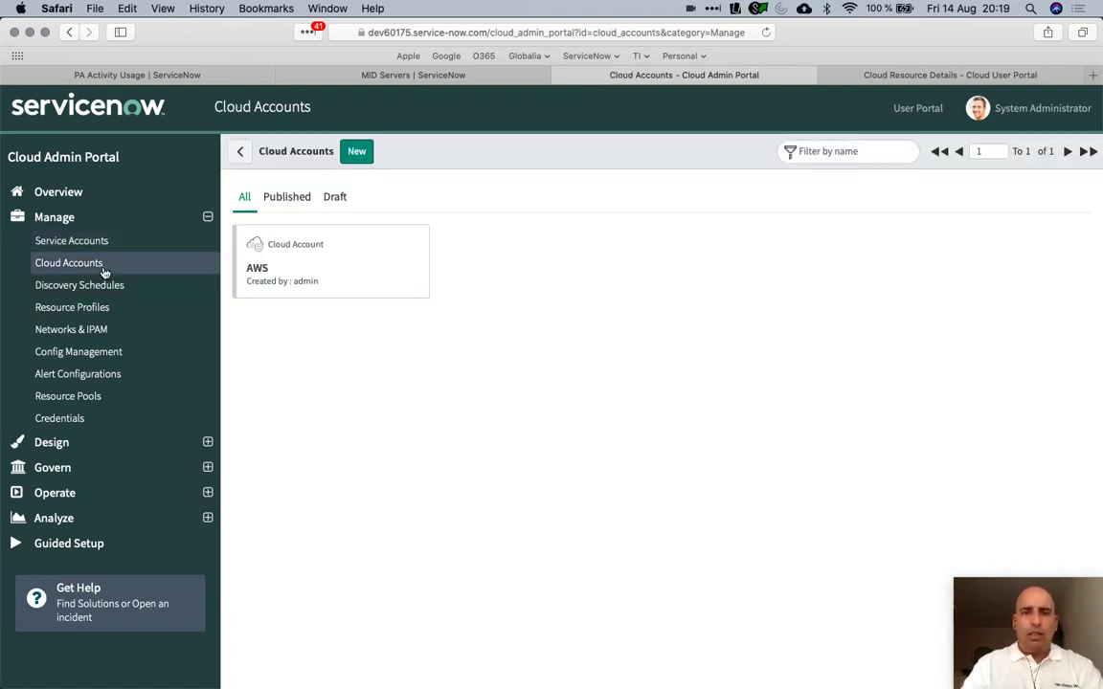
pyautogui.click(356, 152)
pyautogui.write('Azure')
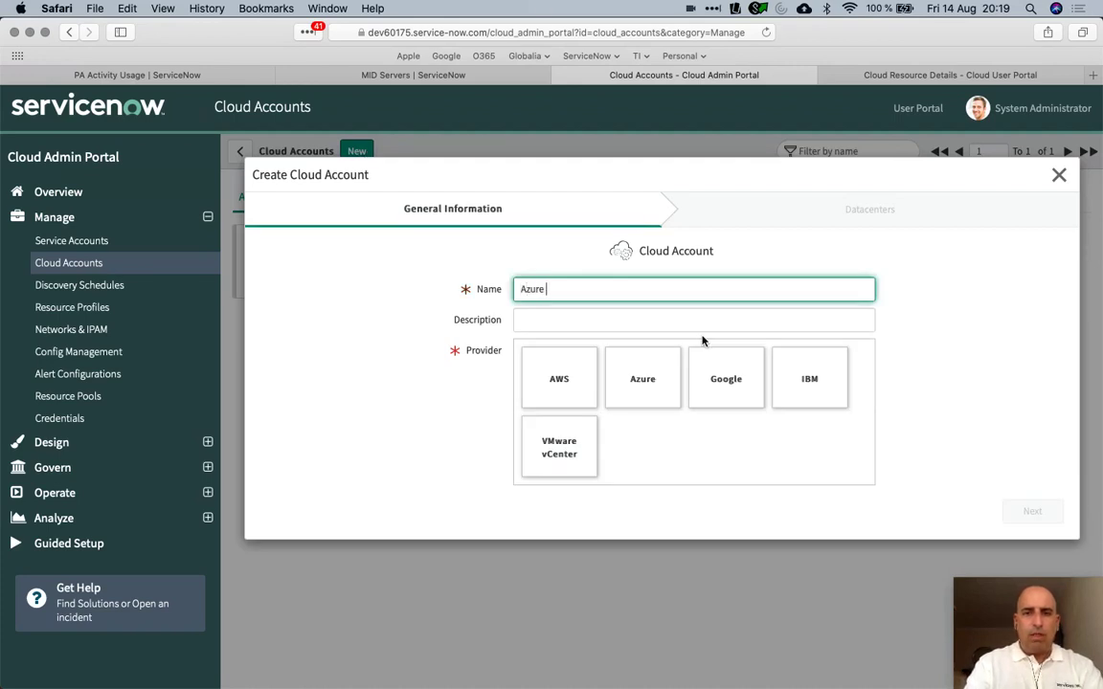
pyautogui.write(' Ariel')
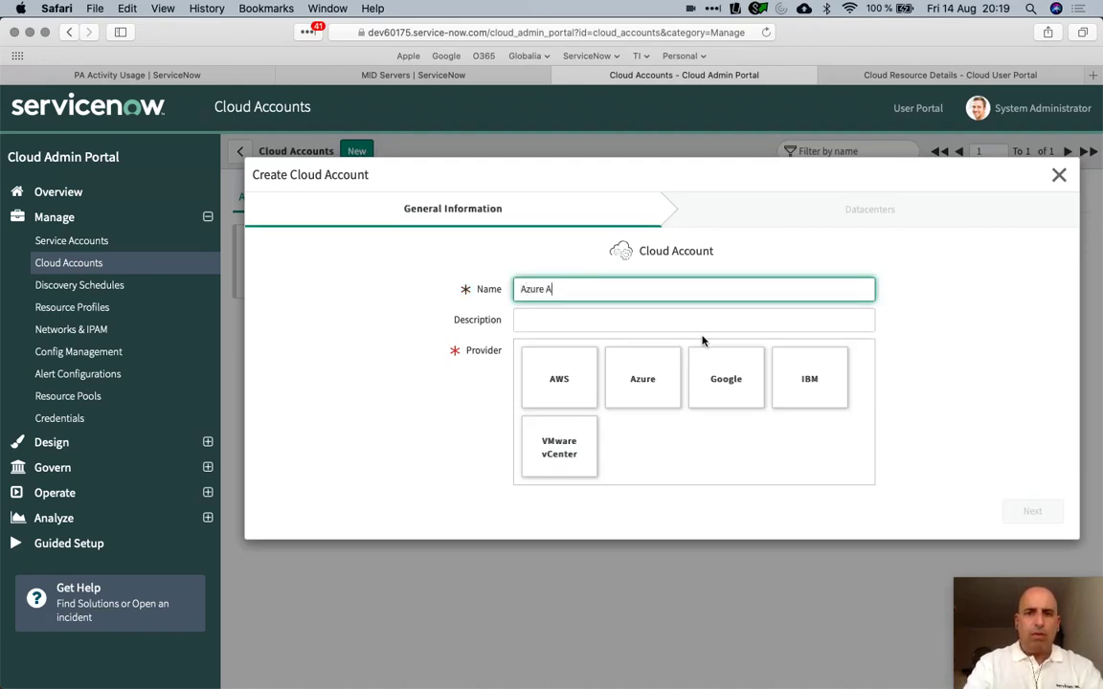
pyautogui.click(624, 375)
pyautogui.click(1032, 511)
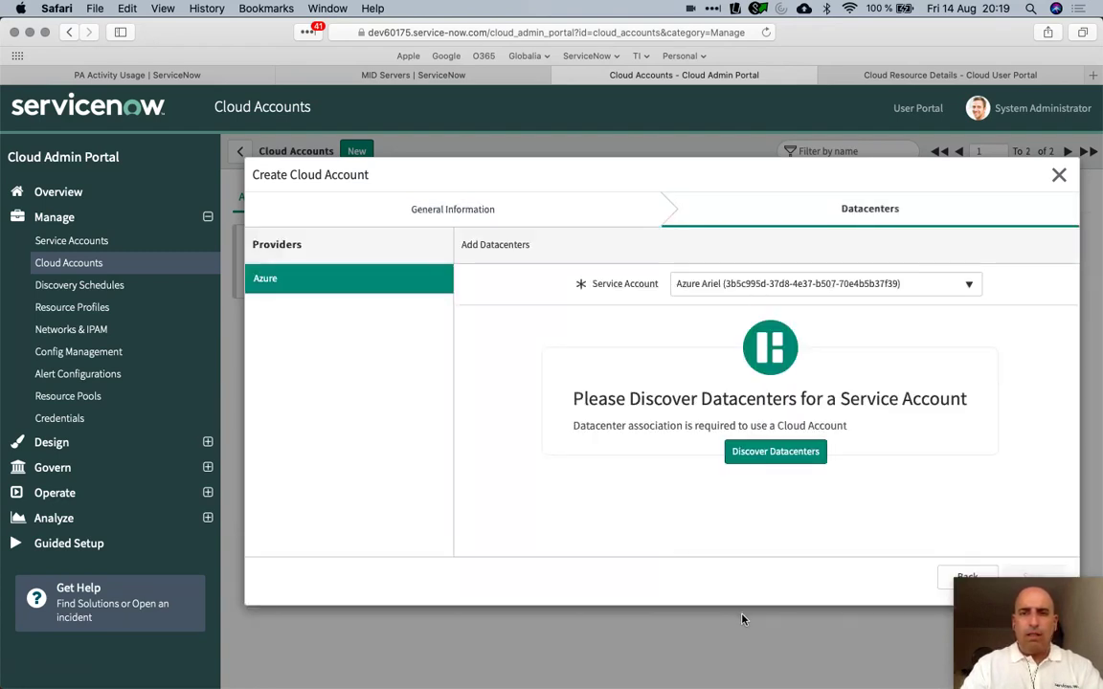
pyautogui.click(791, 456)
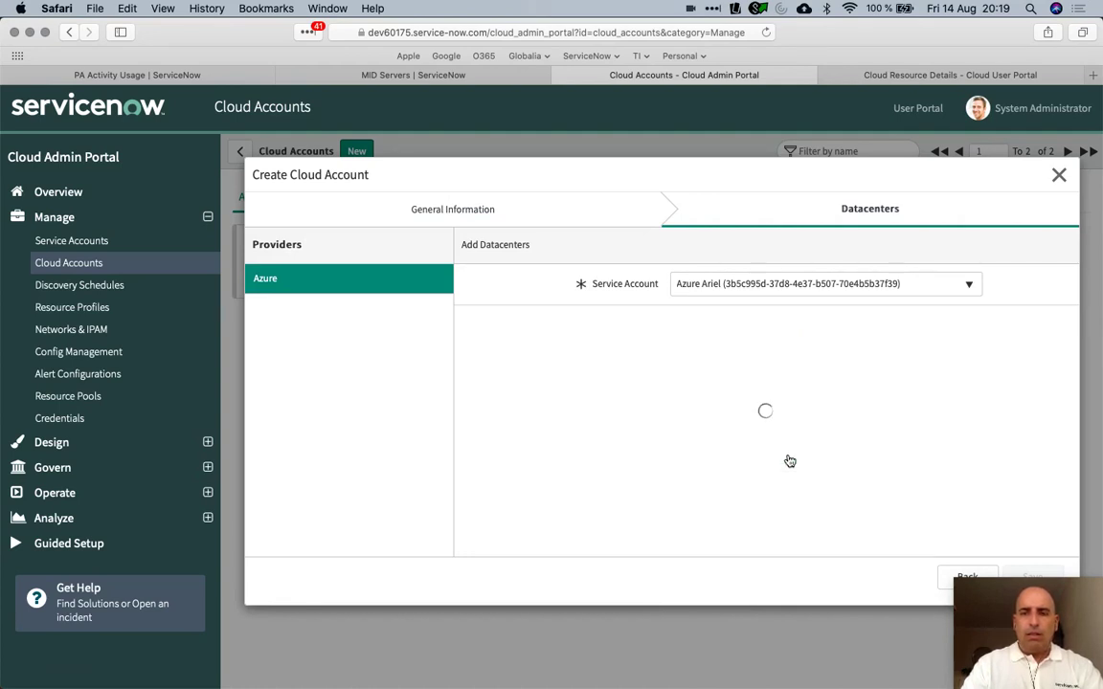
pyautogui.hotkey('ctrl', 'Left')
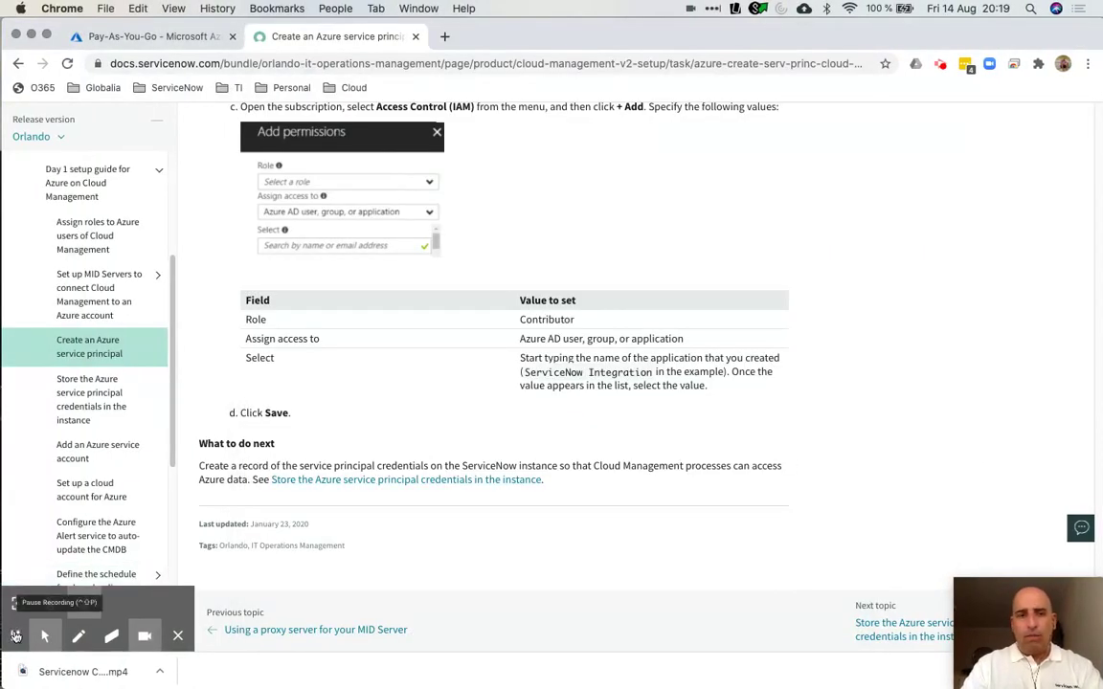
pyautogui.click(15, 636)
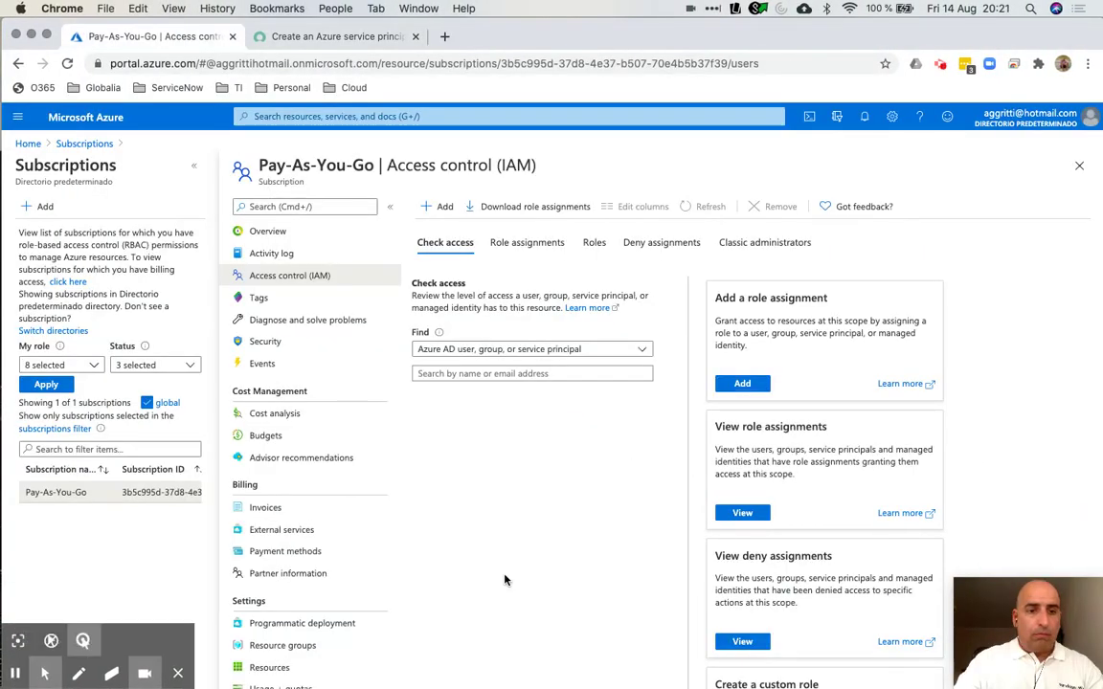
# Check the datacenter discovery error, then review the Access Control (IAM) role instructions in the ServiceNow documentation in Chrome
pyautogui.hotkey('ctrl', 'Right')
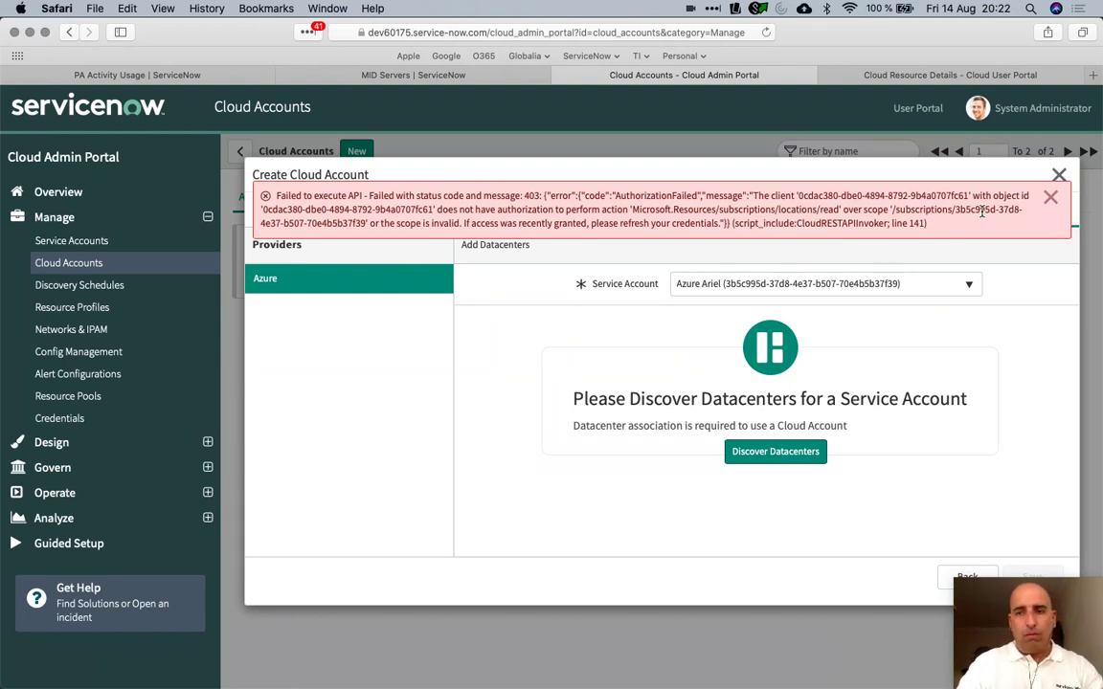
pyautogui.press('super+Tab')
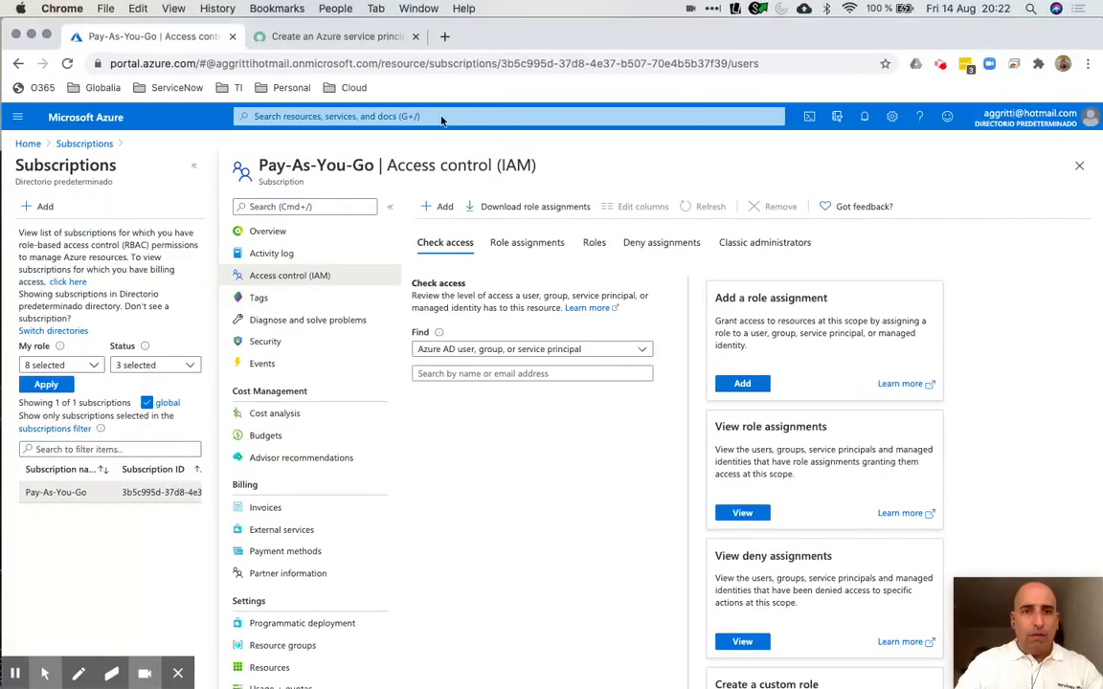
pyautogui.click(322, 40)
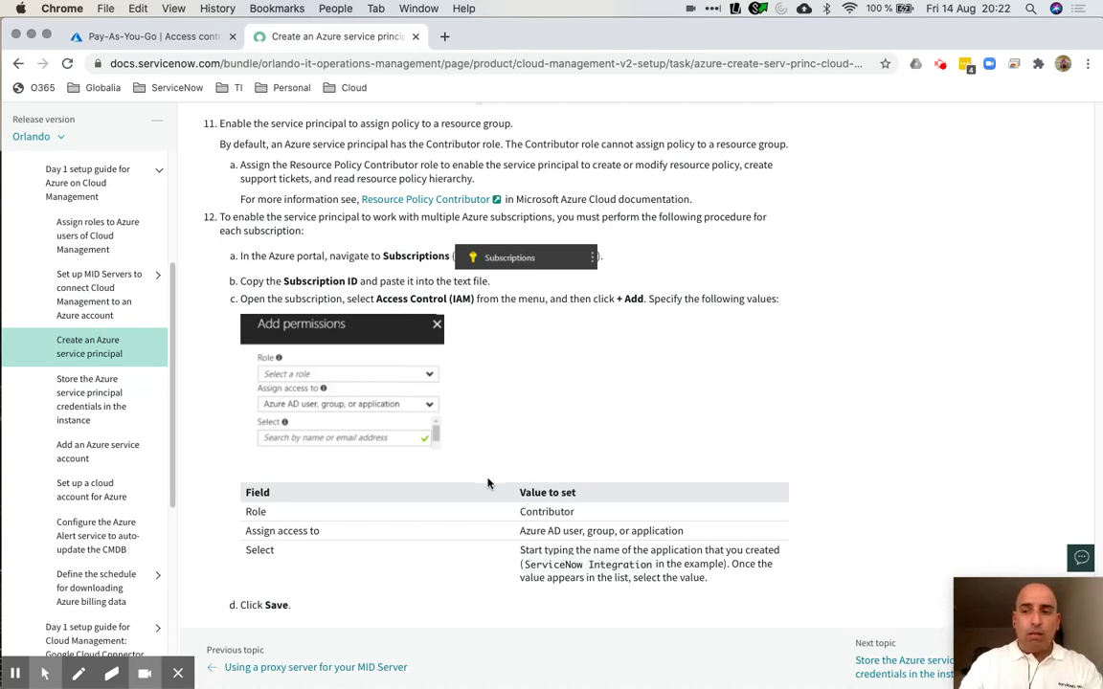
pyautogui.click(150, 38)
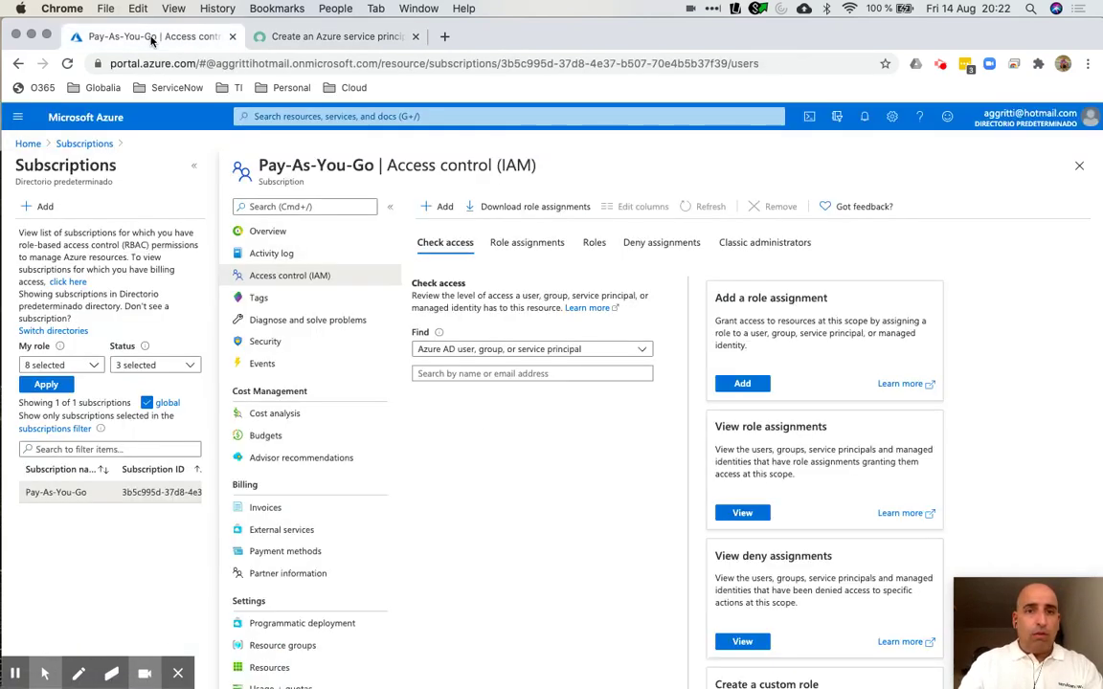
# Start a new role assignment in the access control settings of the Pay-As-You-Go subscription in the Azure portal
pyautogui.click(31, 144)
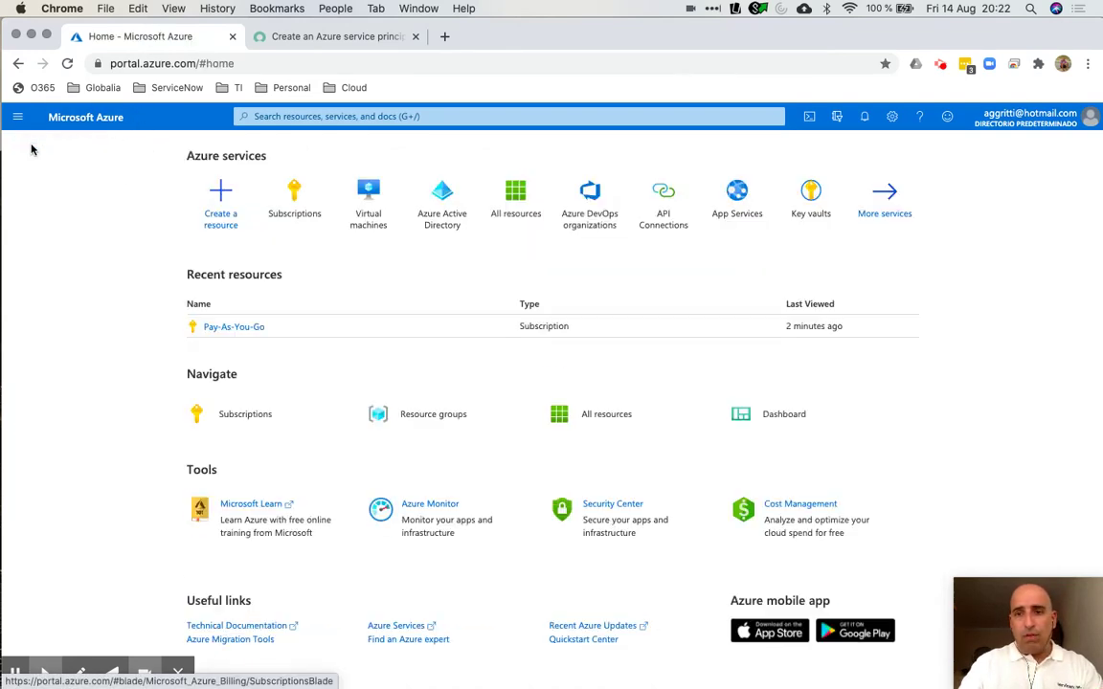
pyautogui.click(296, 199)
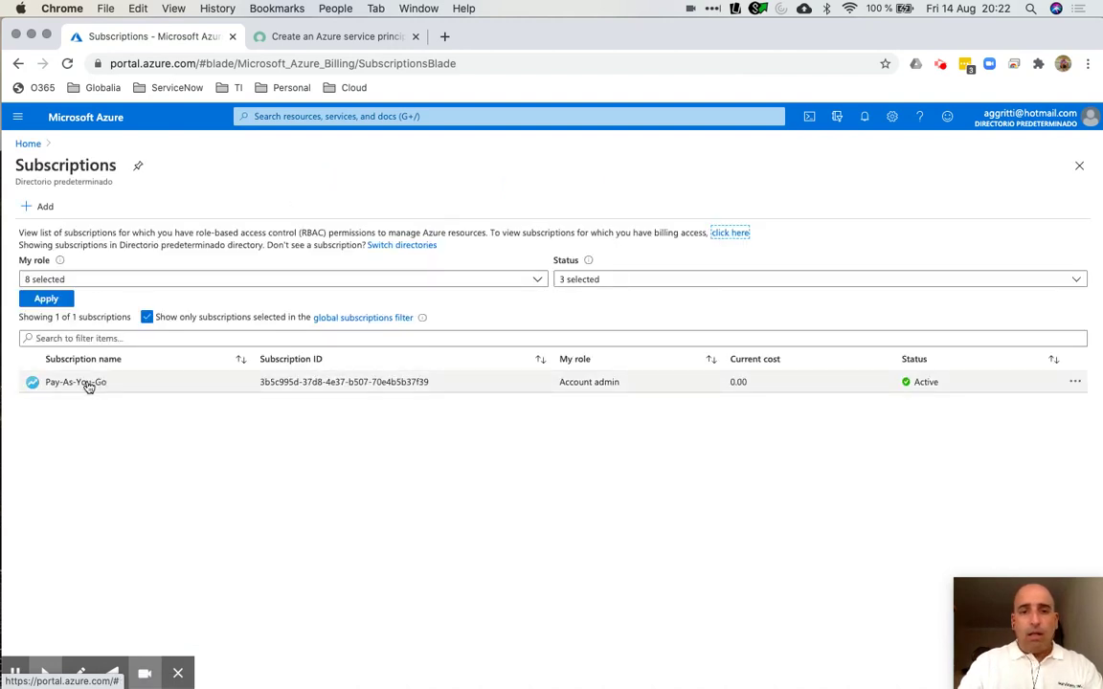
pyautogui.click(86, 384)
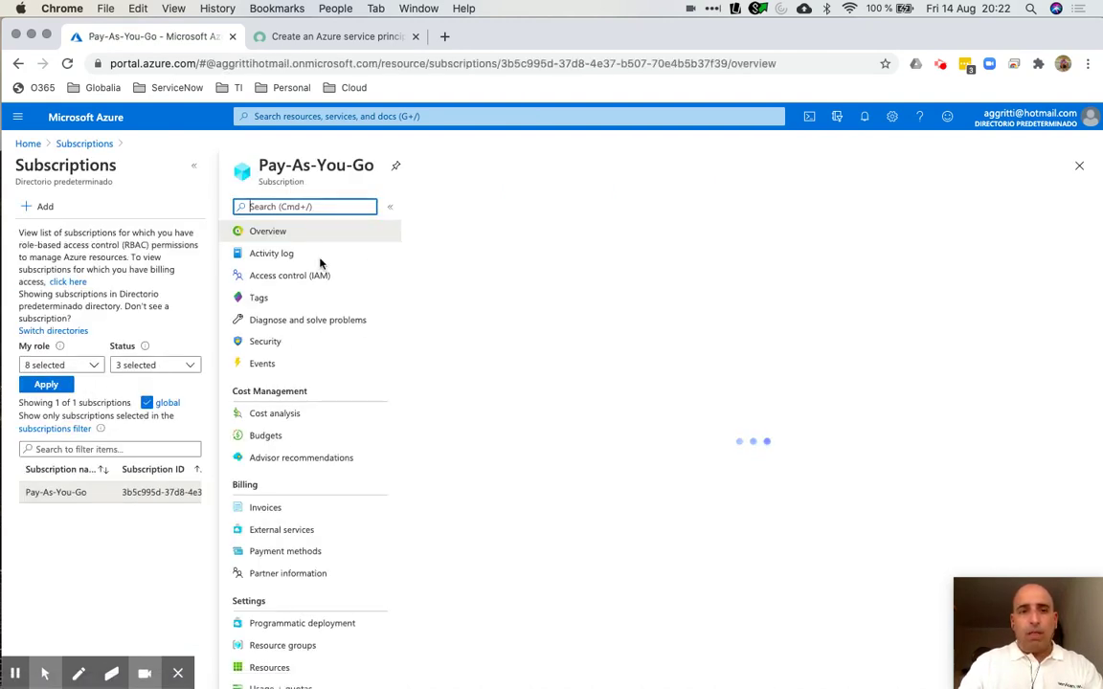
pyautogui.click(292, 277)
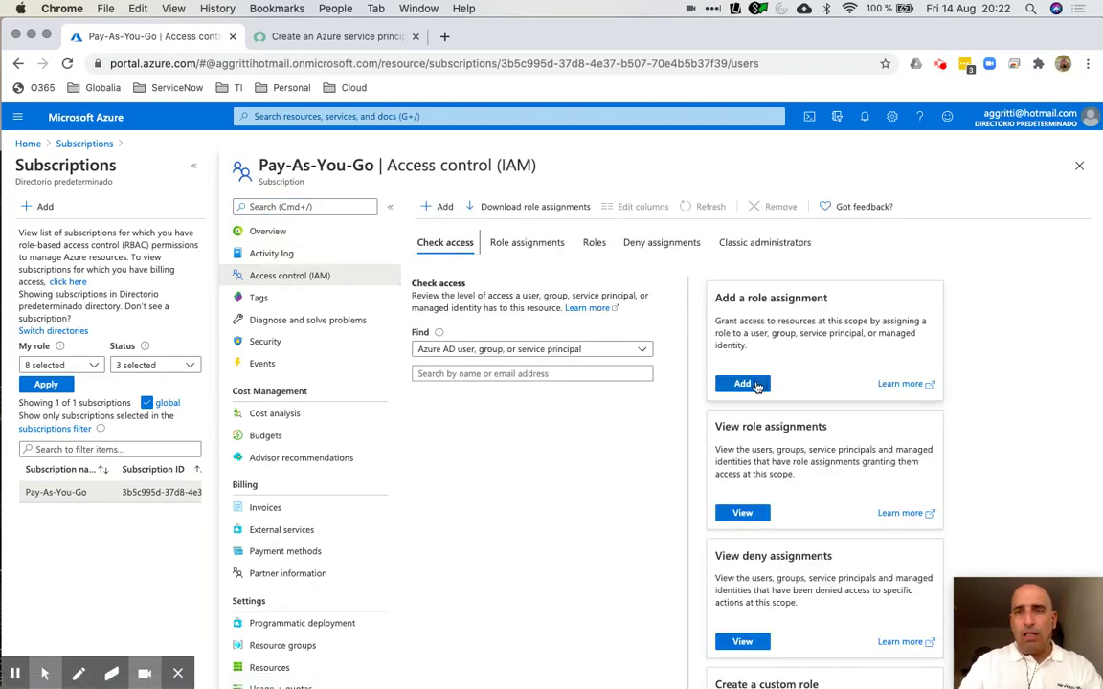
pyautogui.click(756, 385)
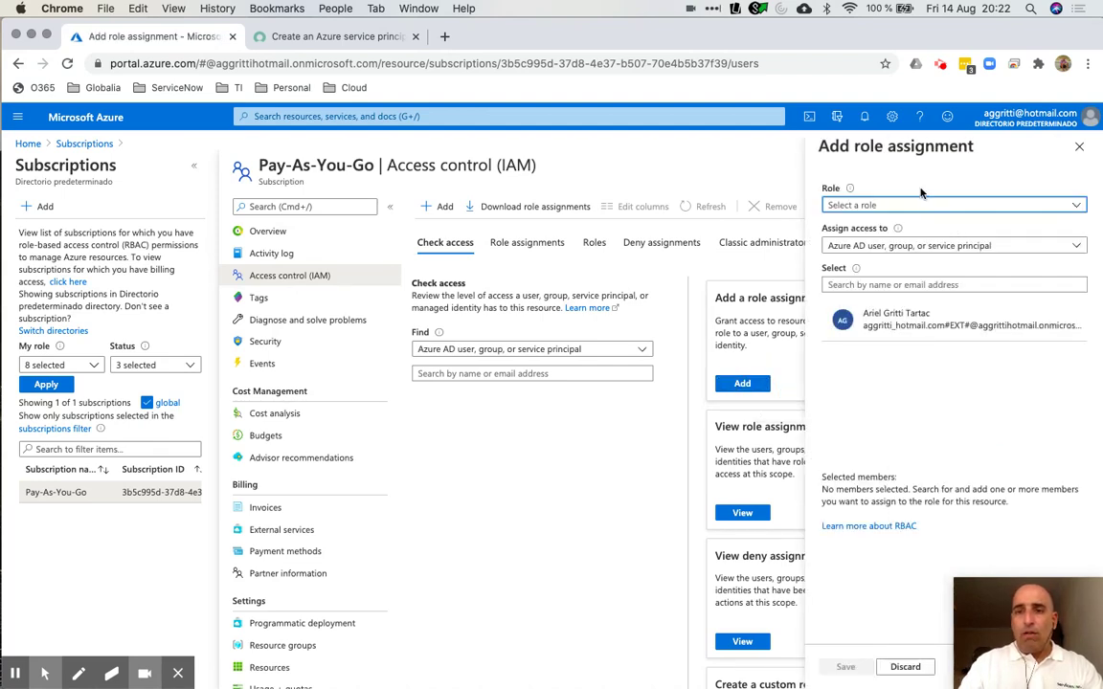
# Assign the Contributor role to the snVideo service principal, save the role assignment and dismiss the notification
pyautogui.click(925, 205)
pyautogui.write('cont')
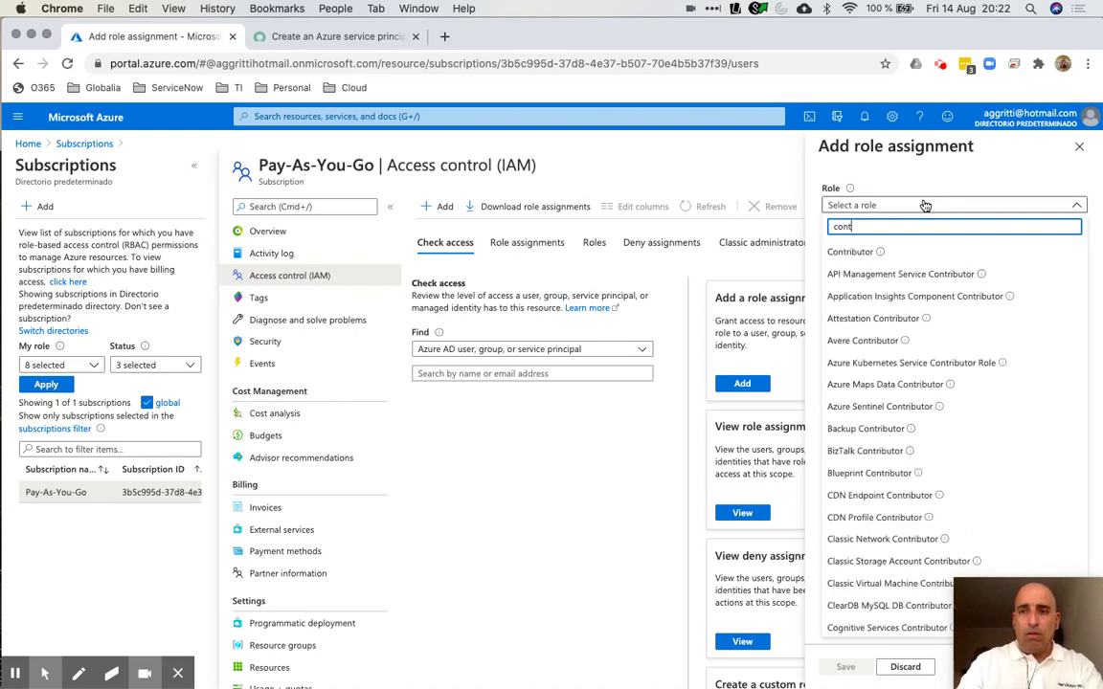
pyautogui.click(867, 254)
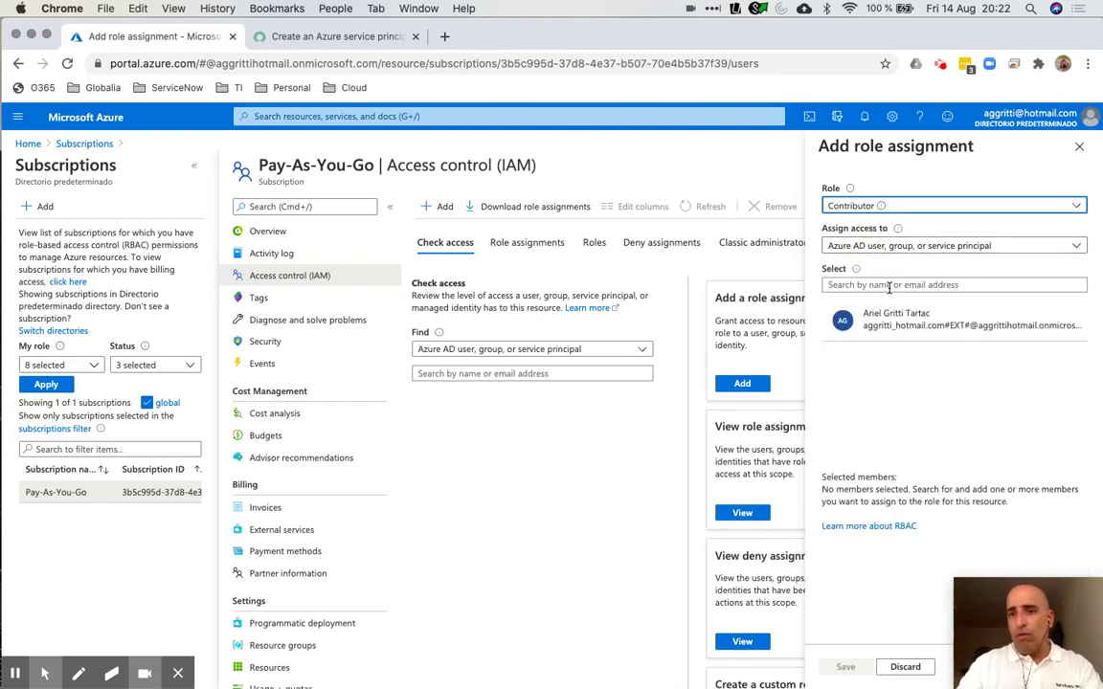
pyautogui.click(889, 285)
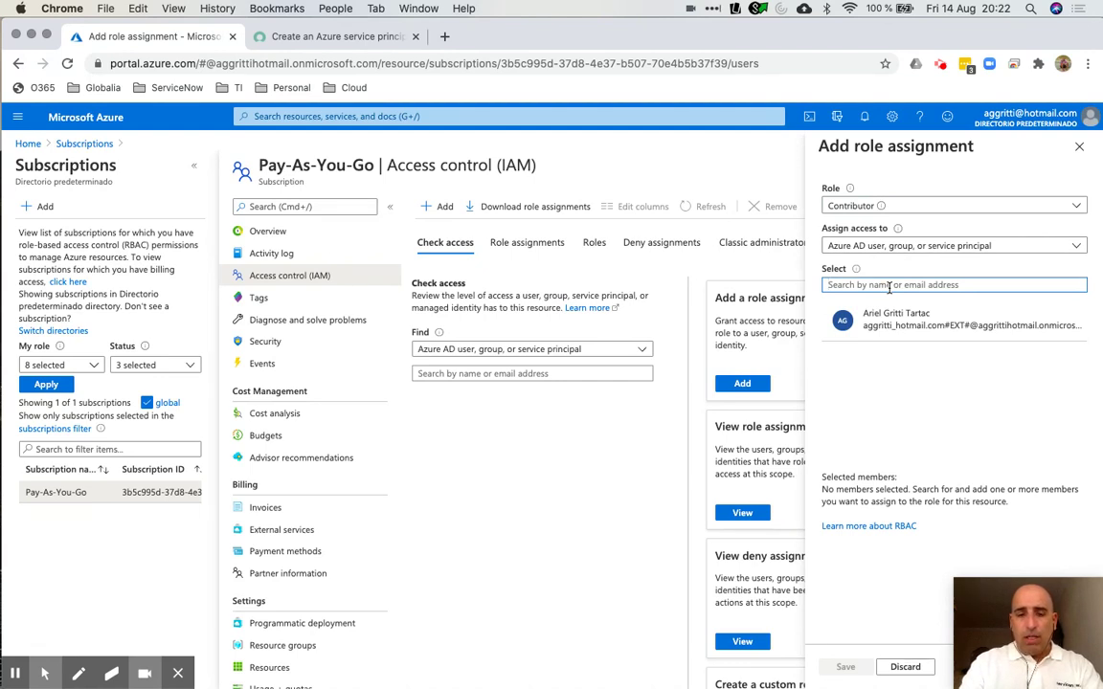
pyautogui.write('snVi')
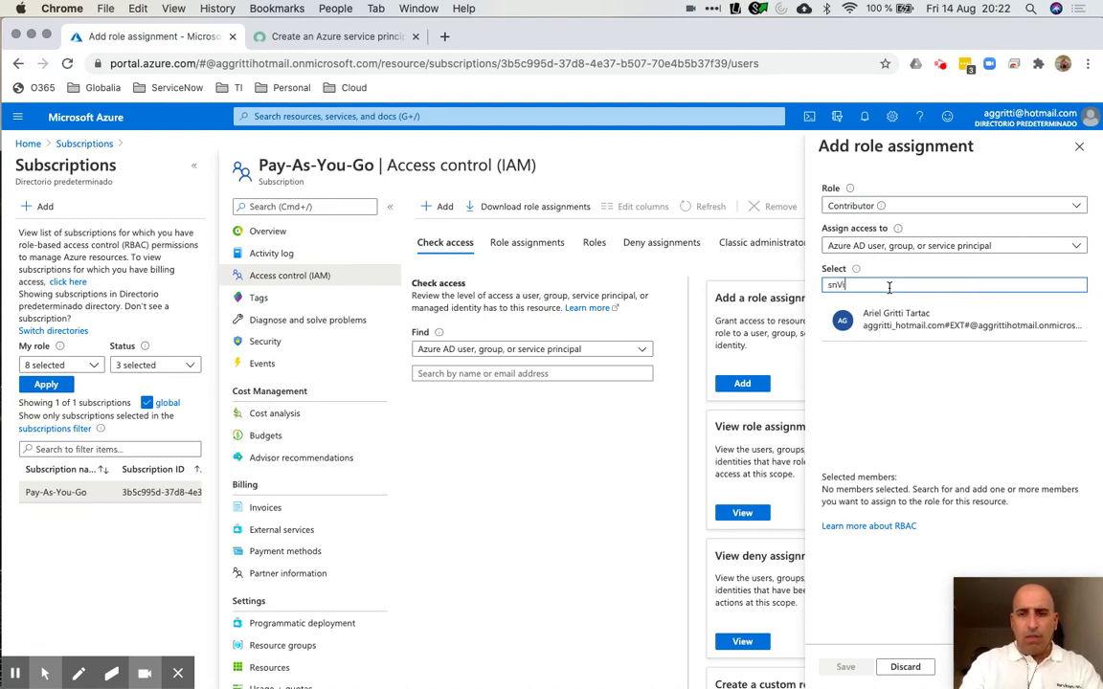
pyautogui.write('deo')
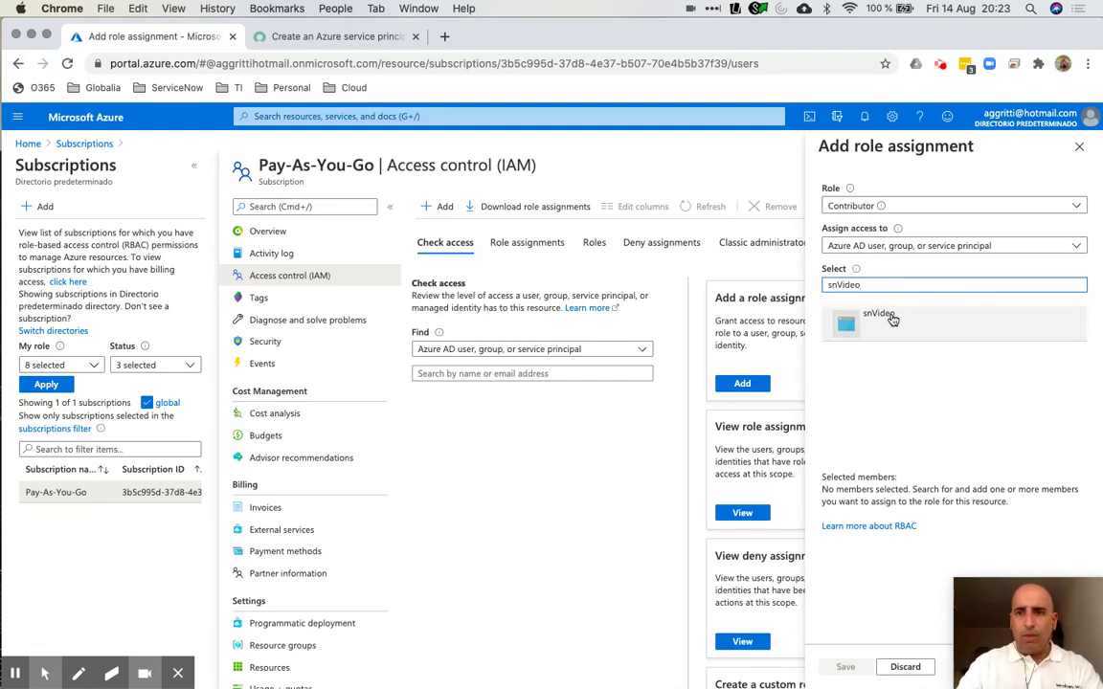
pyautogui.click(890, 316)
pyautogui.click(845, 667)
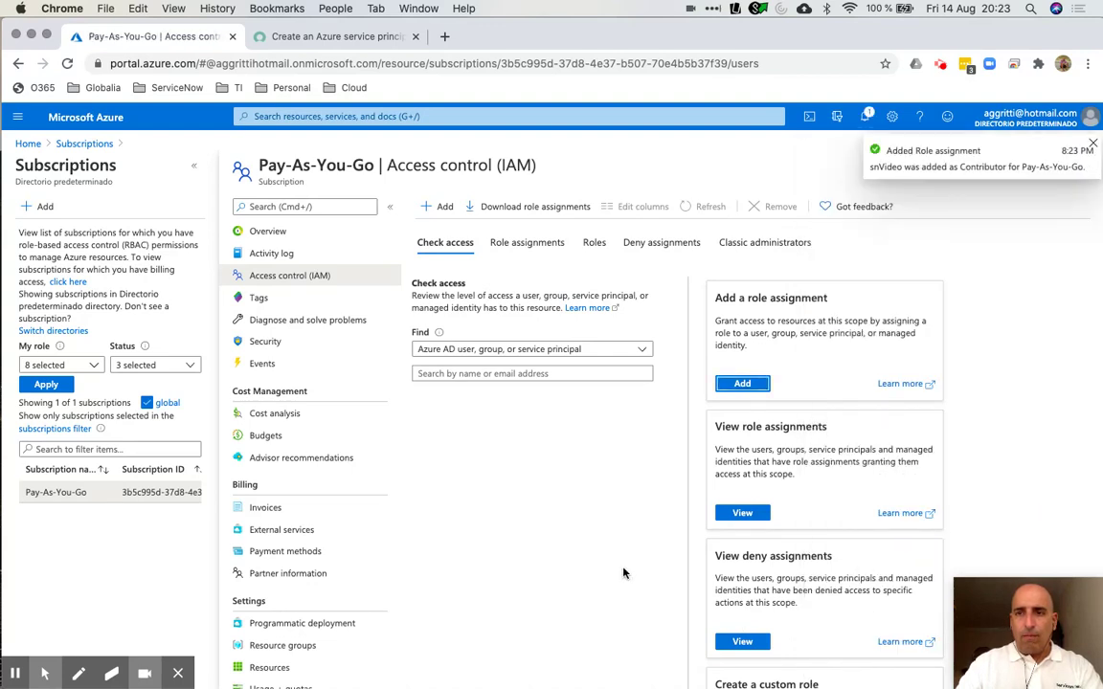
pyautogui.click(1092, 143)
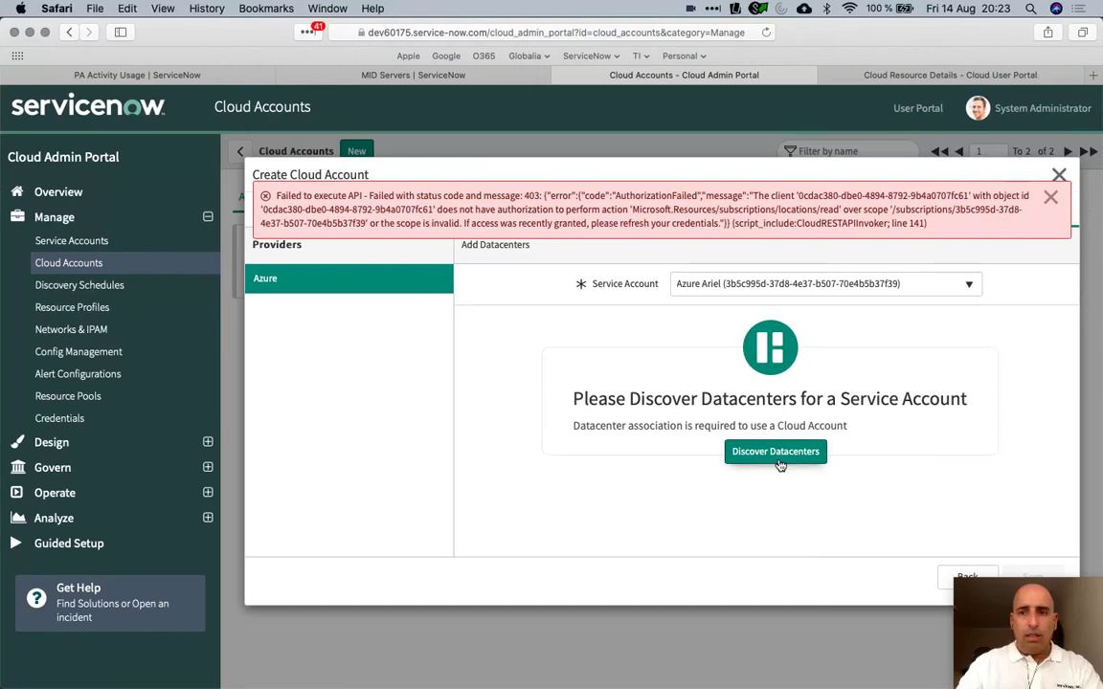
# Return to the Cloud Admin Portal in Safari, restart datacenter discovery for the Azure service account and dismiss the earlier error
pyautogui.click(778, 451)
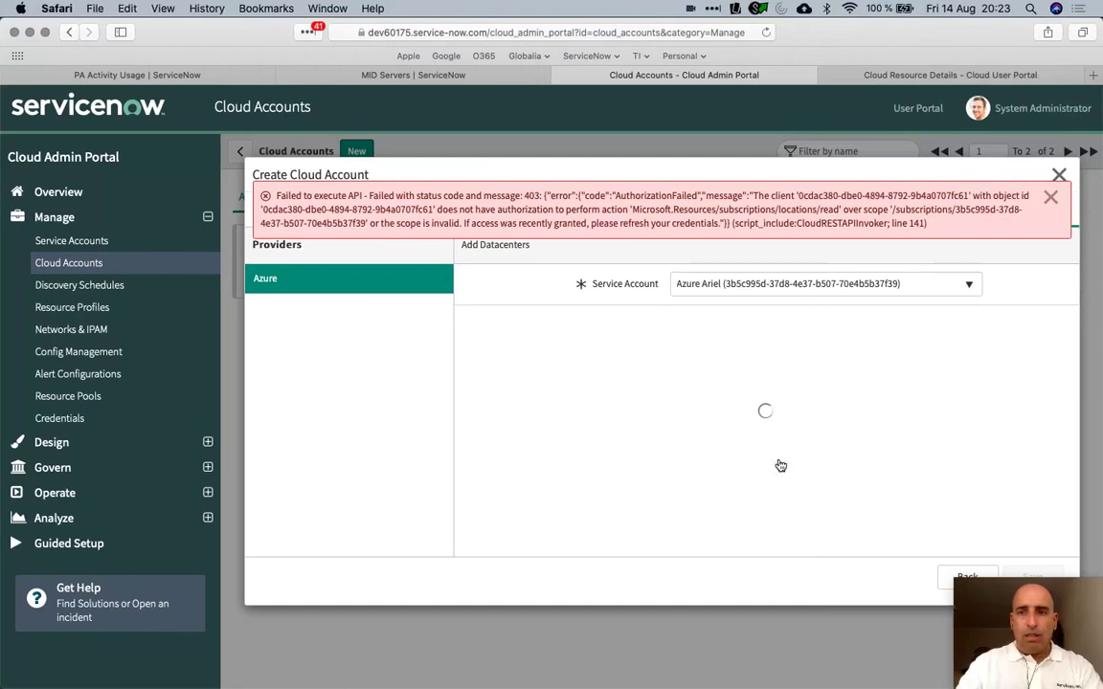
pyautogui.click(1051, 197)
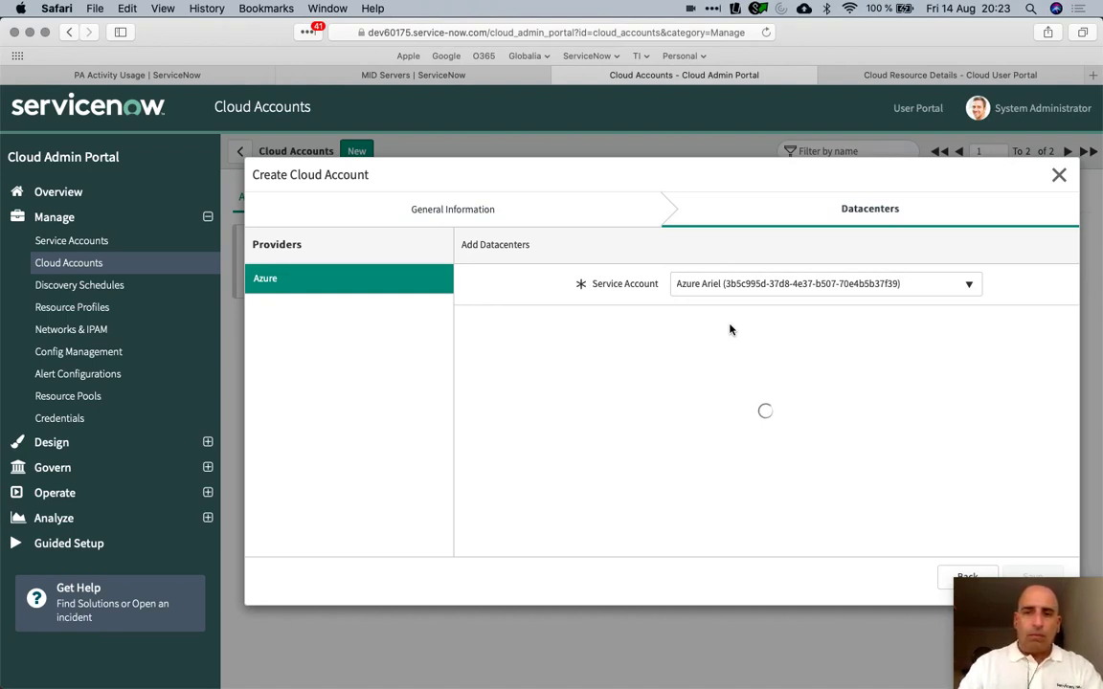
pyautogui.hotkey('ctrl', 'Left')
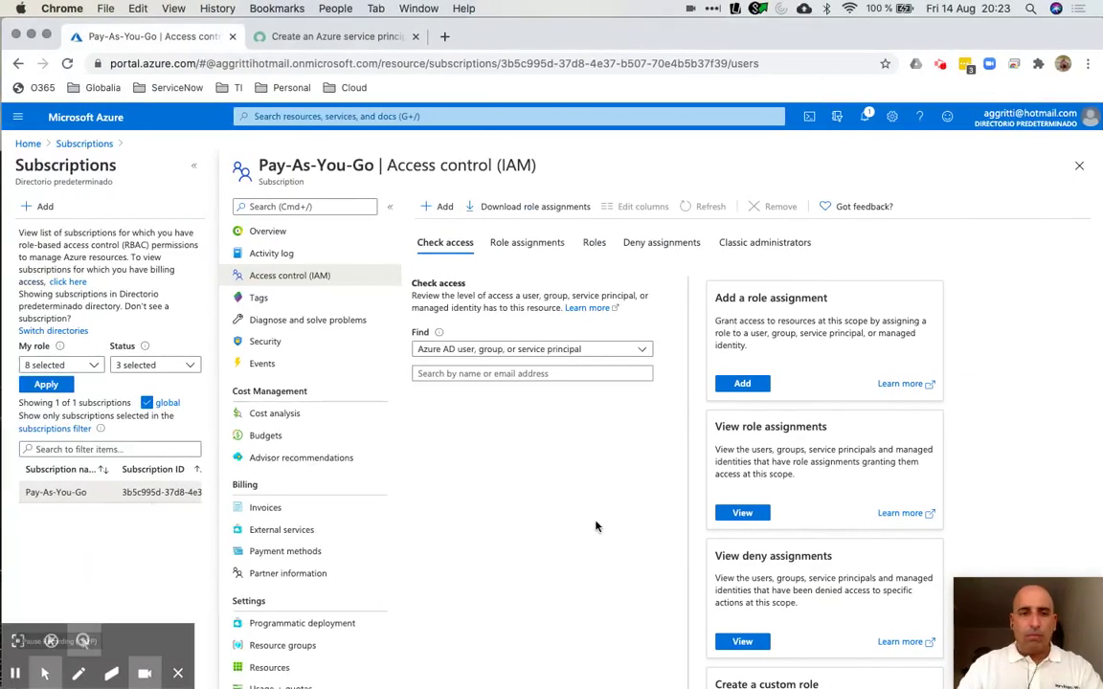
pyautogui.hotkey('ctrl', 'Right')
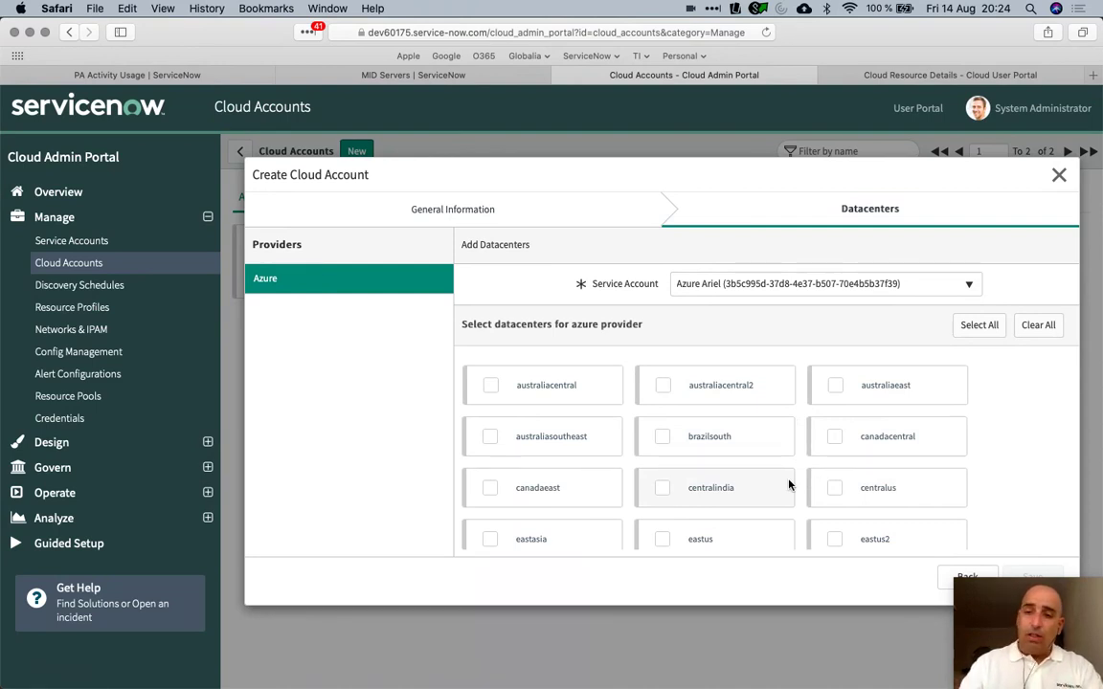
# Select the northeurope datacenter for the Azure provider and save the cloud account
pyautogui.scroll(-2, 1018, 477)
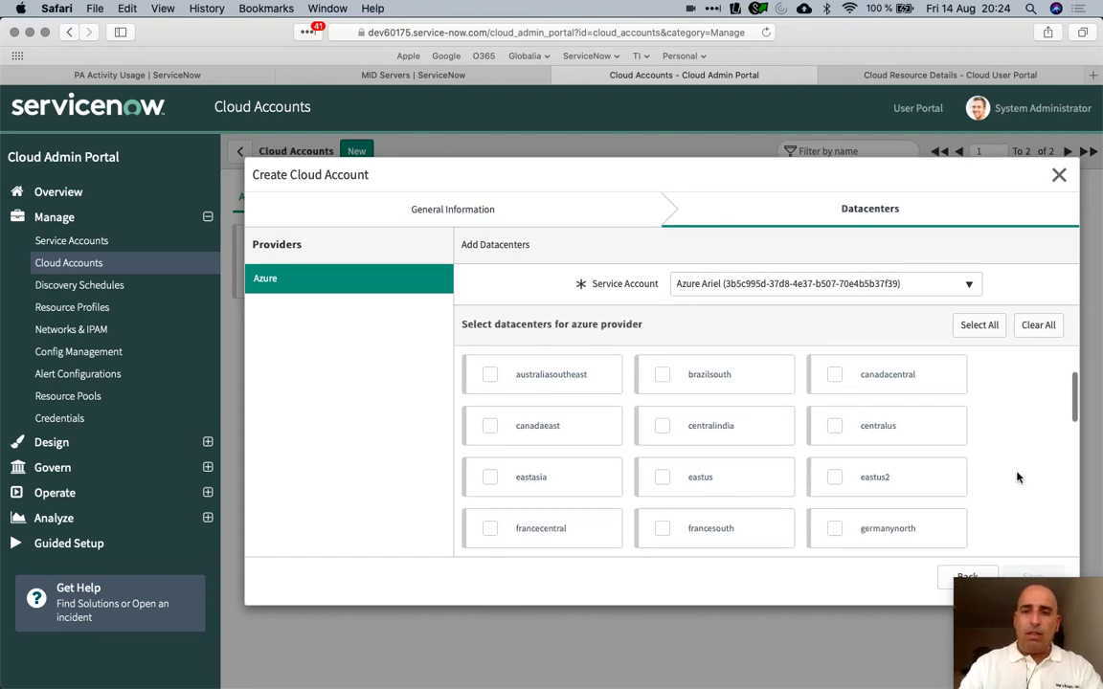
pyautogui.scroll(-2, 1018, 476)
pyautogui.scroll(-4, 1018, 477)
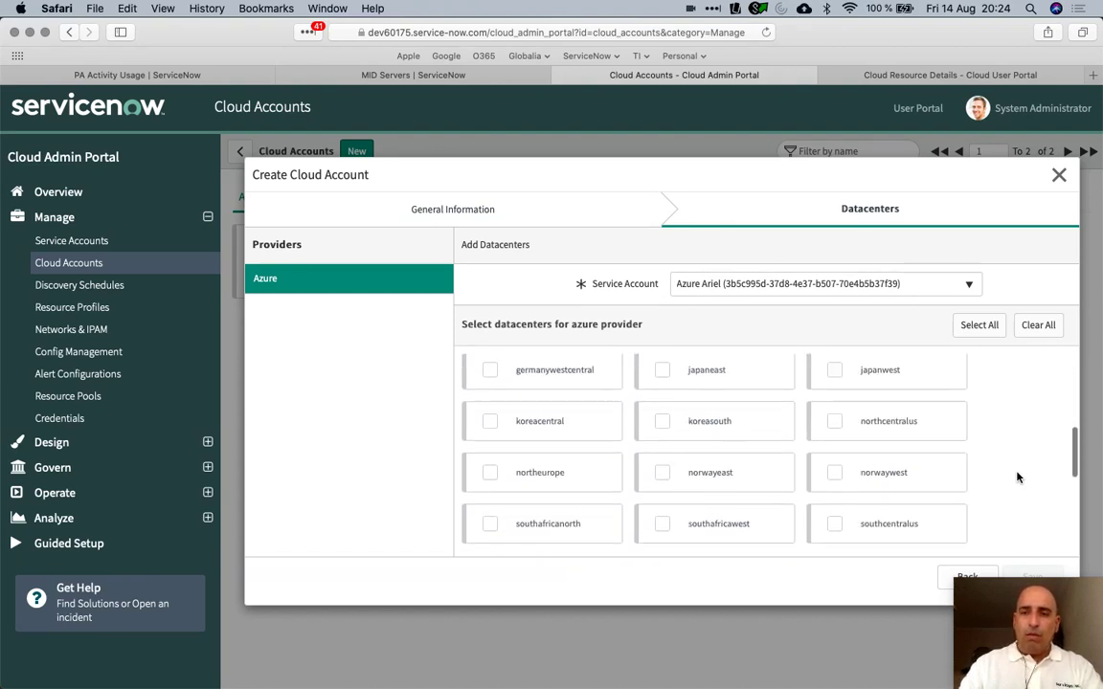
pyautogui.scroll(-2, 1018, 477)
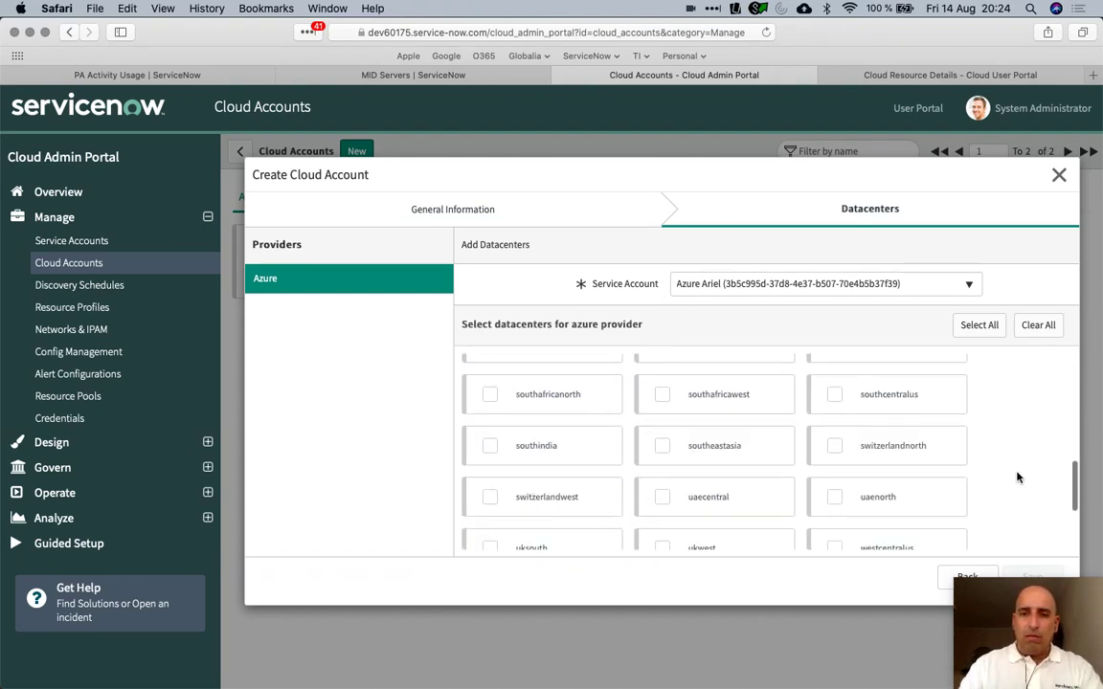
pyautogui.scroll(3, 1018, 477)
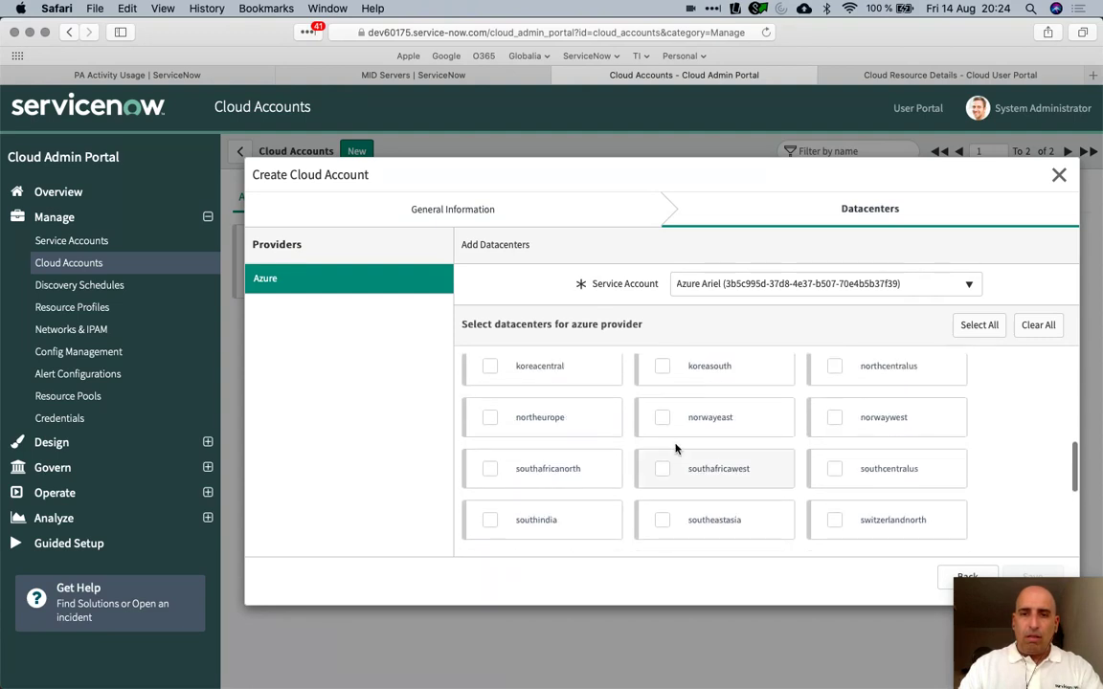
pyautogui.click(489, 417)
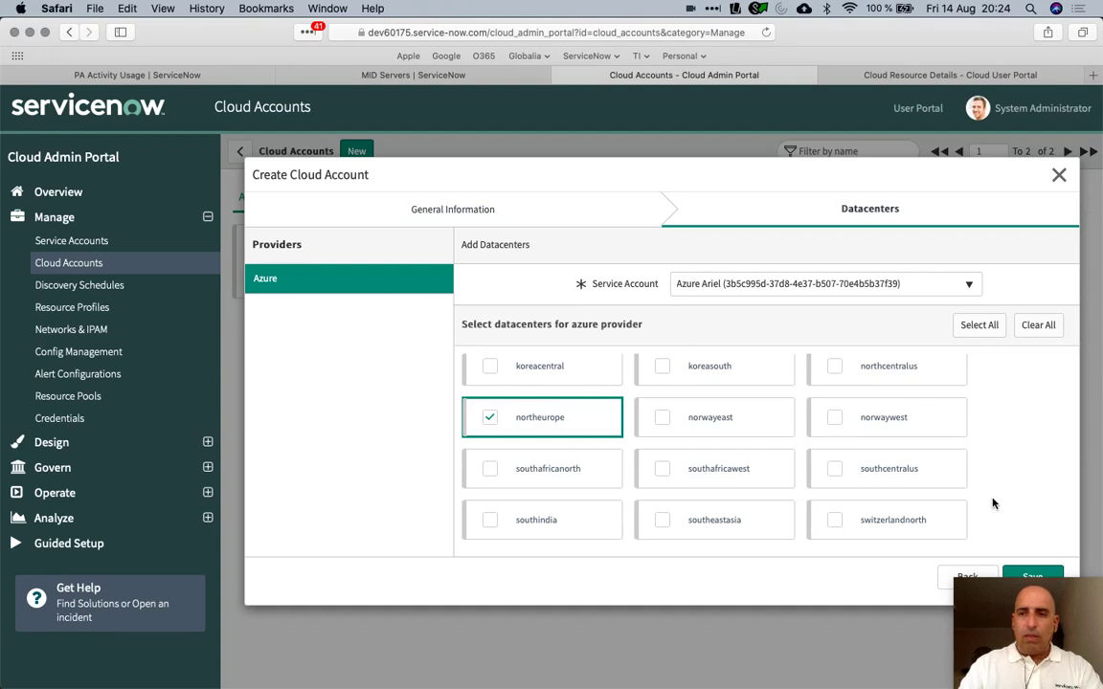
pyautogui.click(1015, 574)
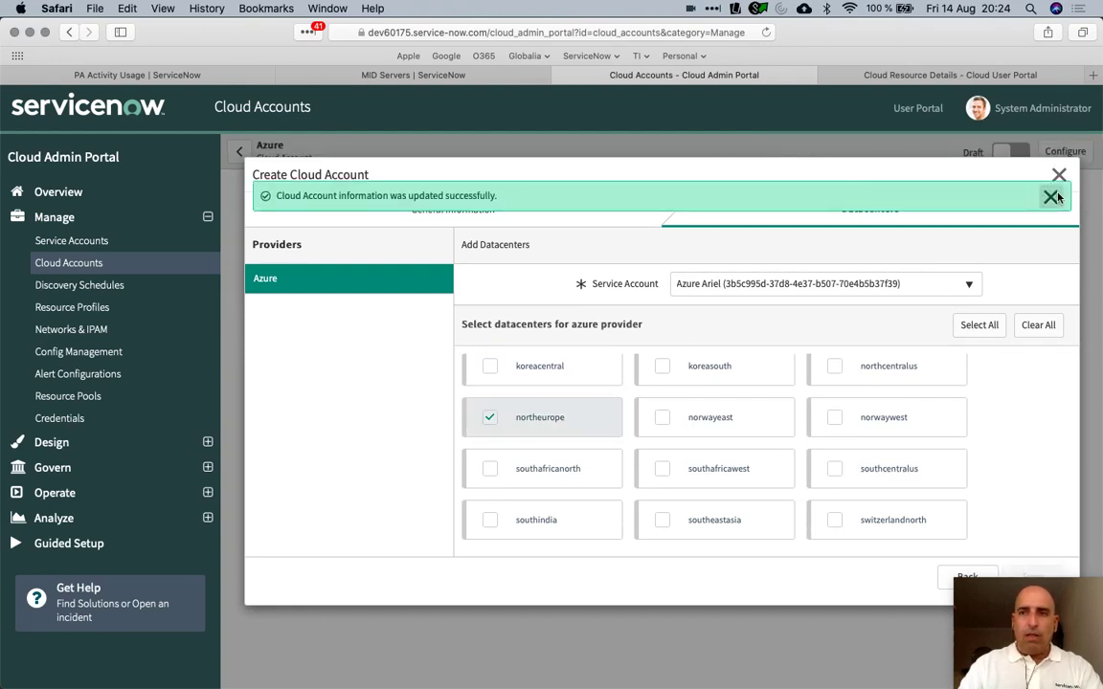
# Dismiss the notification, close the Create Cloud Account dialog and start discovery for the northeurope datacenter
pyautogui.click(1054, 191)
pyautogui.click(1058, 178)
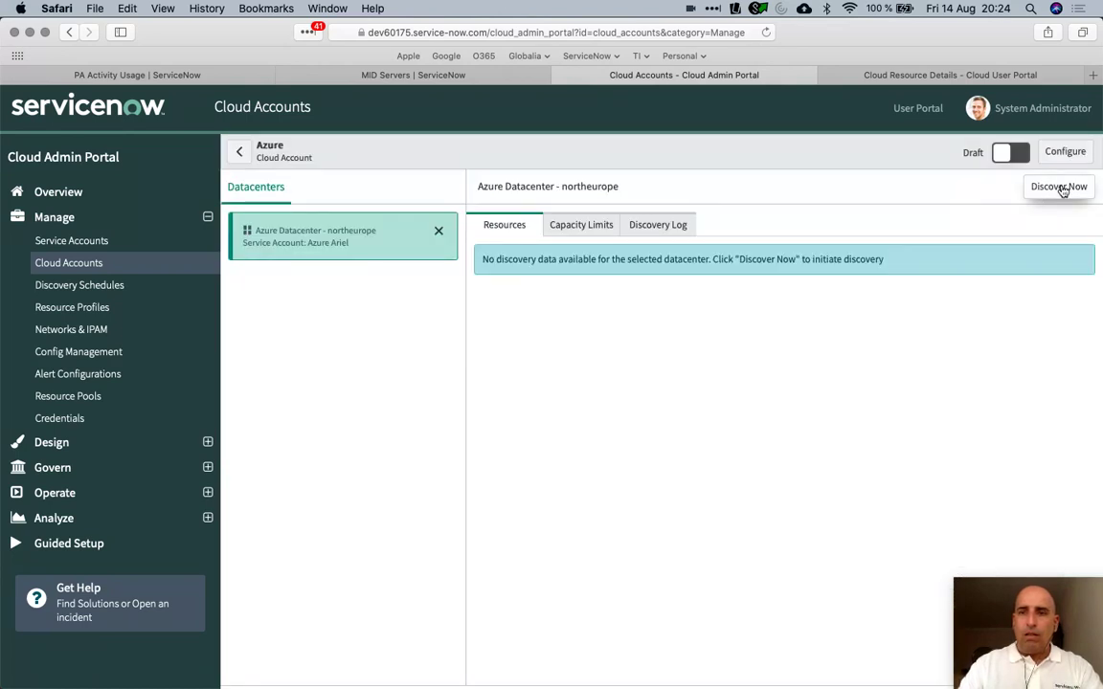
pyautogui.click(1059, 188)
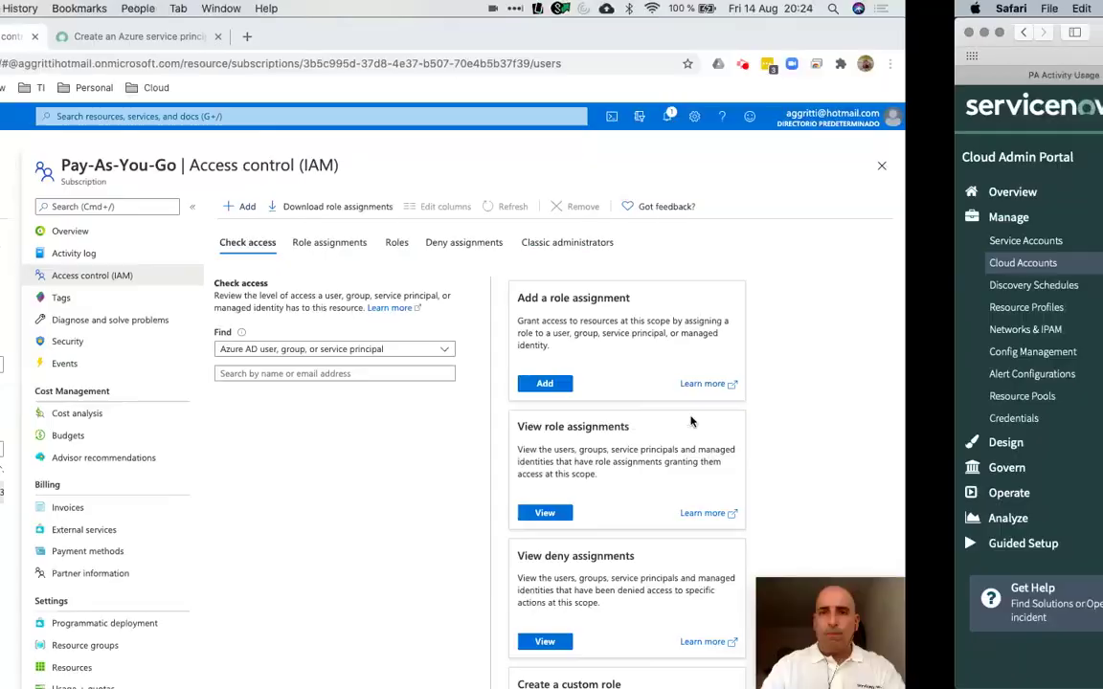
# Check the Azure virtual machines list in Chrome, then return to Safari and examine the northeurope datacenter's discovery log
pyautogui.hotkey('ctrl', 'Left')
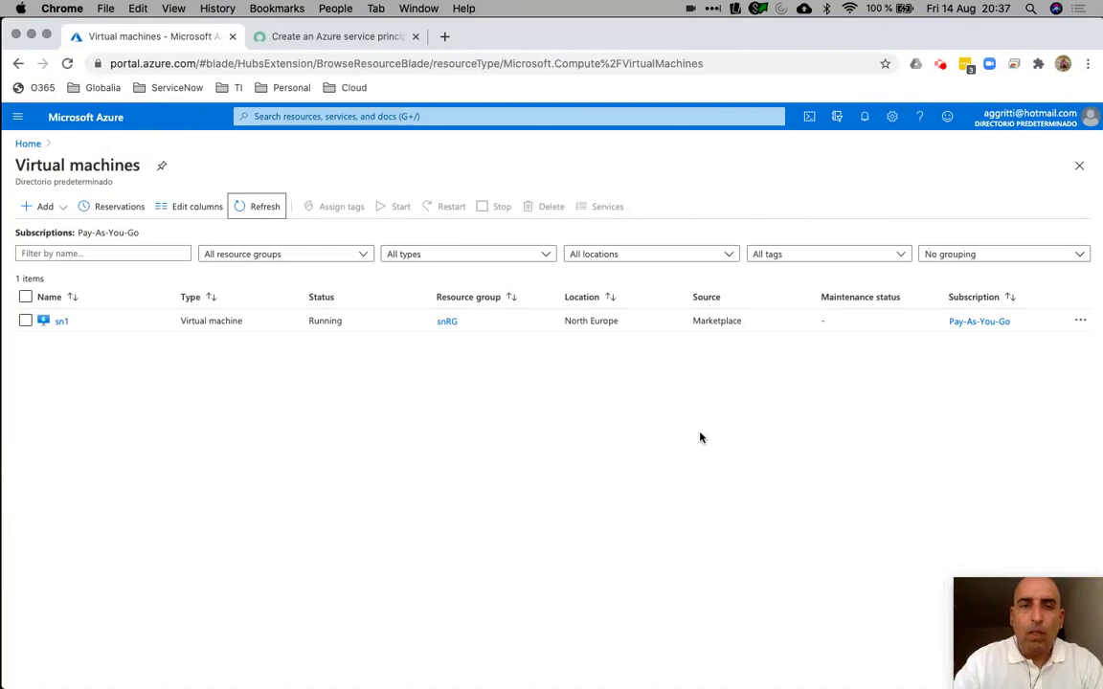
pyautogui.hotkey('ctrl', 'Right')
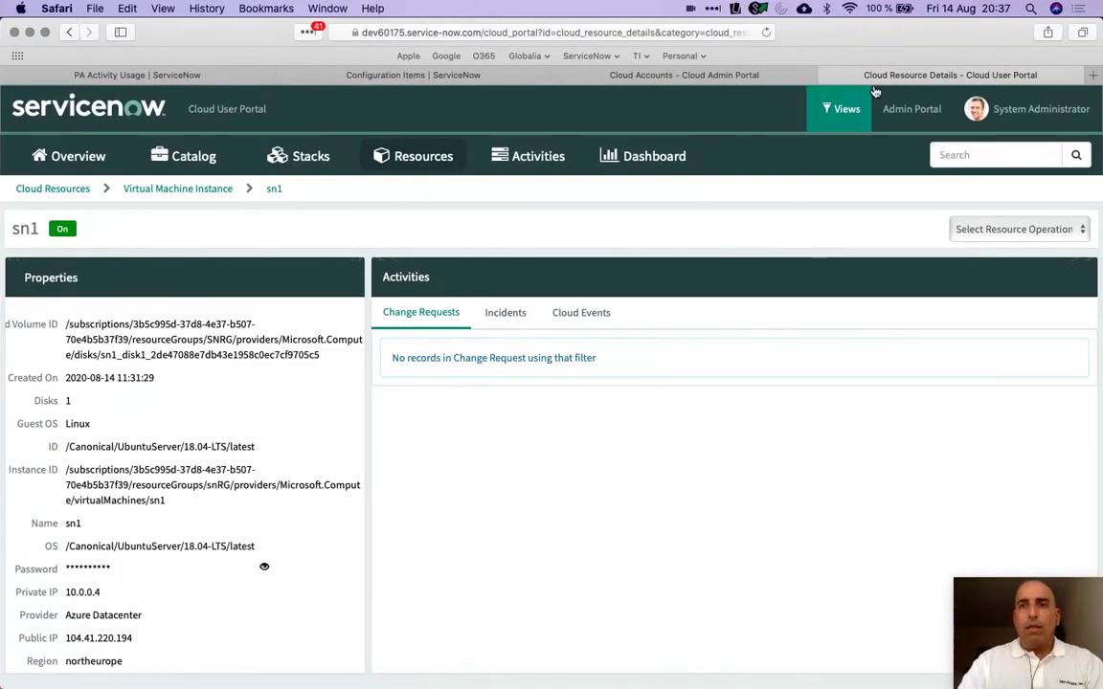
pyautogui.click(620, 76)
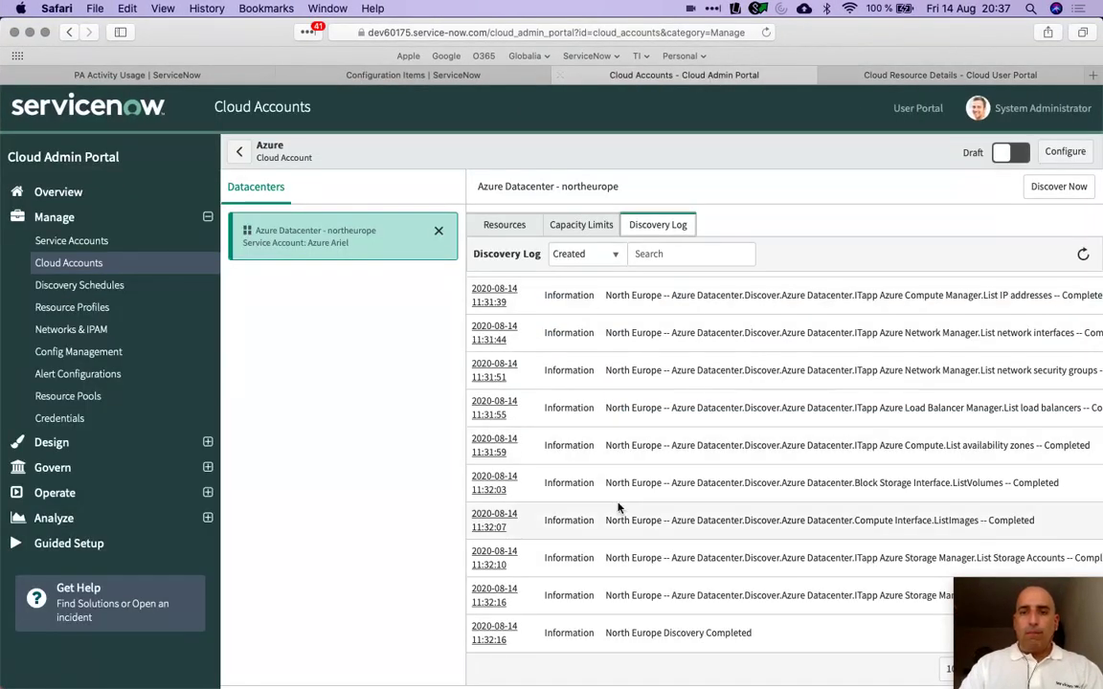
pyautogui.click(652, 462)
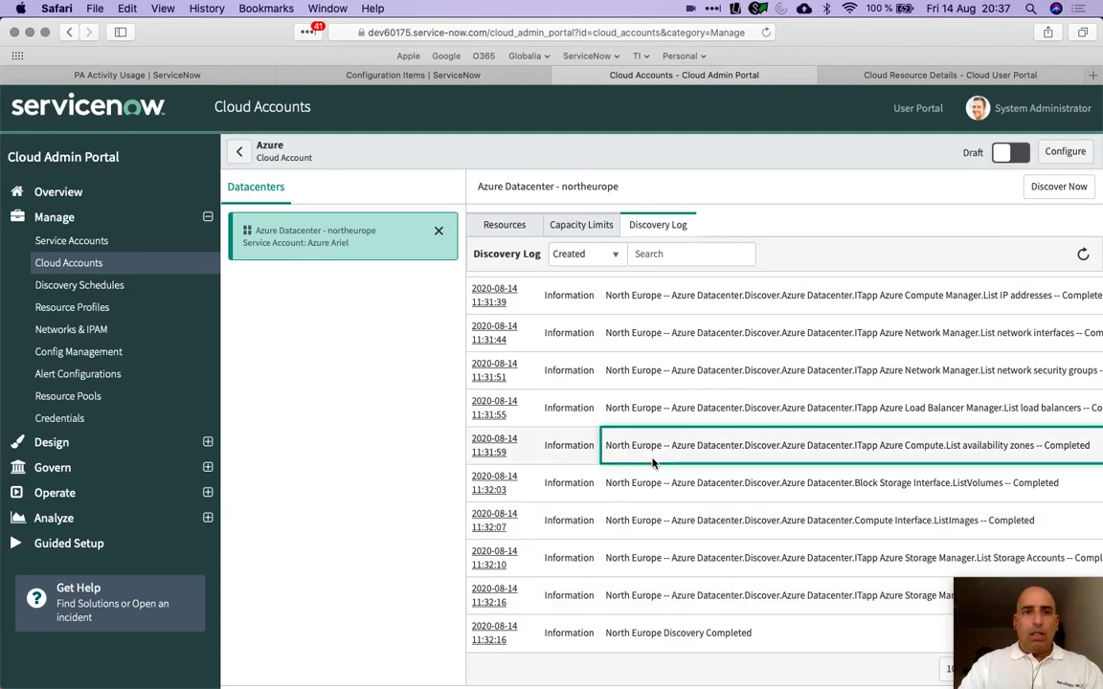
# Switch to the Azure portal in Chrome and reopen the virtual machines list from the home page
pyautogui.hotkey('ctrl', 'Left')
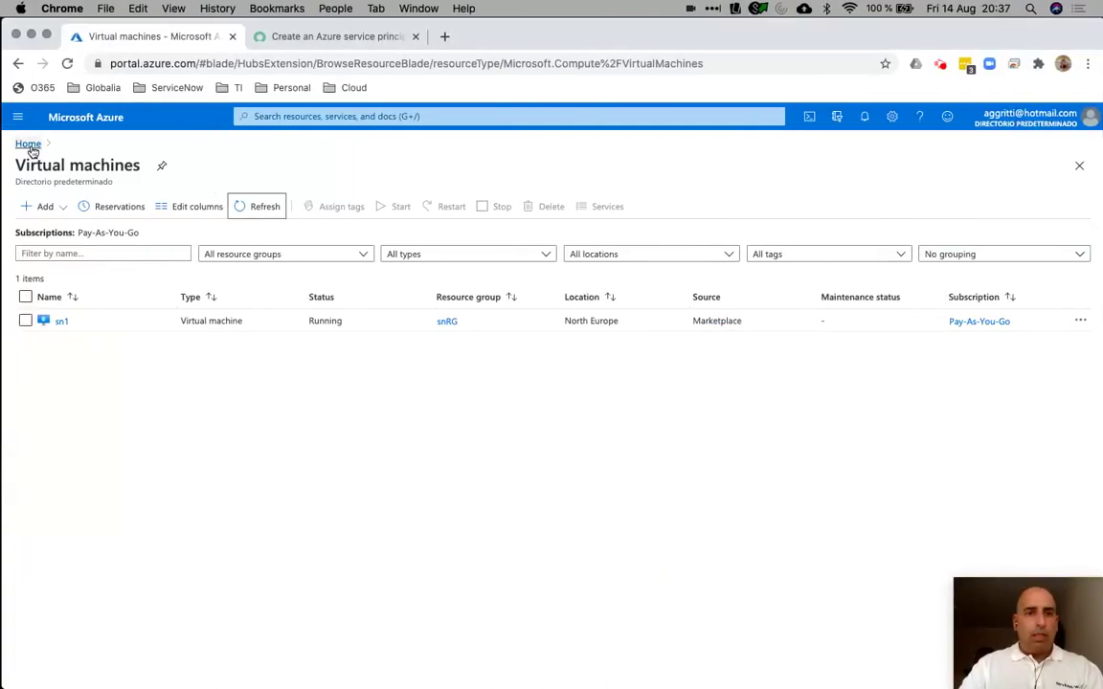
pyautogui.click(27, 144)
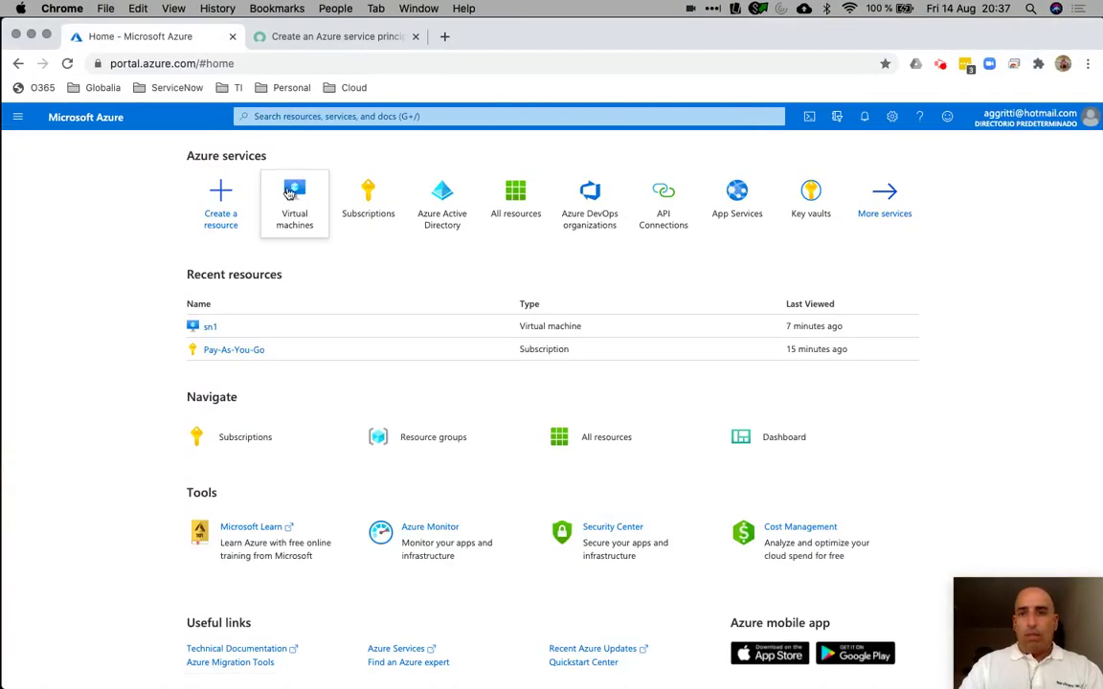
pyautogui.click(291, 192)
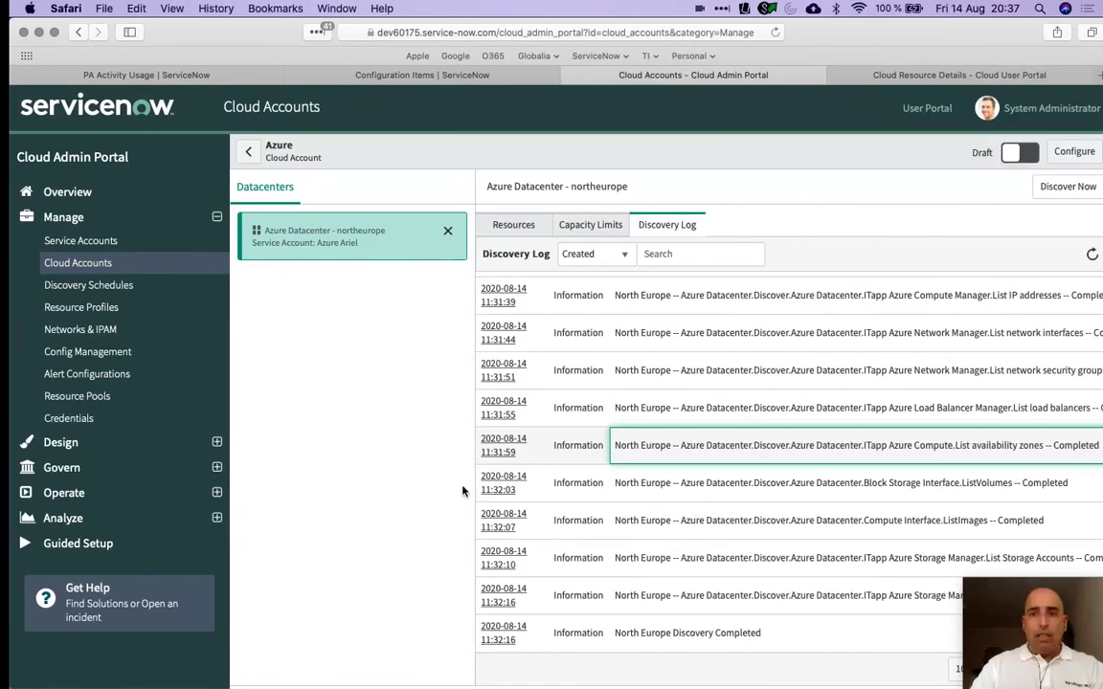
# In the Cloud Admin Portal, show the northeurope datacenter's discovered resources and open the sn1 record under Virtual Machine Instances
pyautogui.click(505, 229)
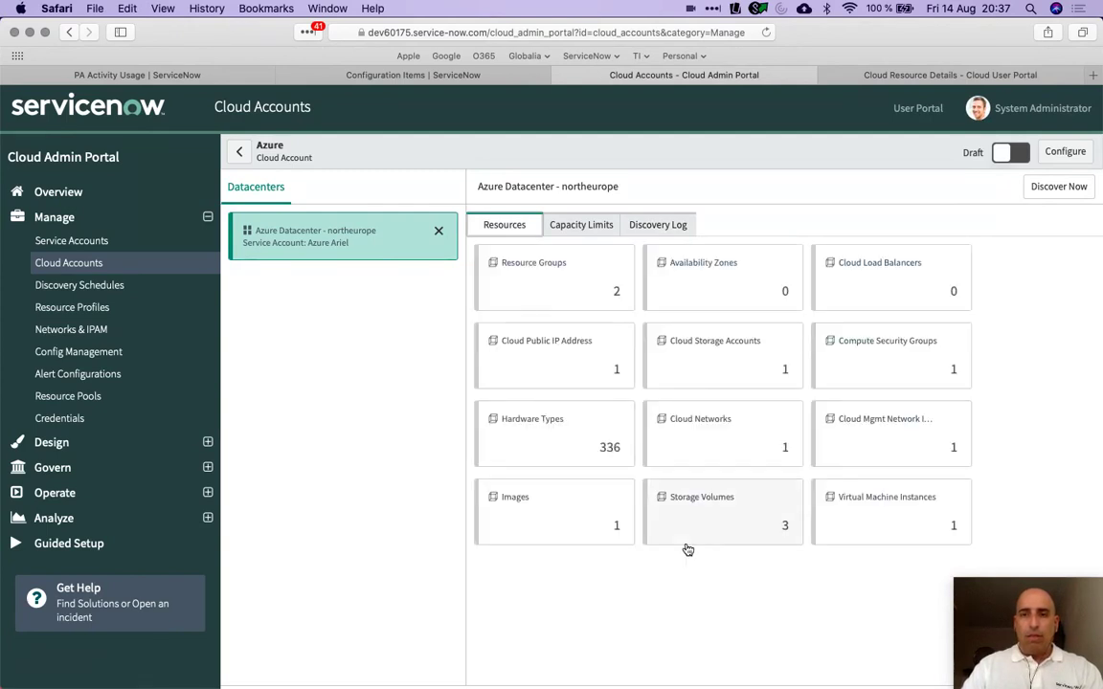
pyautogui.click(898, 506)
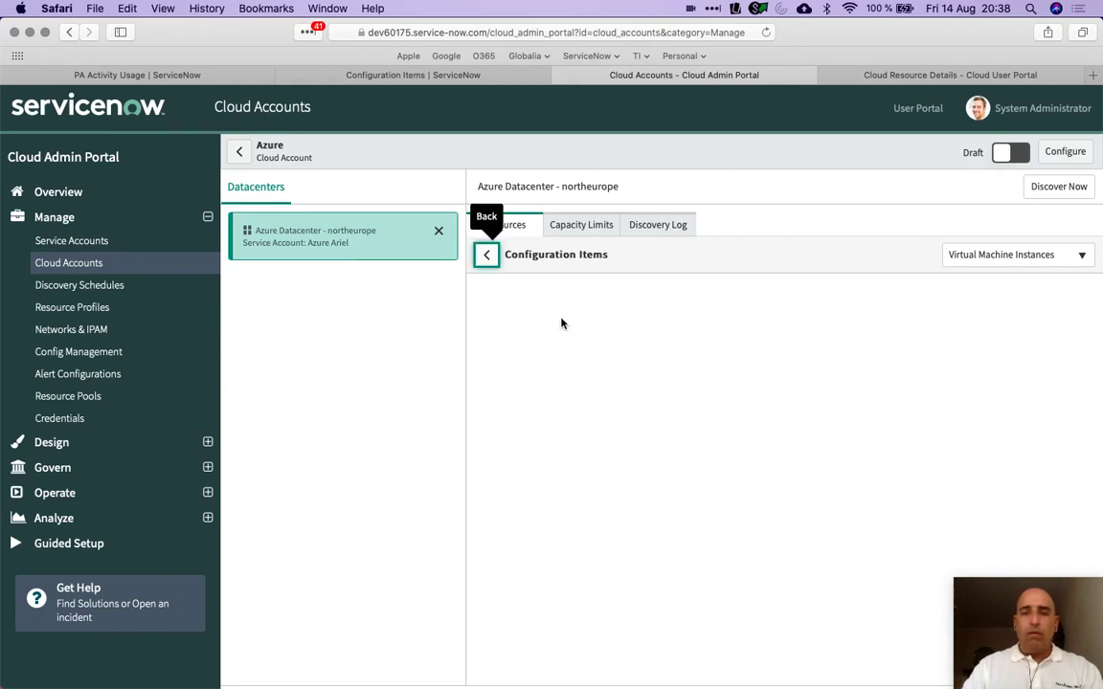
pyautogui.click(478, 363)
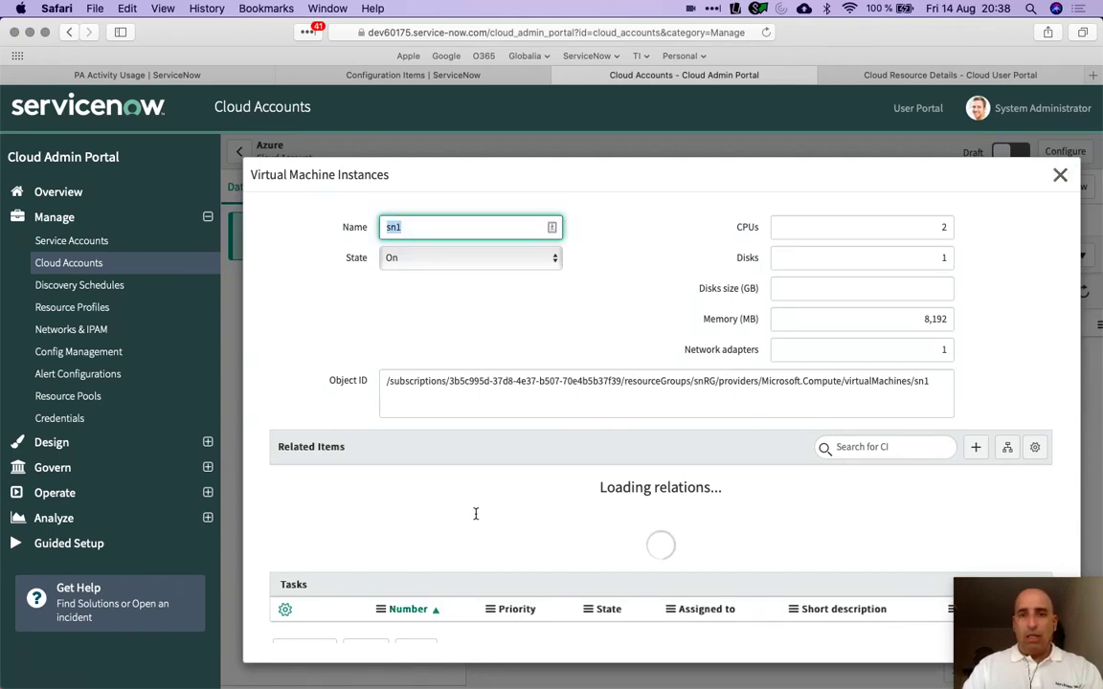
# Review the related items of the sn1 virtual machine instance and close its record
pyautogui.scroll(-3, 476, 510)
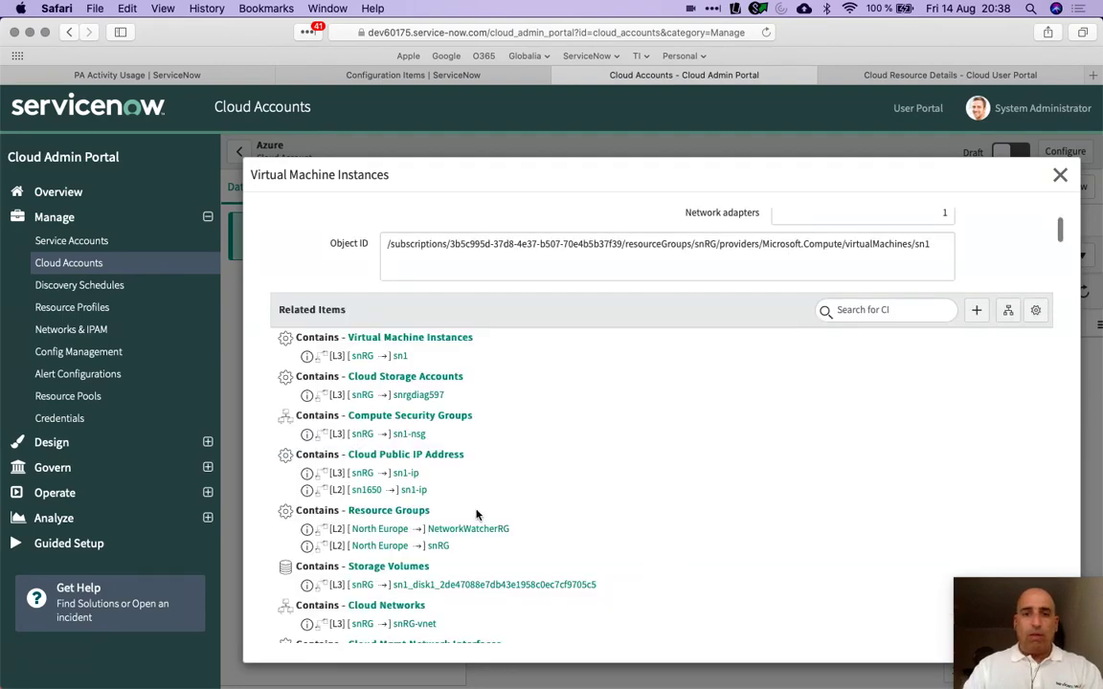
pyautogui.scroll(-3, 475, 512)
pyautogui.scroll(-7, 475, 515)
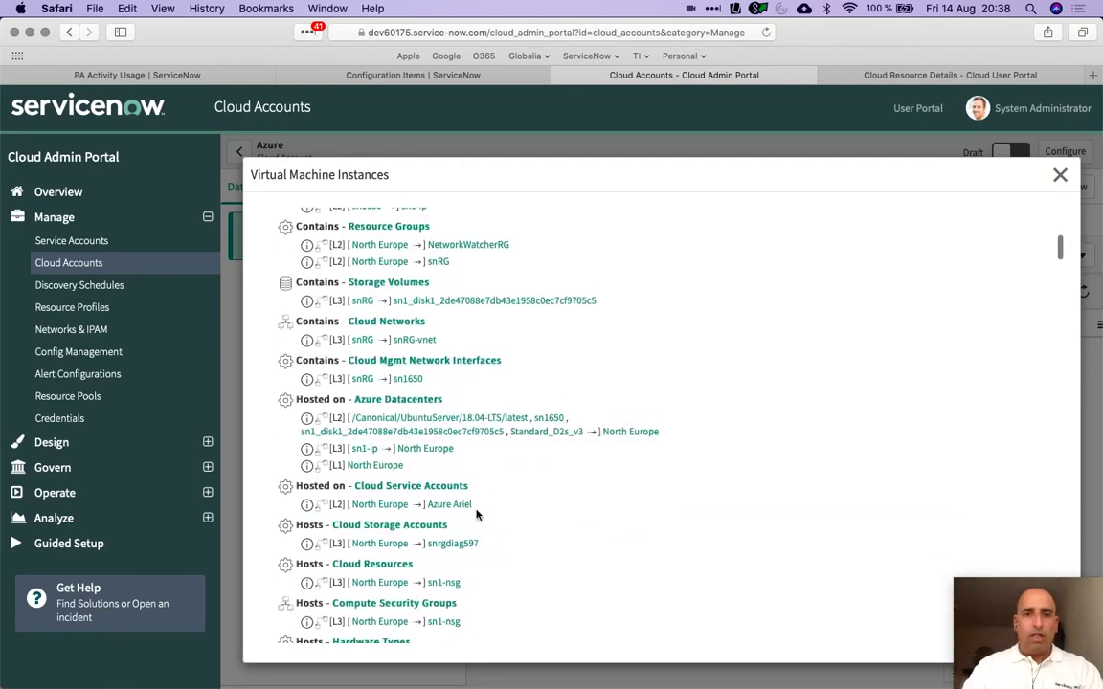
pyautogui.scroll(-10, 476, 515)
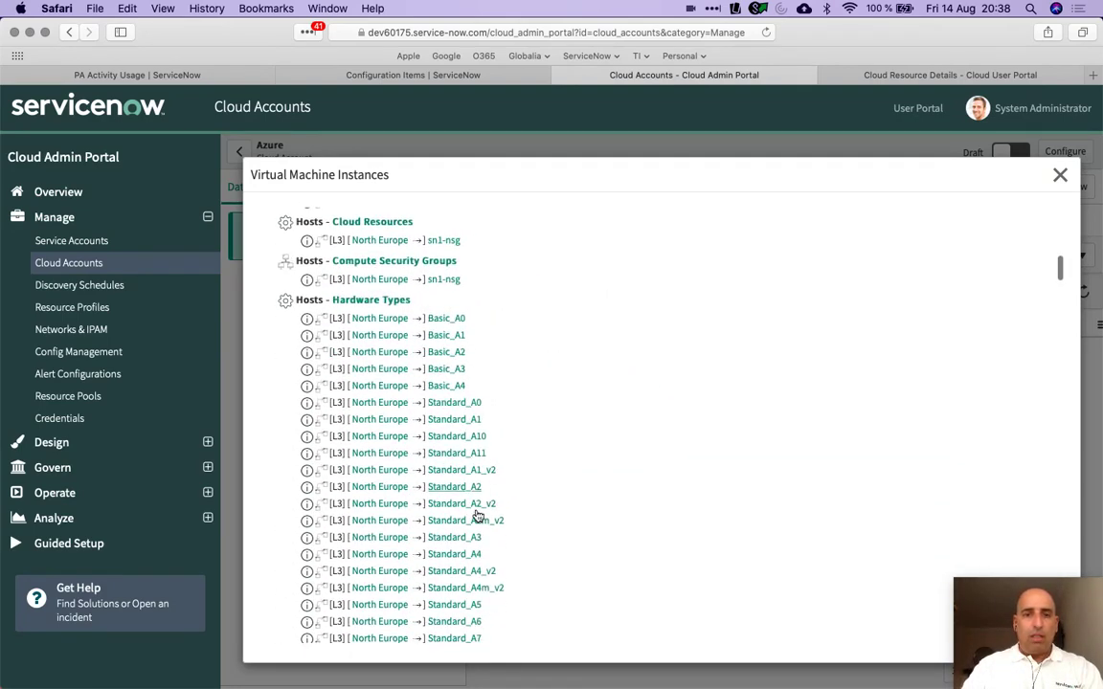
pyautogui.scroll(-15, 476, 515)
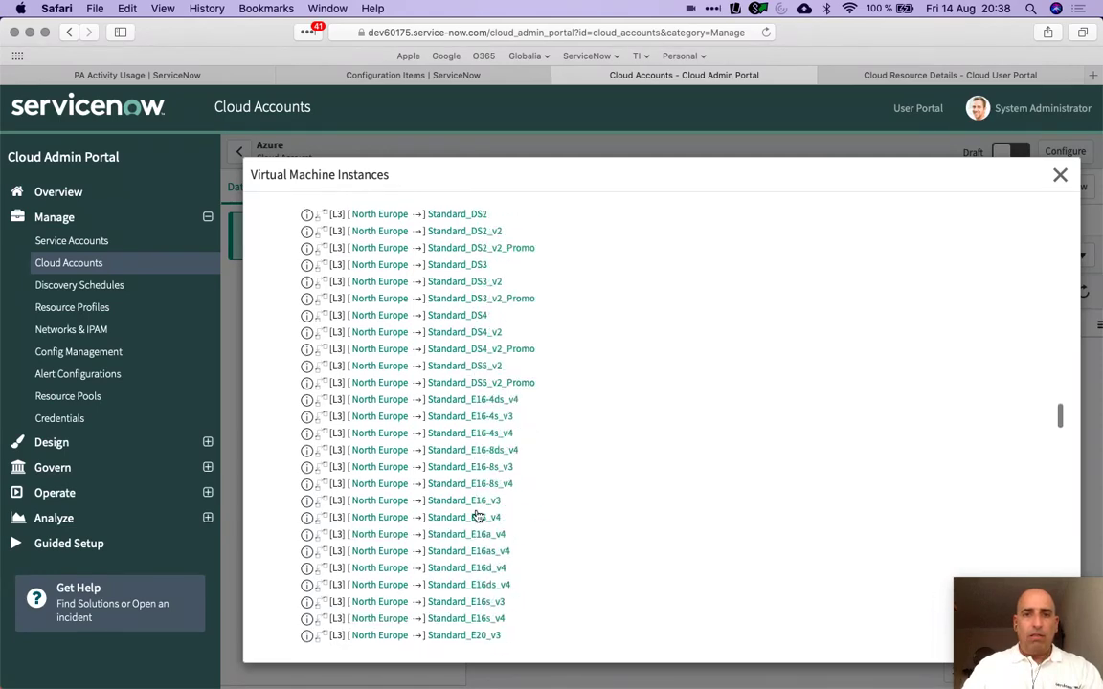
pyautogui.scroll(10, 476, 515)
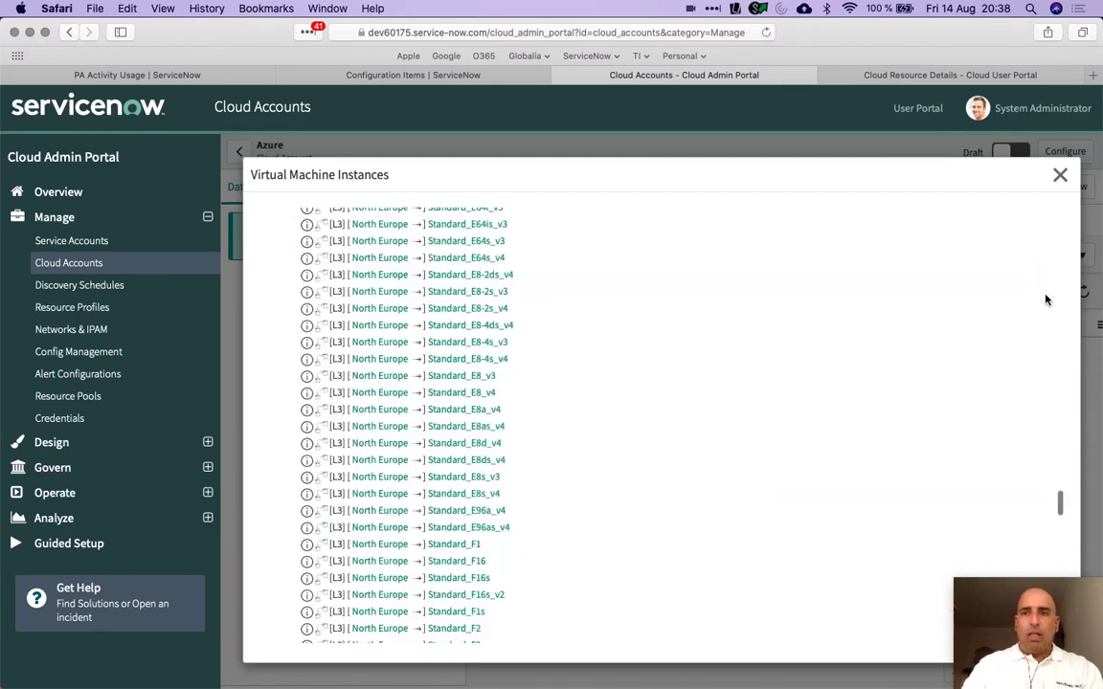
pyautogui.click(1060, 174)
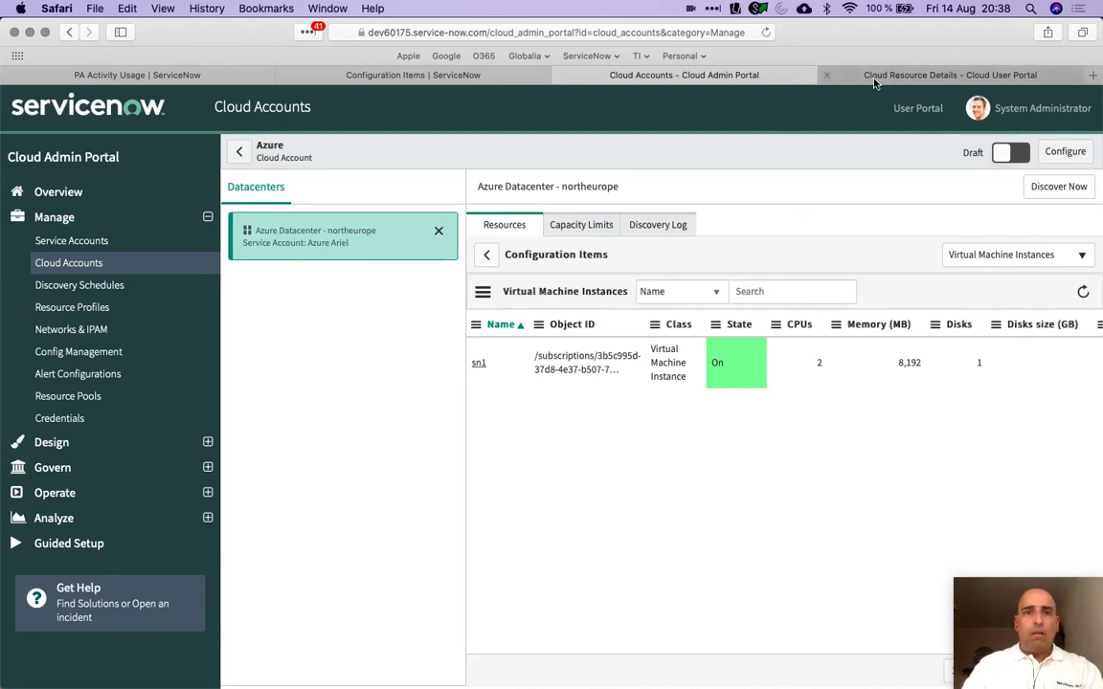
# Examine the classes, assignees and creation dates of the configuration items whose names start with sn1
pyautogui.click(459, 80)
pyautogui.scroll(3, 394, 313)
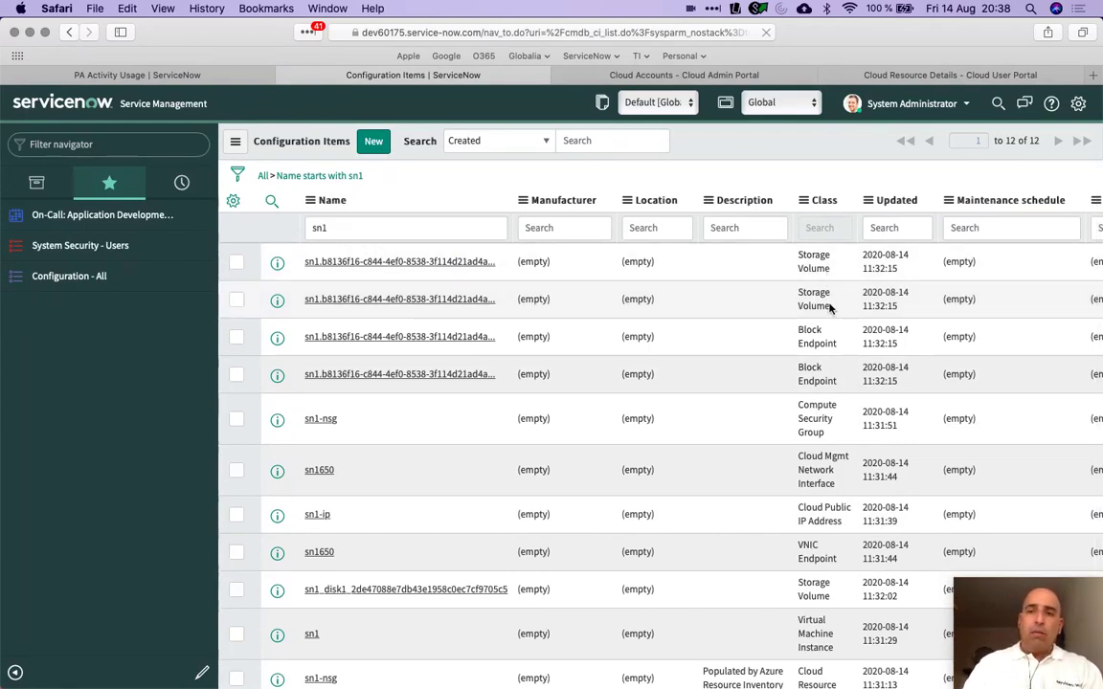
pyautogui.scroll(-5, 829, 345)
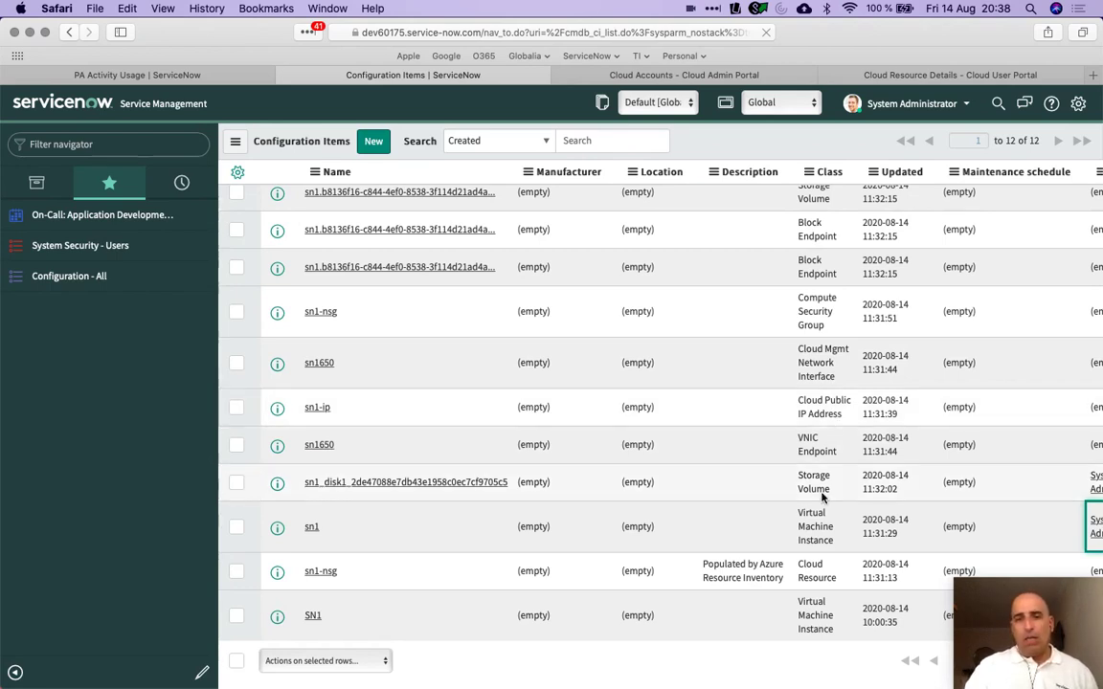
pyautogui.scroll(-1, 821, 497)
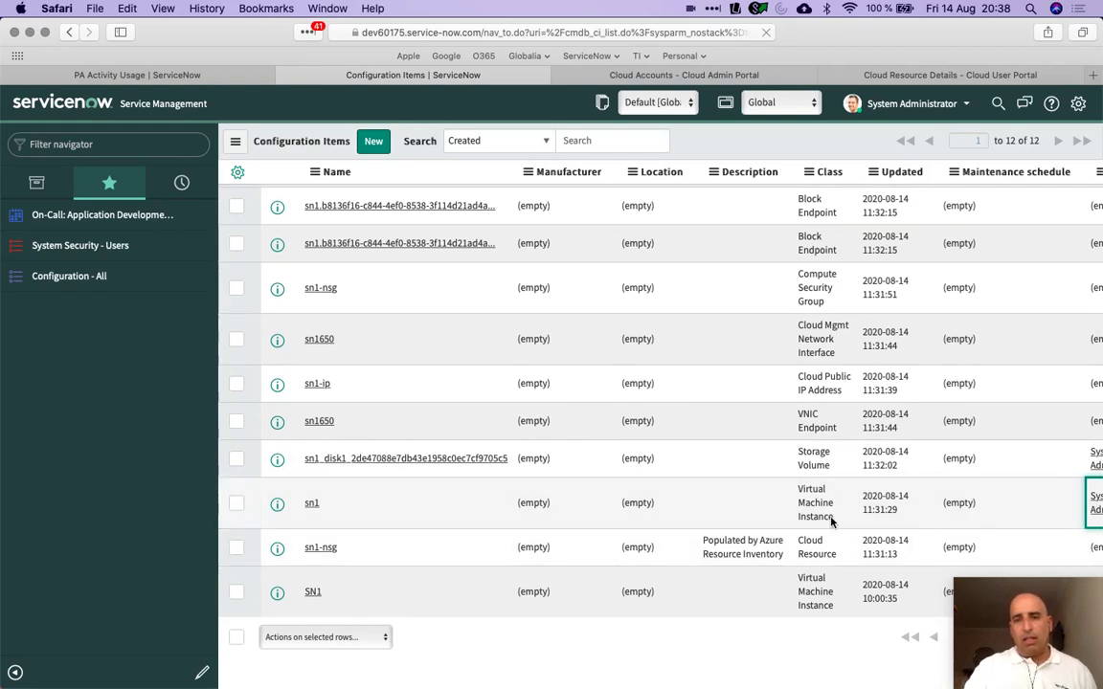
pyautogui.hscroll(5, 997, 517)
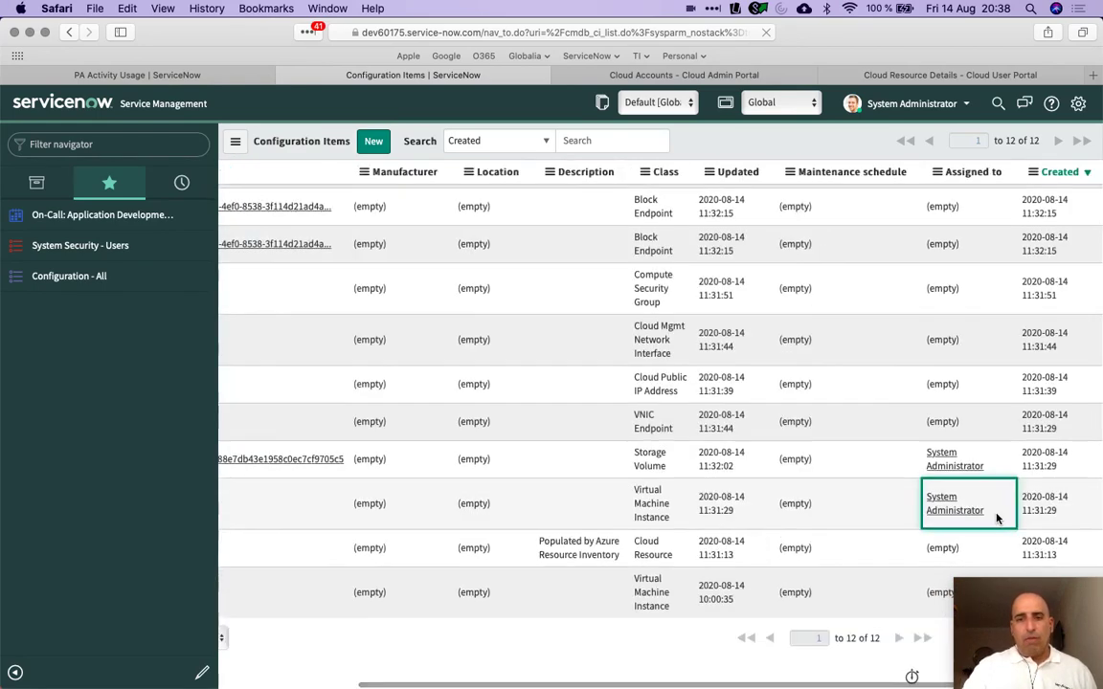
pyautogui.hscroll(-4, 996, 518)
pyautogui.hscroll(5, 996, 517)
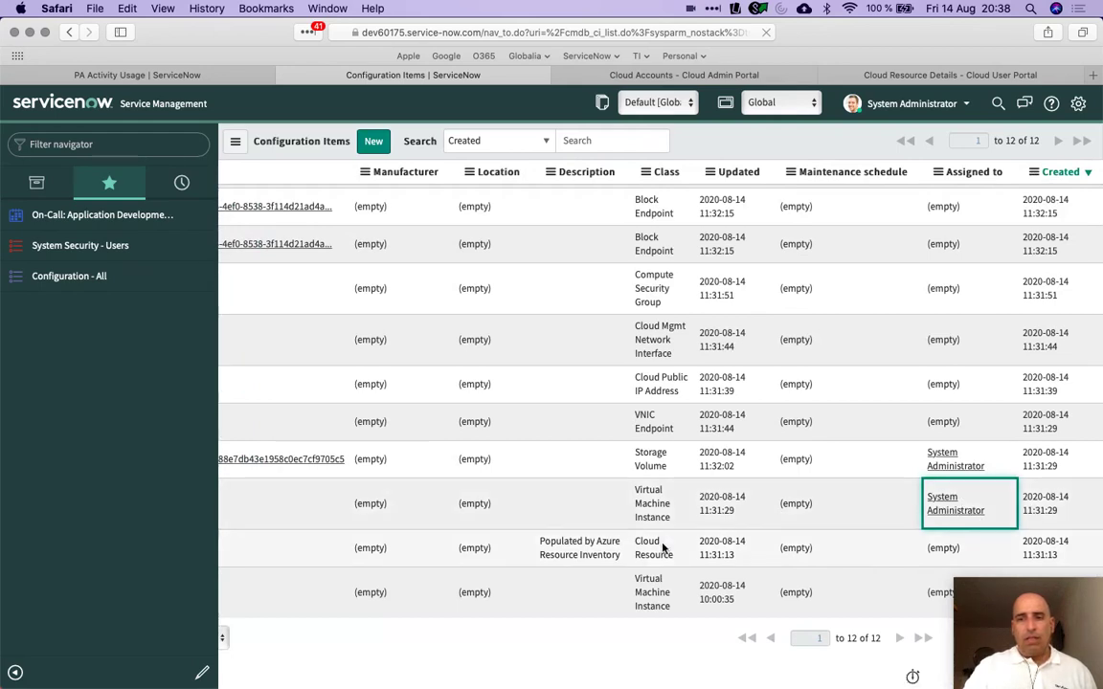
pyautogui.hscroll(-6, 661, 548)
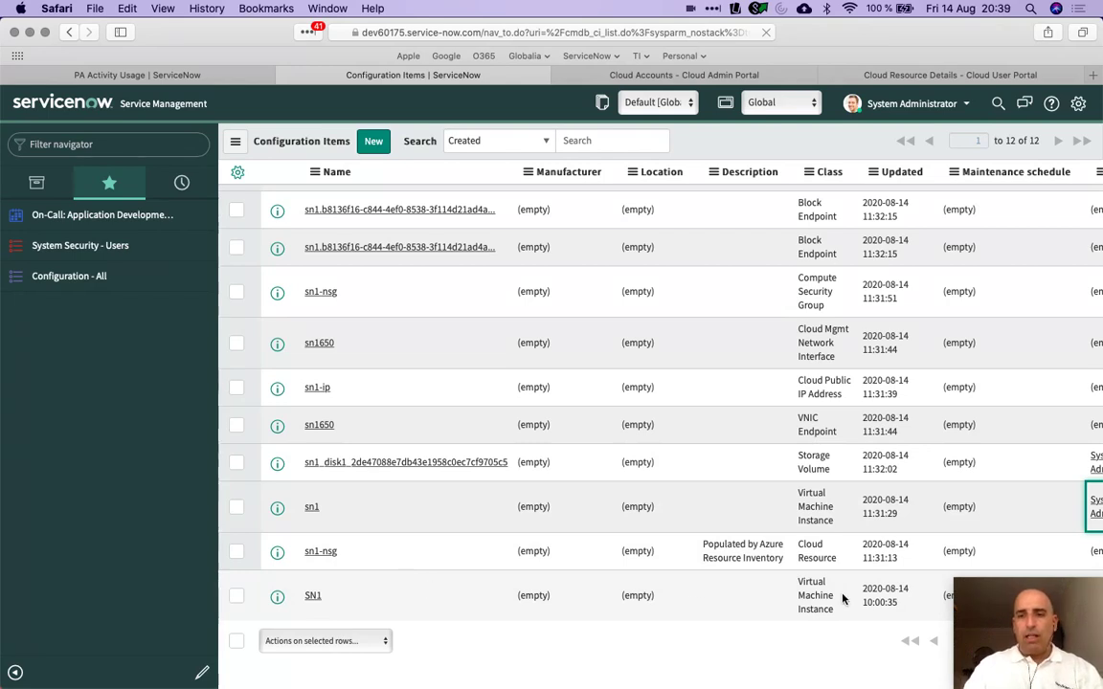
# In the Cloud User Portal, open the sn1 virtual machine instance and run its Virtual Machine Store Extension Interface.Stop operation
pyautogui.click(887, 80)
pyautogui.click(393, 143)
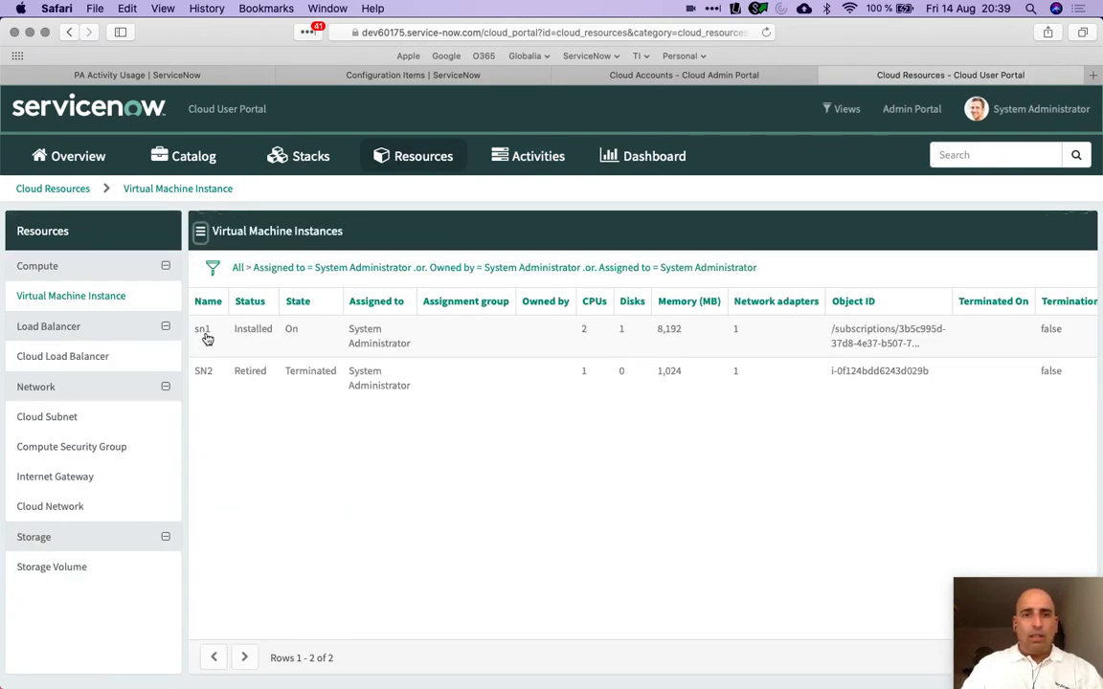
pyautogui.click(204, 335)
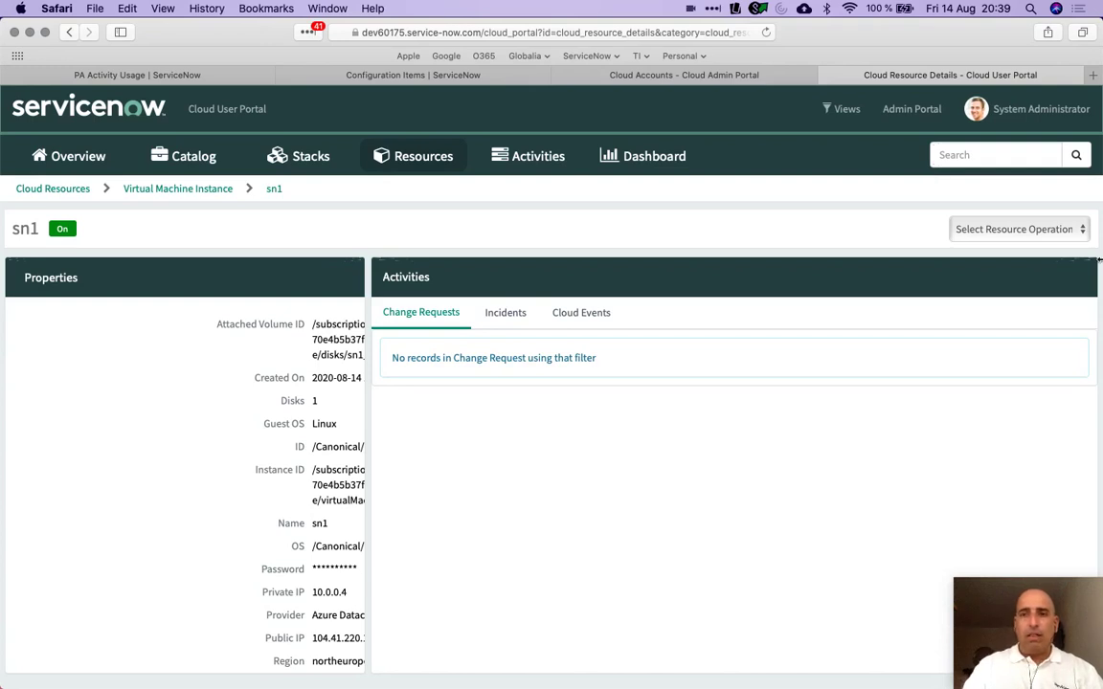
pyautogui.click(1035, 236)
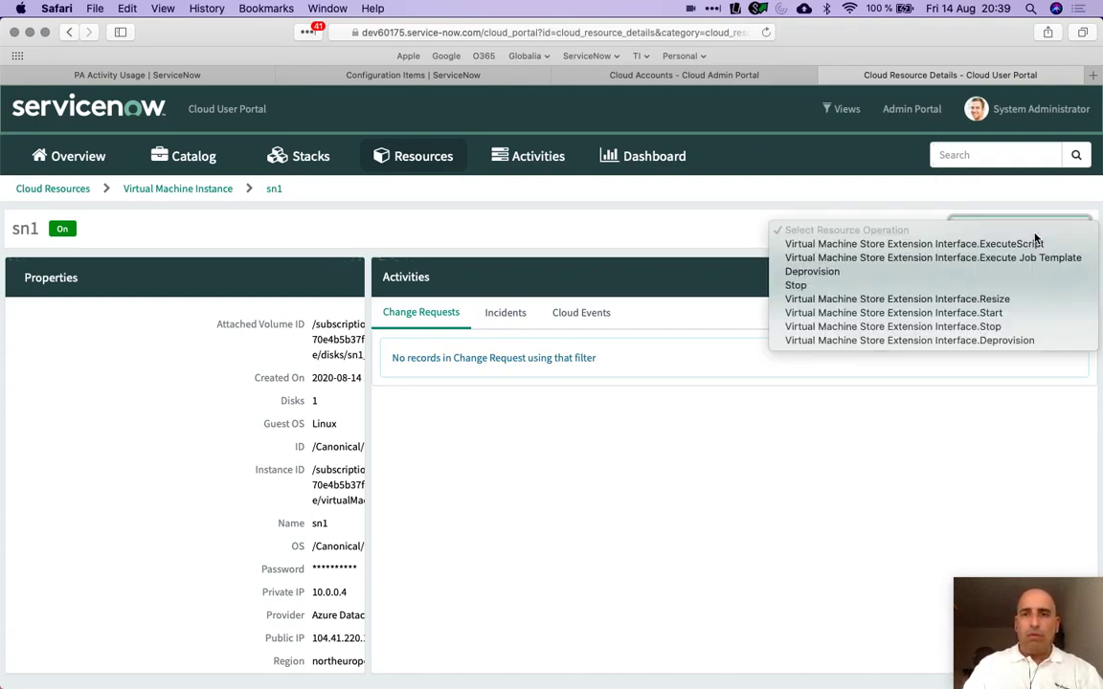
pyautogui.click(1019, 324)
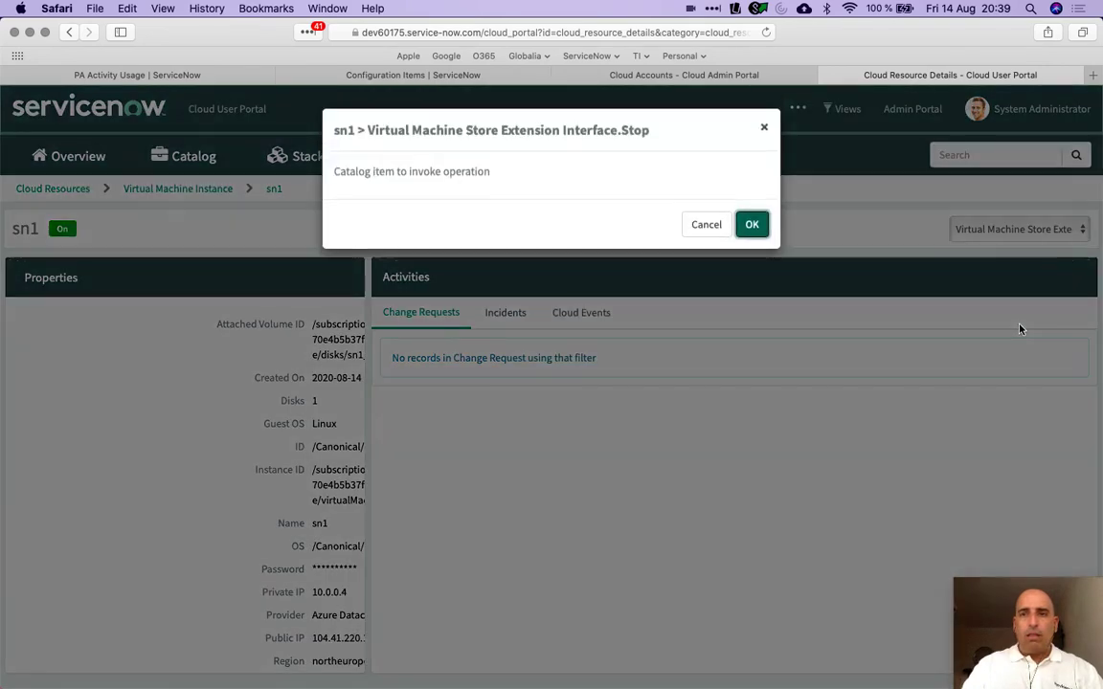
pyautogui.click(761, 228)
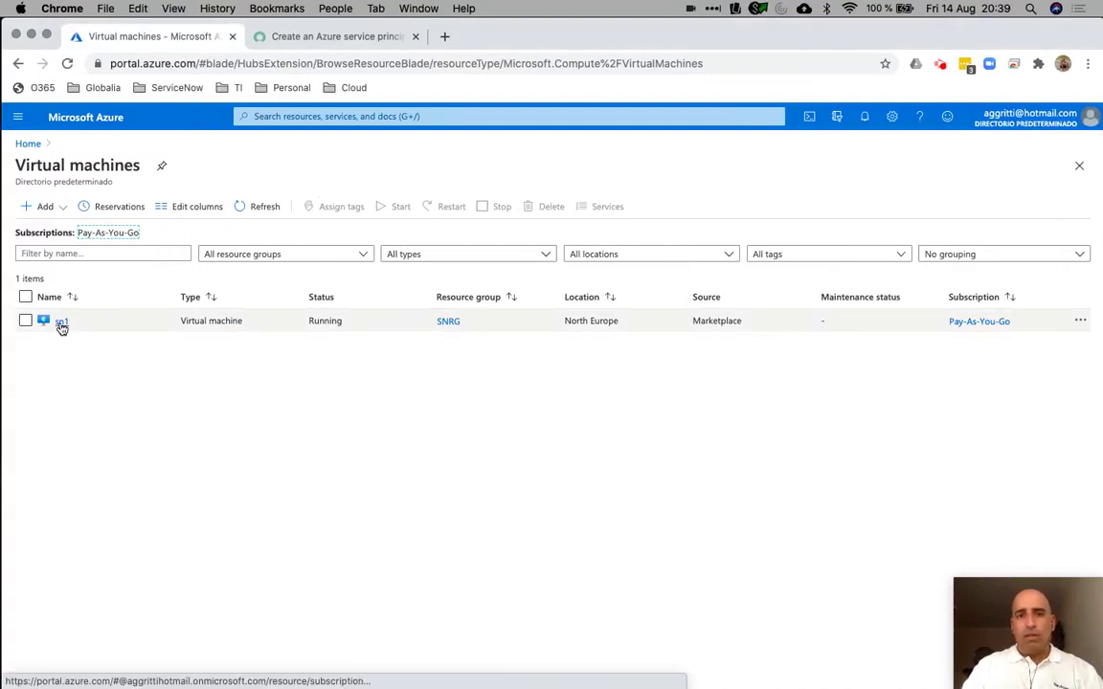
# In the Azure portal, view the sn1 virtual machine's overview and monitor its status by repeatedly refreshing the virtual machines list
pyautogui.click(62, 325)
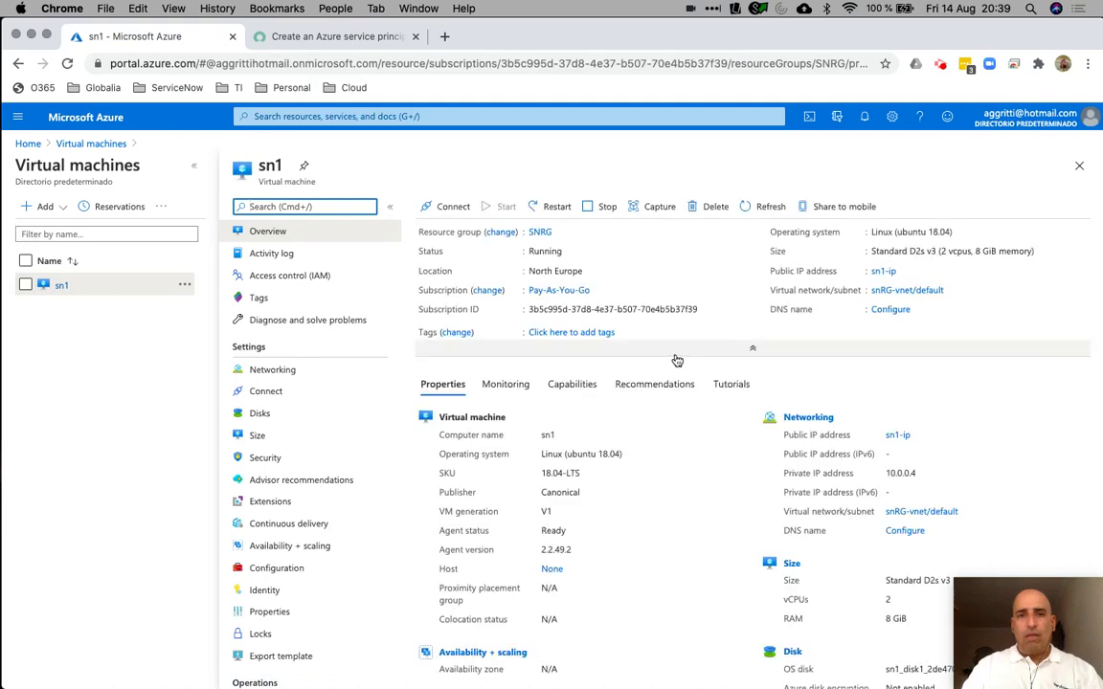
pyautogui.click(16, 65)
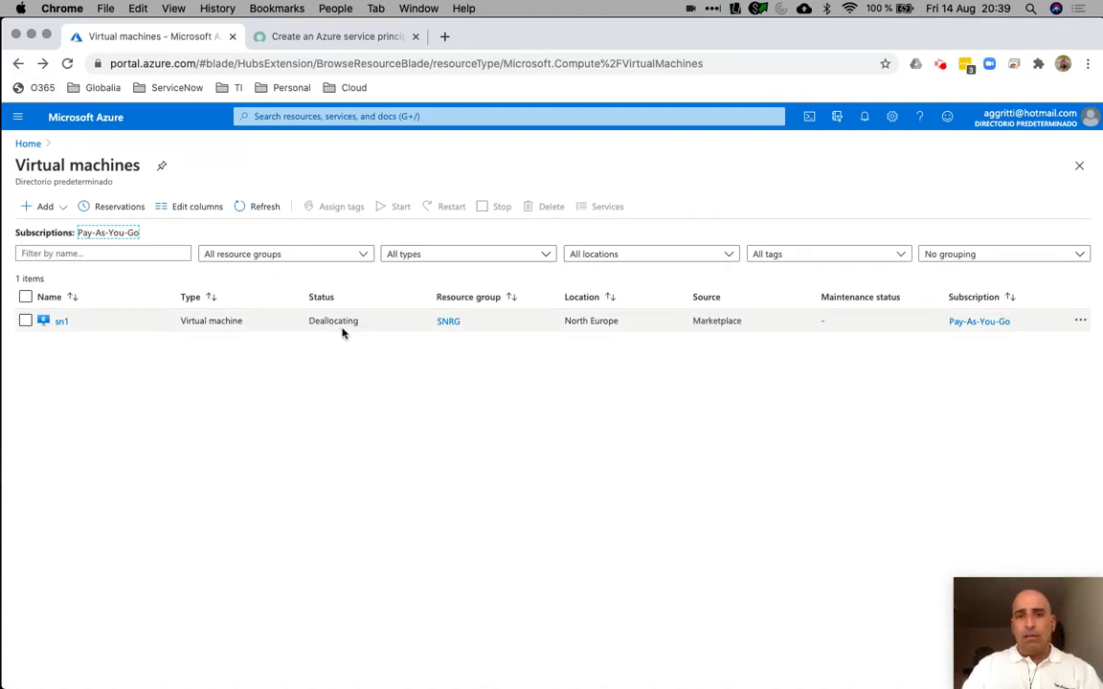
pyautogui.click(259, 209)
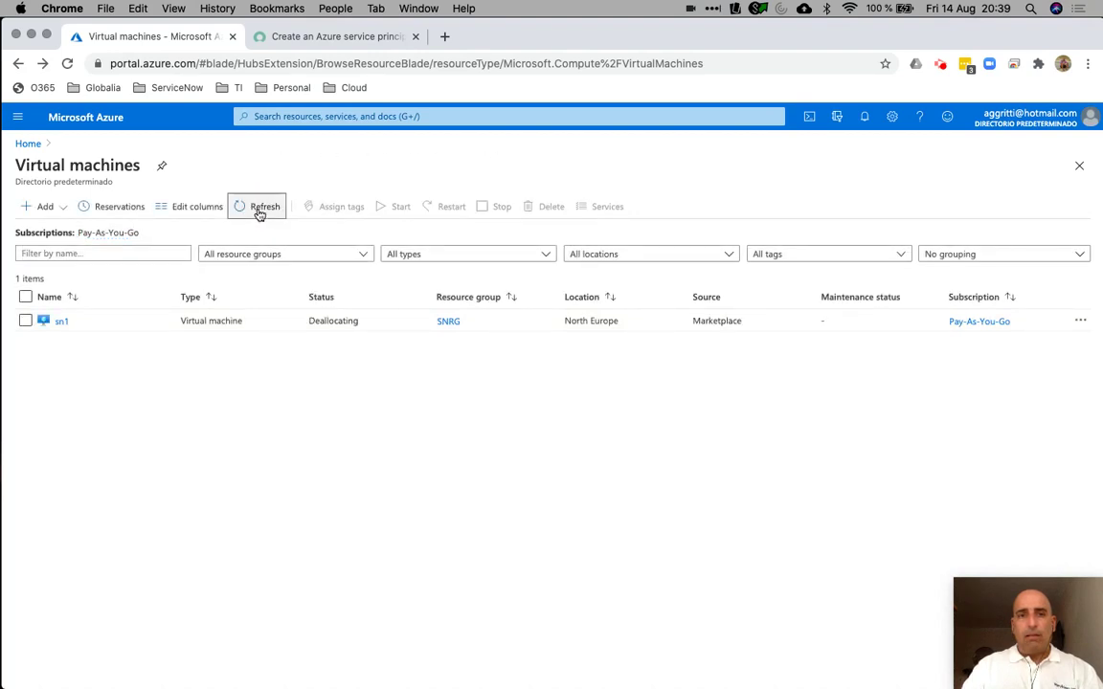
pyautogui.click(259, 208)
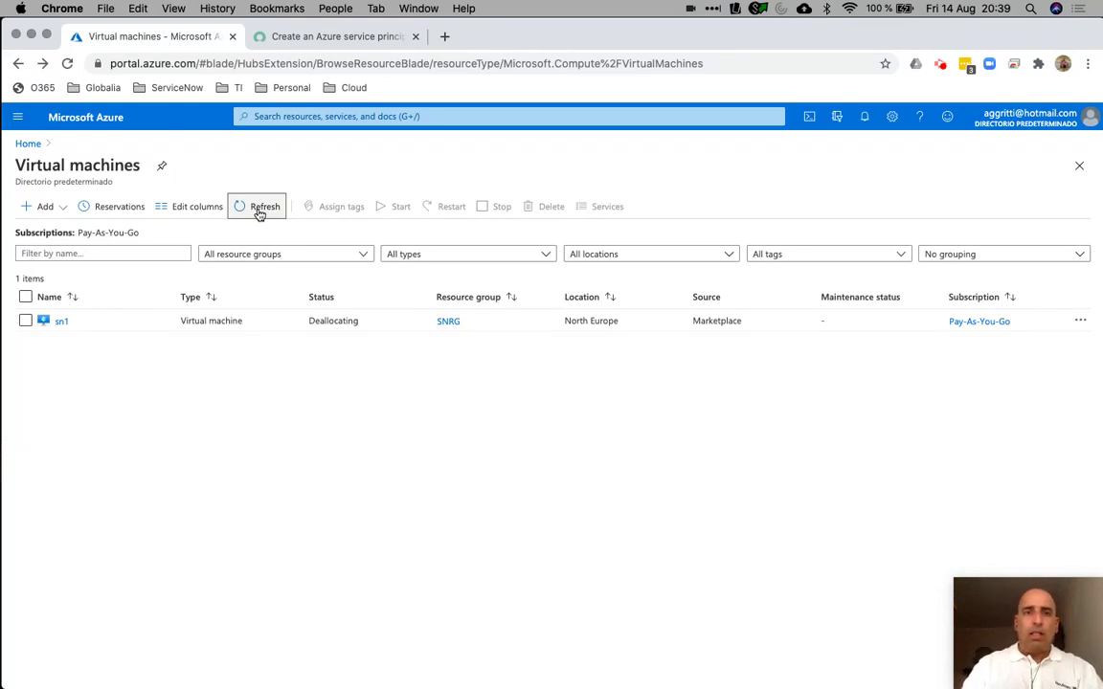
pyautogui.click(259, 209)
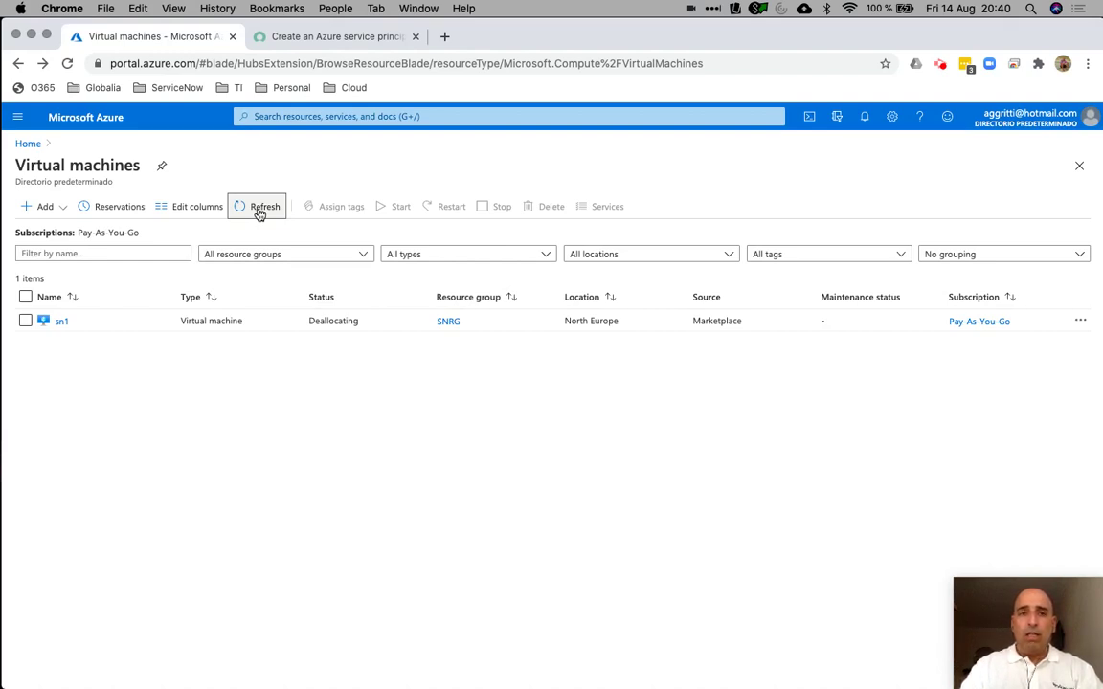
pyautogui.click(261, 207)
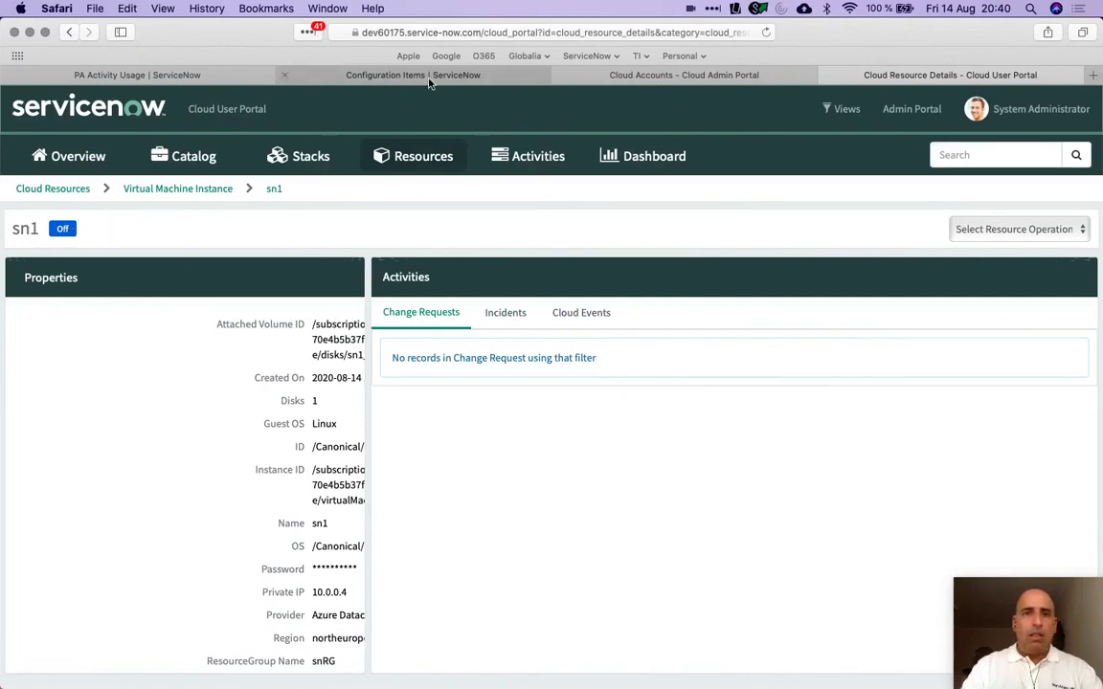
# Open the sn1 virtual machine instance from the ServiceNow configuration items and compare its state with the status in the Azure portal
pyautogui.click(388, 75)
pyautogui.click(312, 507)
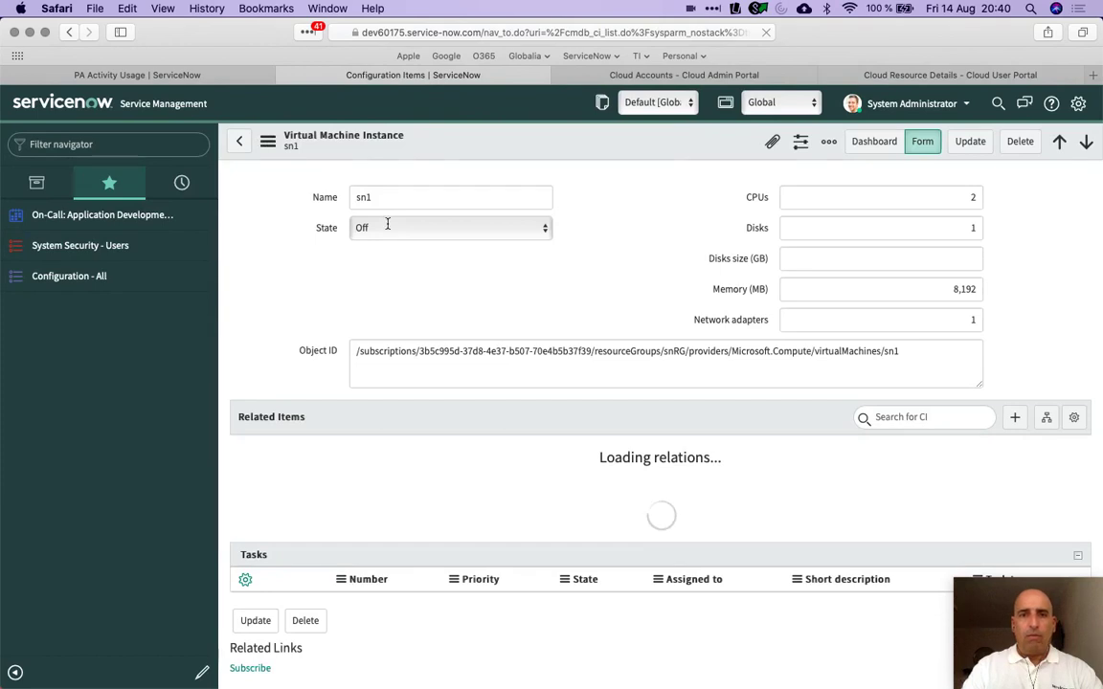
pyautogui.press('super+Tab')
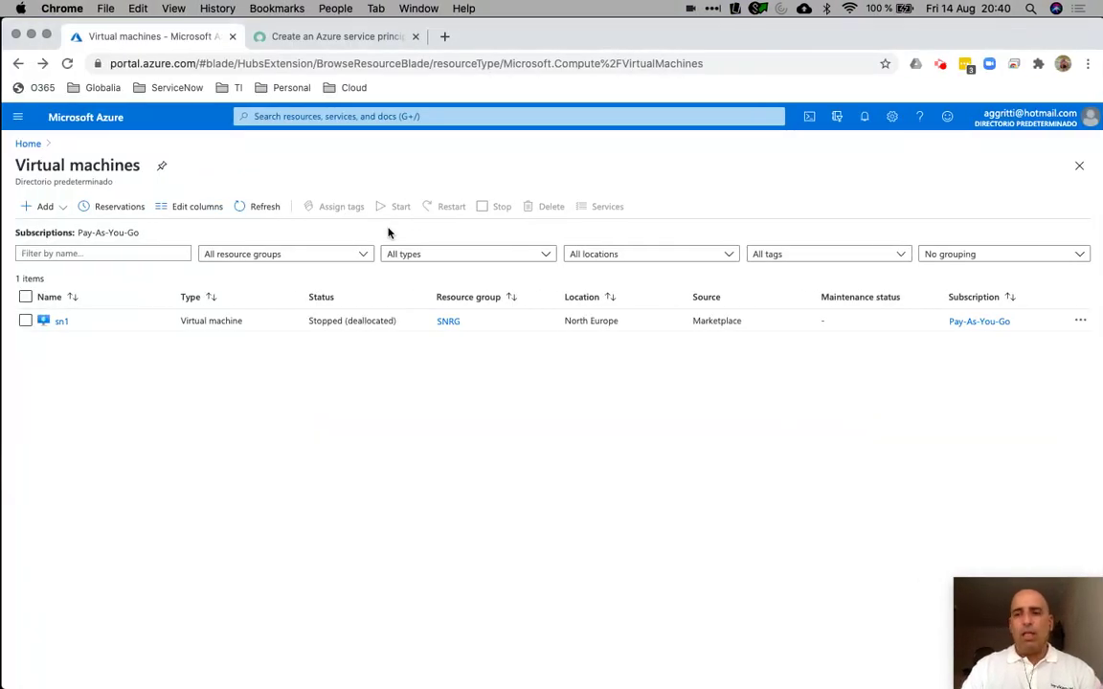
pyautogui.press('super+Tab')
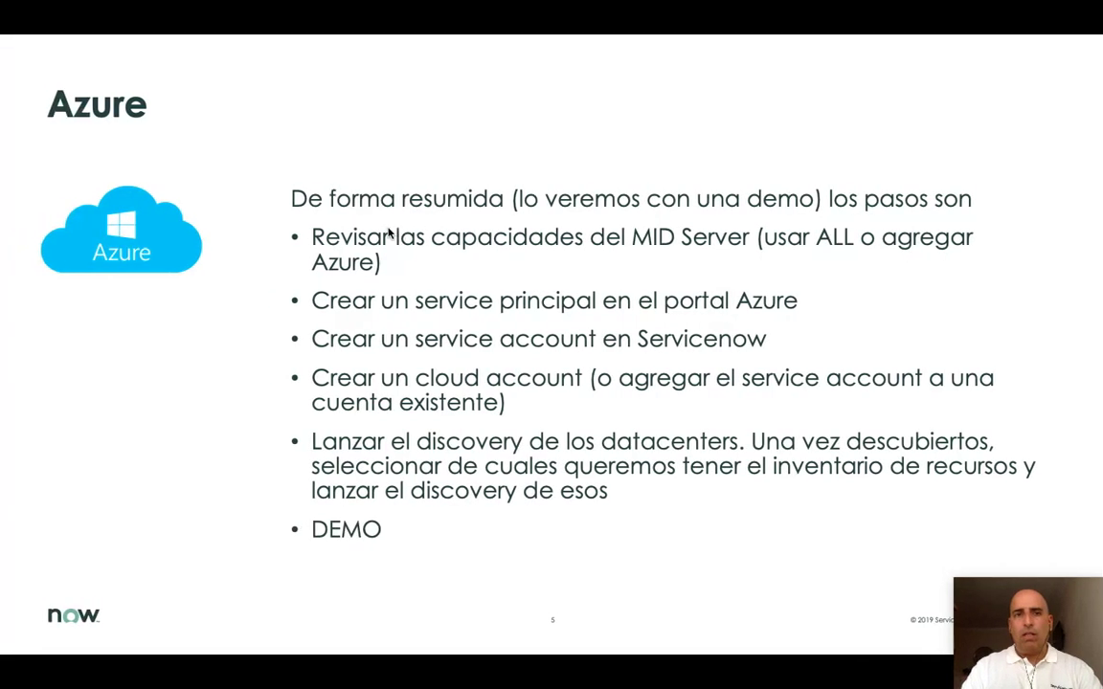
pyautogui.click(110, 642)
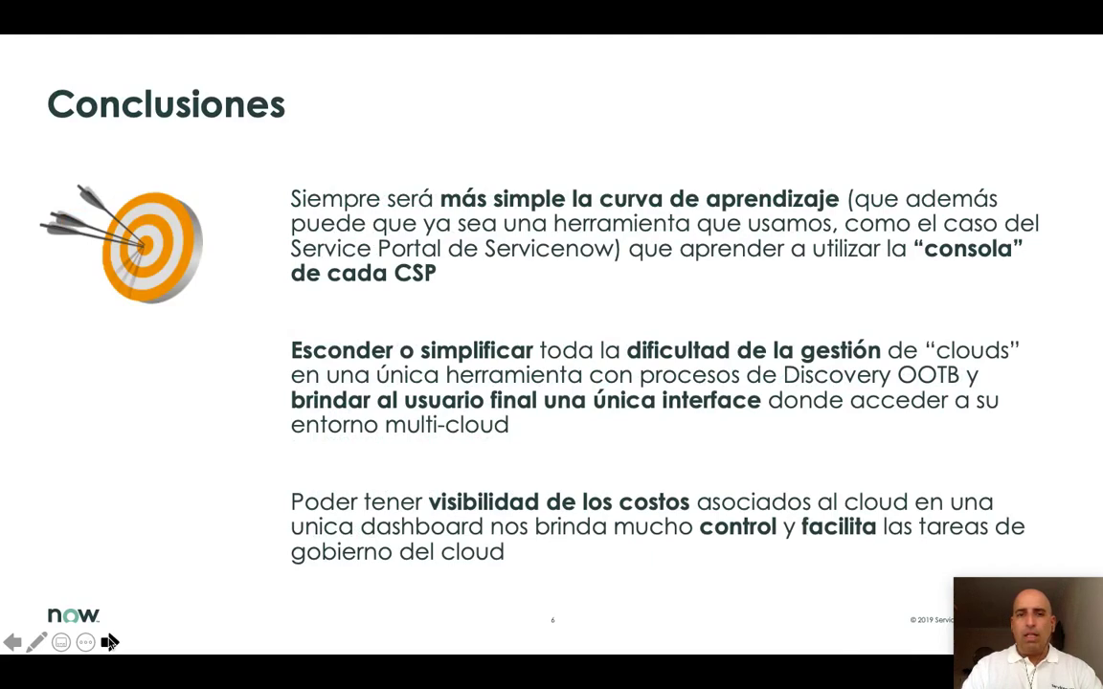
pyautogui.click(110, 642)
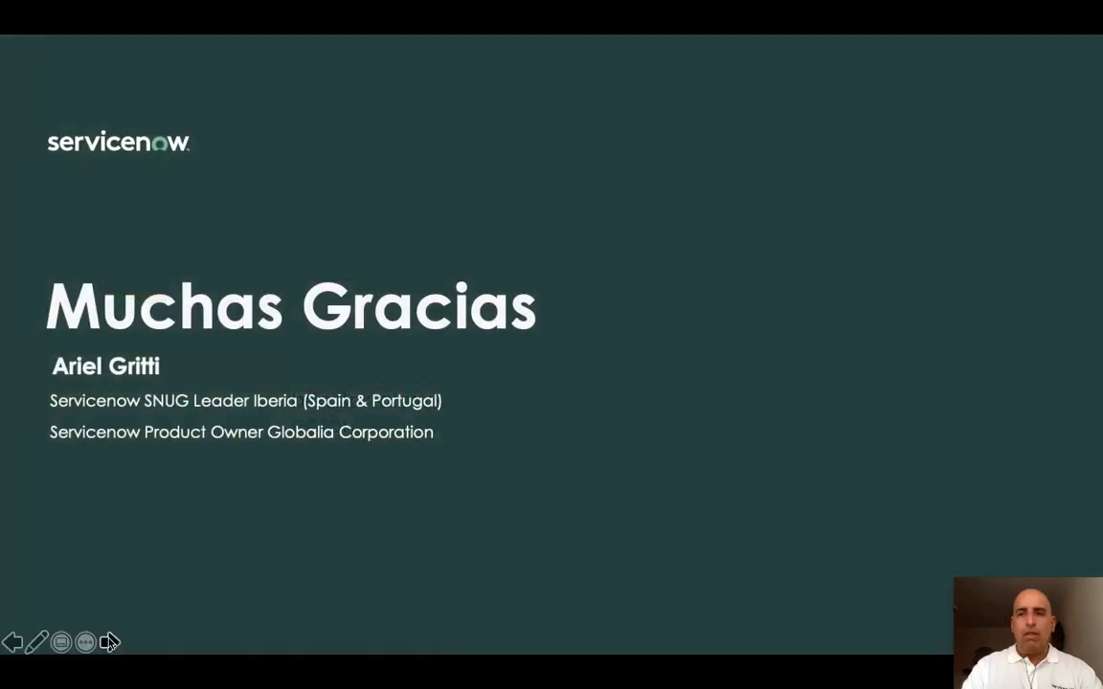